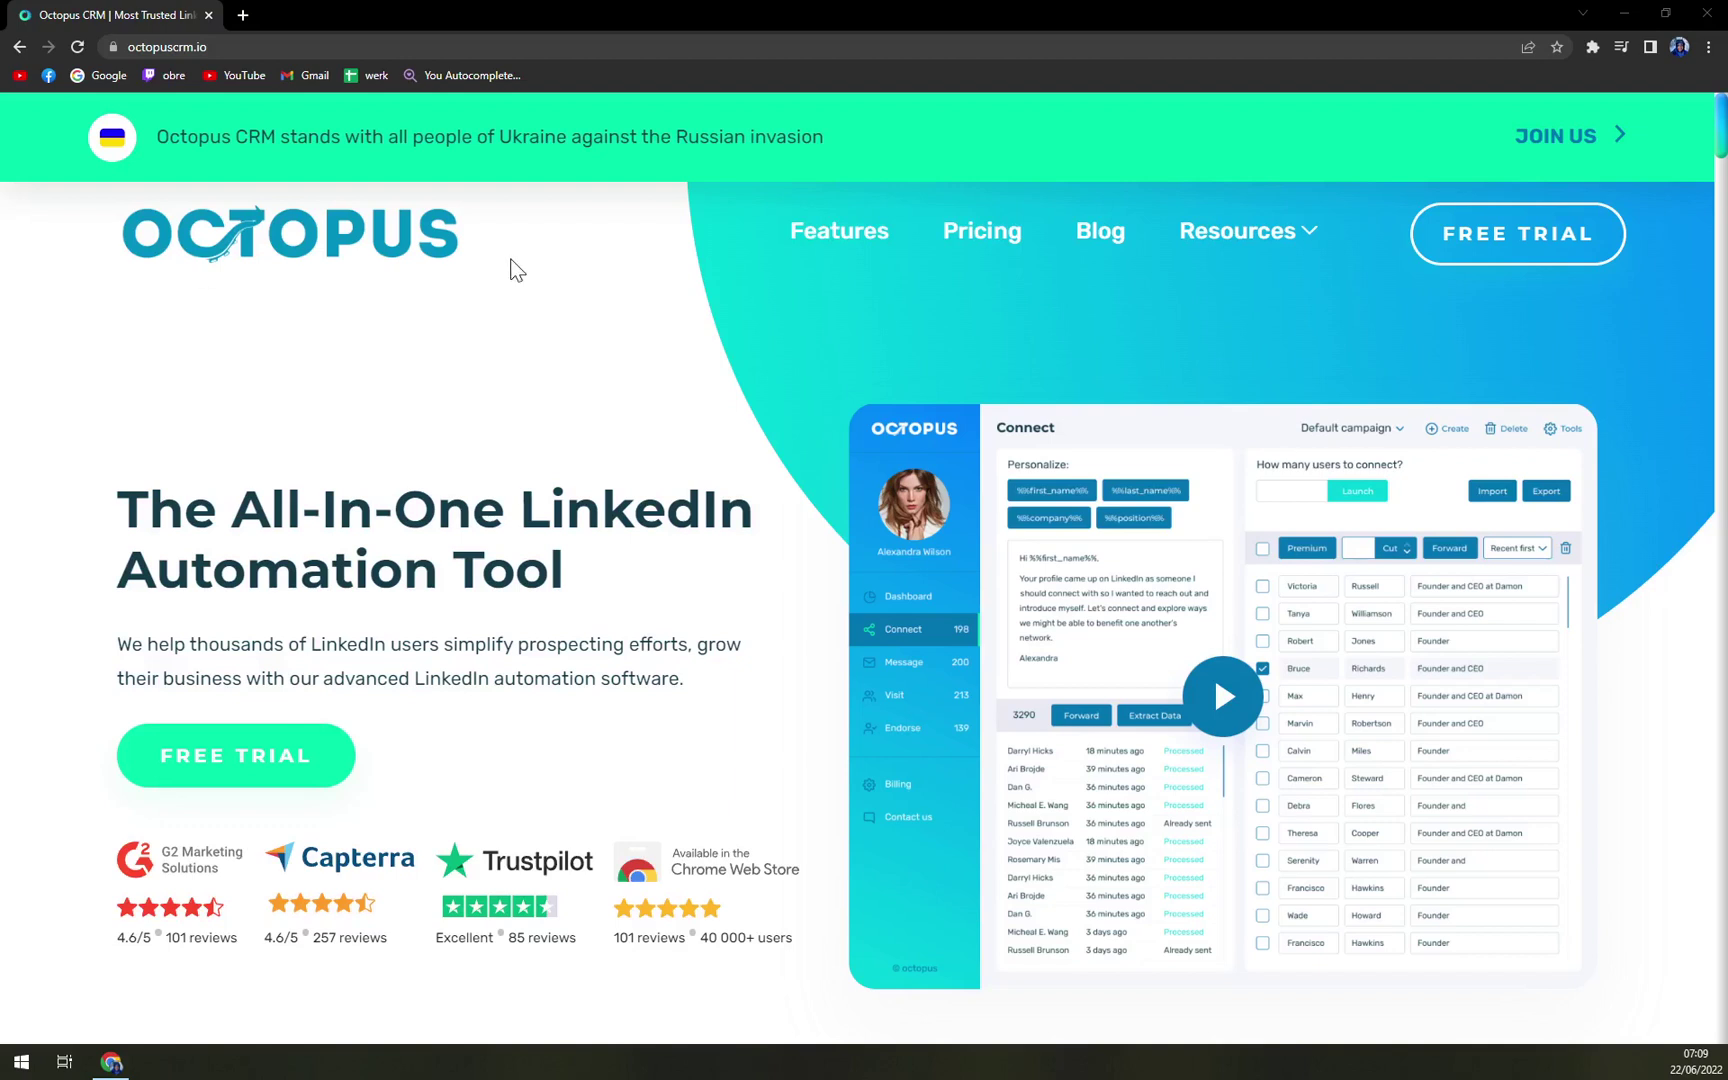
- Jump to the Octopus CRM pricing section and zoom the page out to 125%
scroll(397, 326, down, 4)
scroll(397, 325, up, 4)
scroll(450, 676, down, 5)
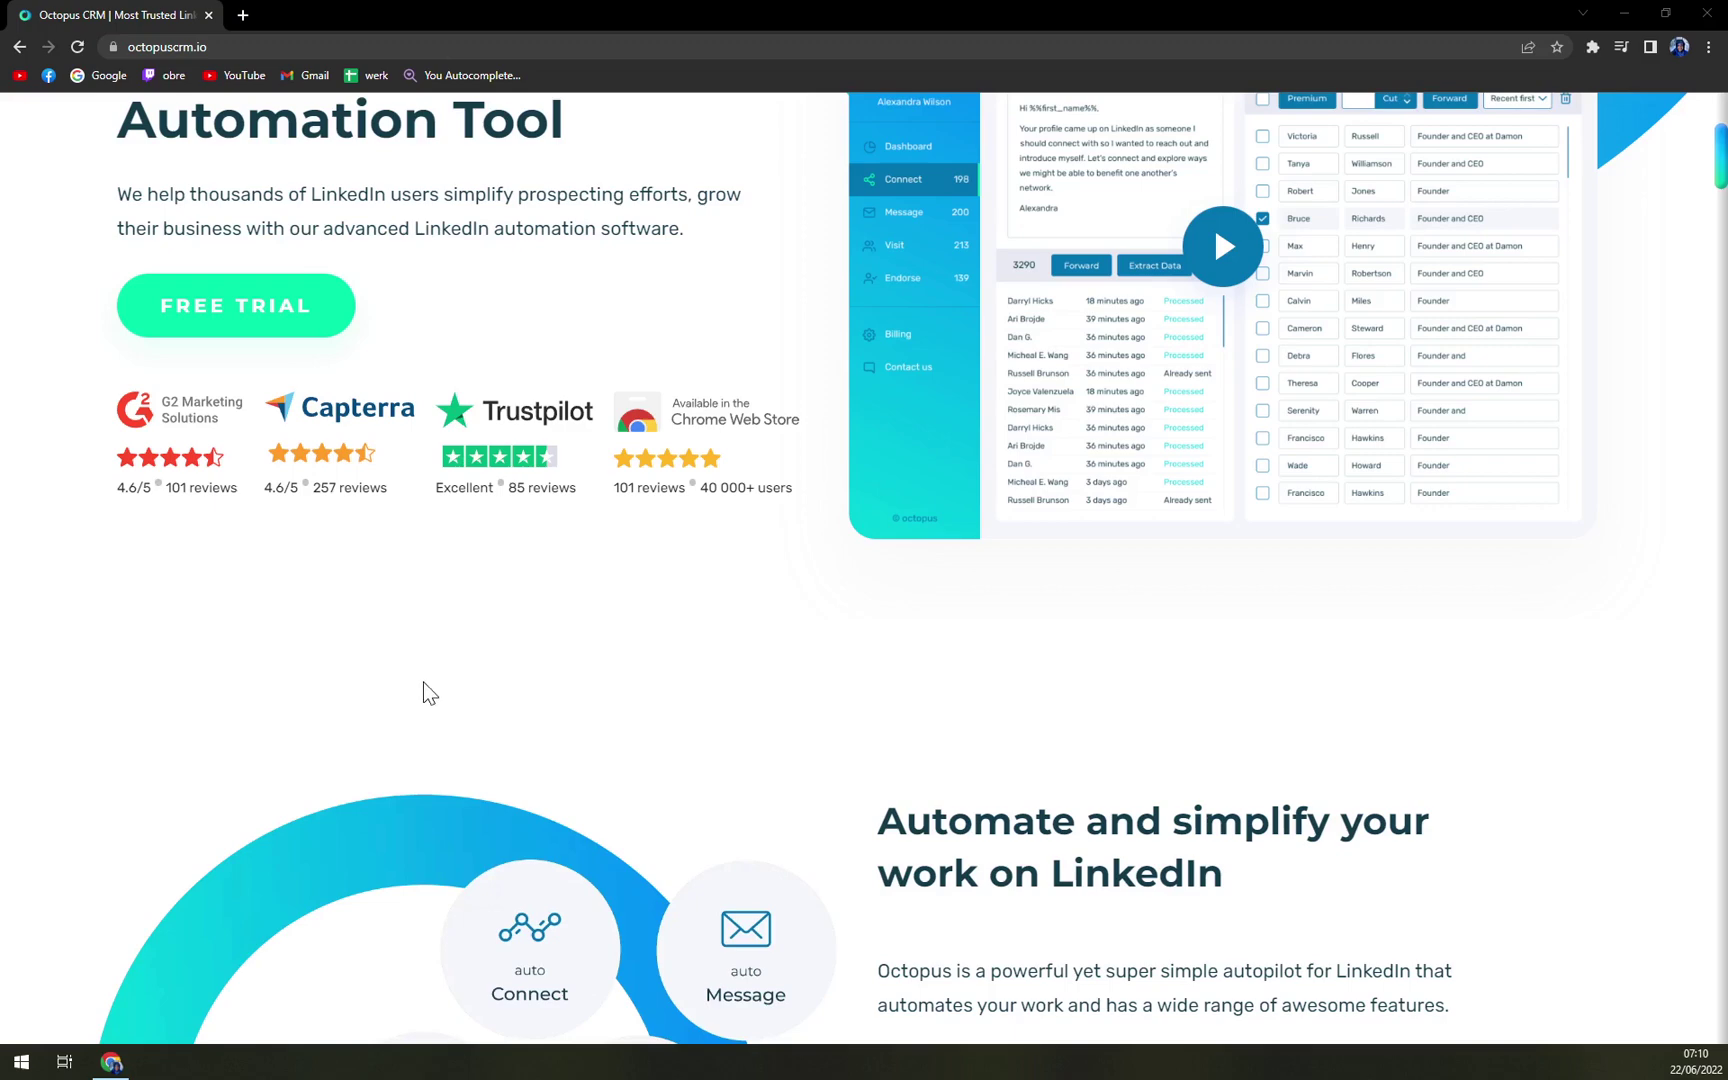
scroll(420, 688, up, 5)
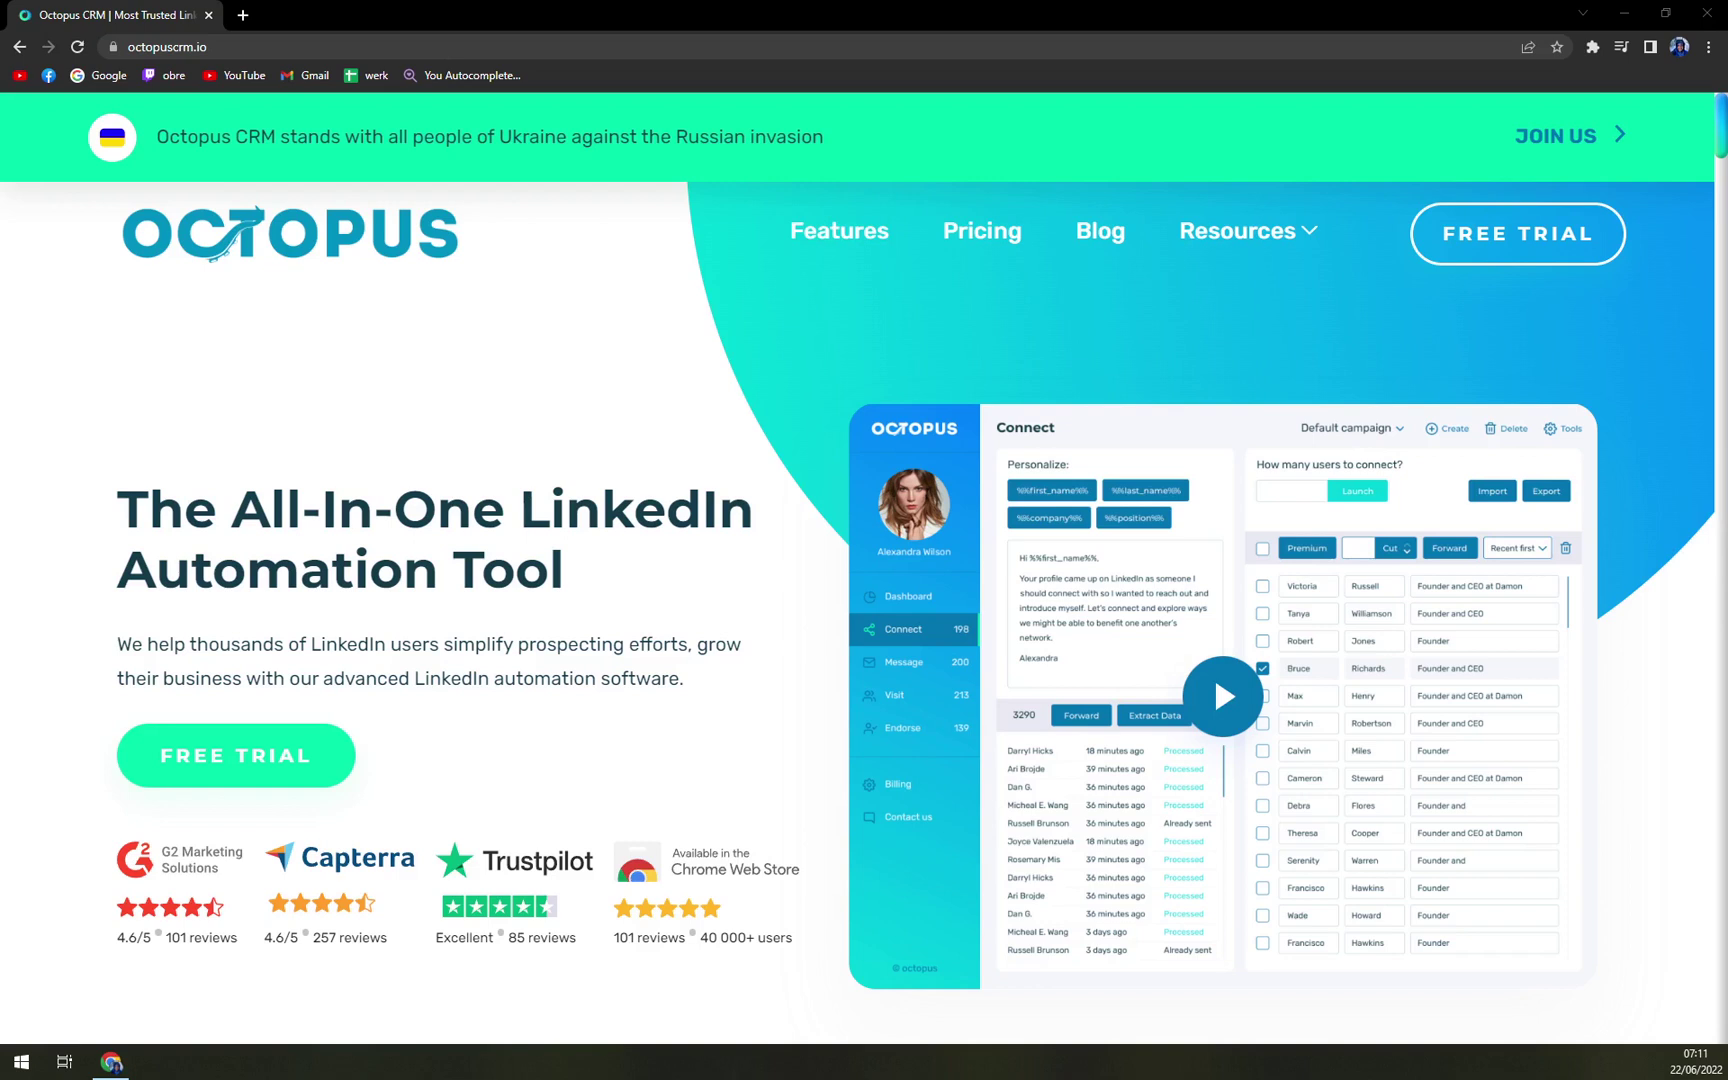
click(497, 447)
click(990, 238)
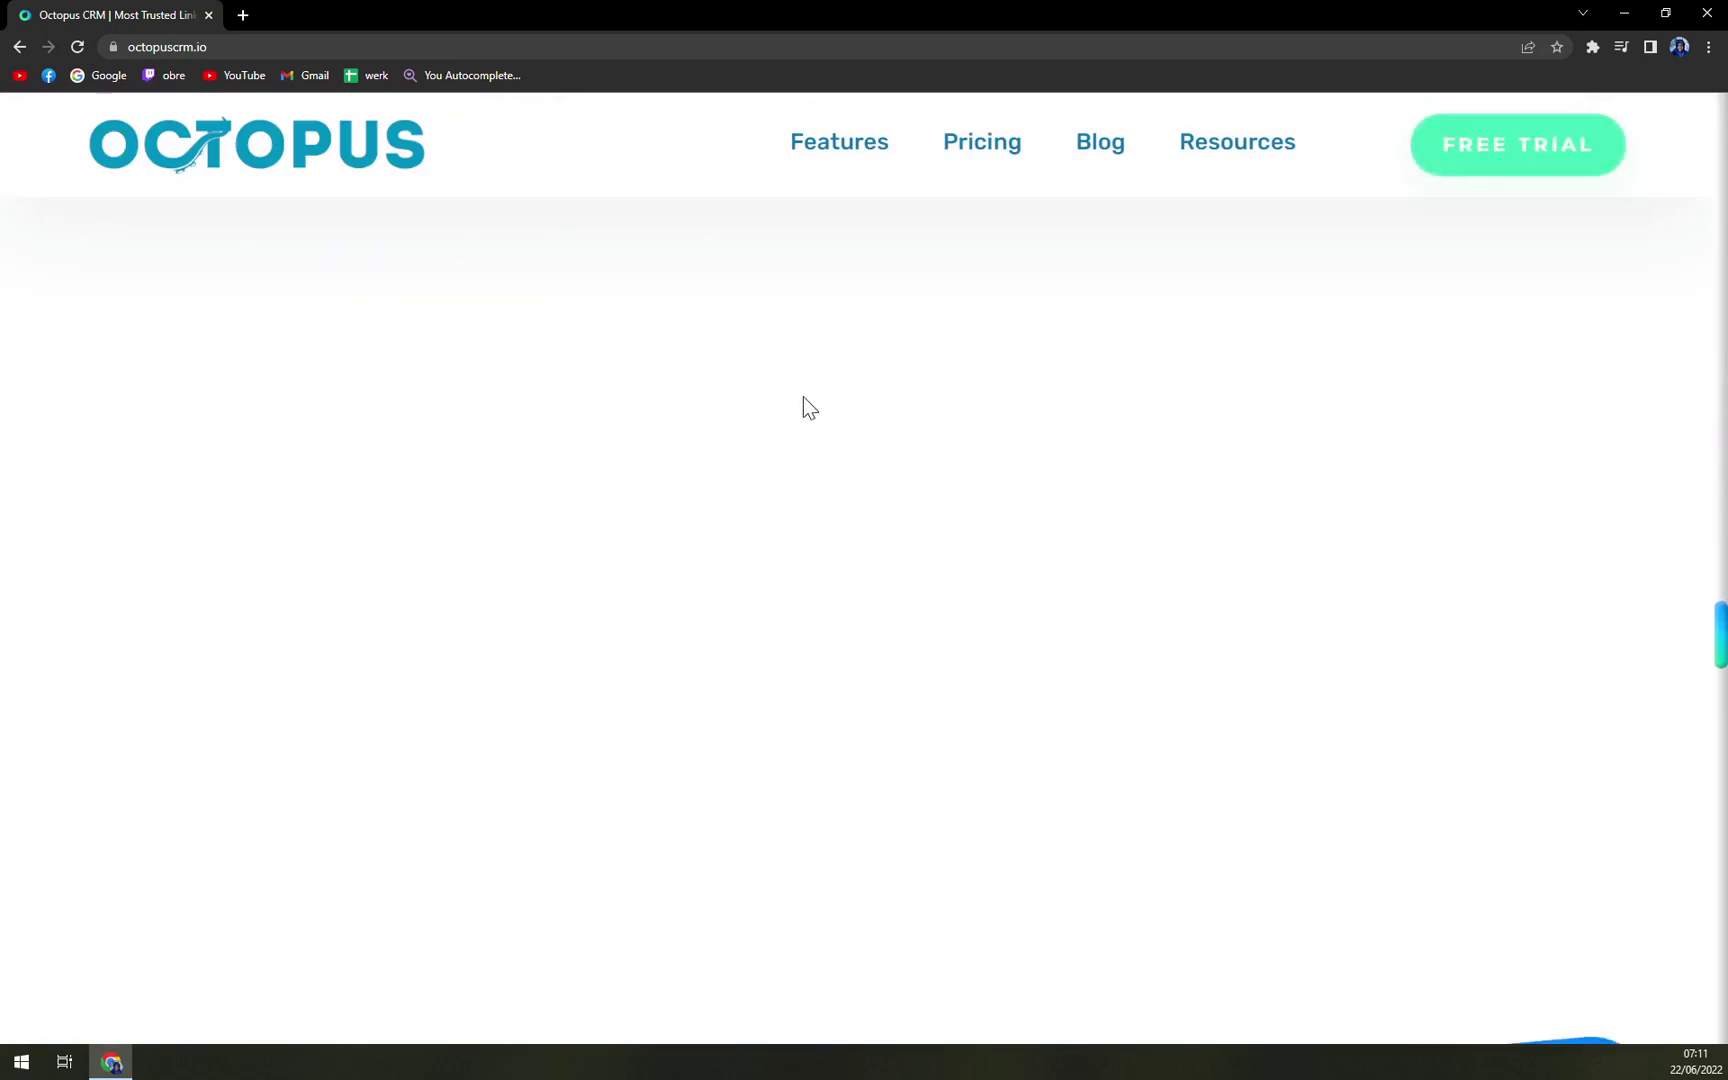
scroll(849, 393, down, 1)
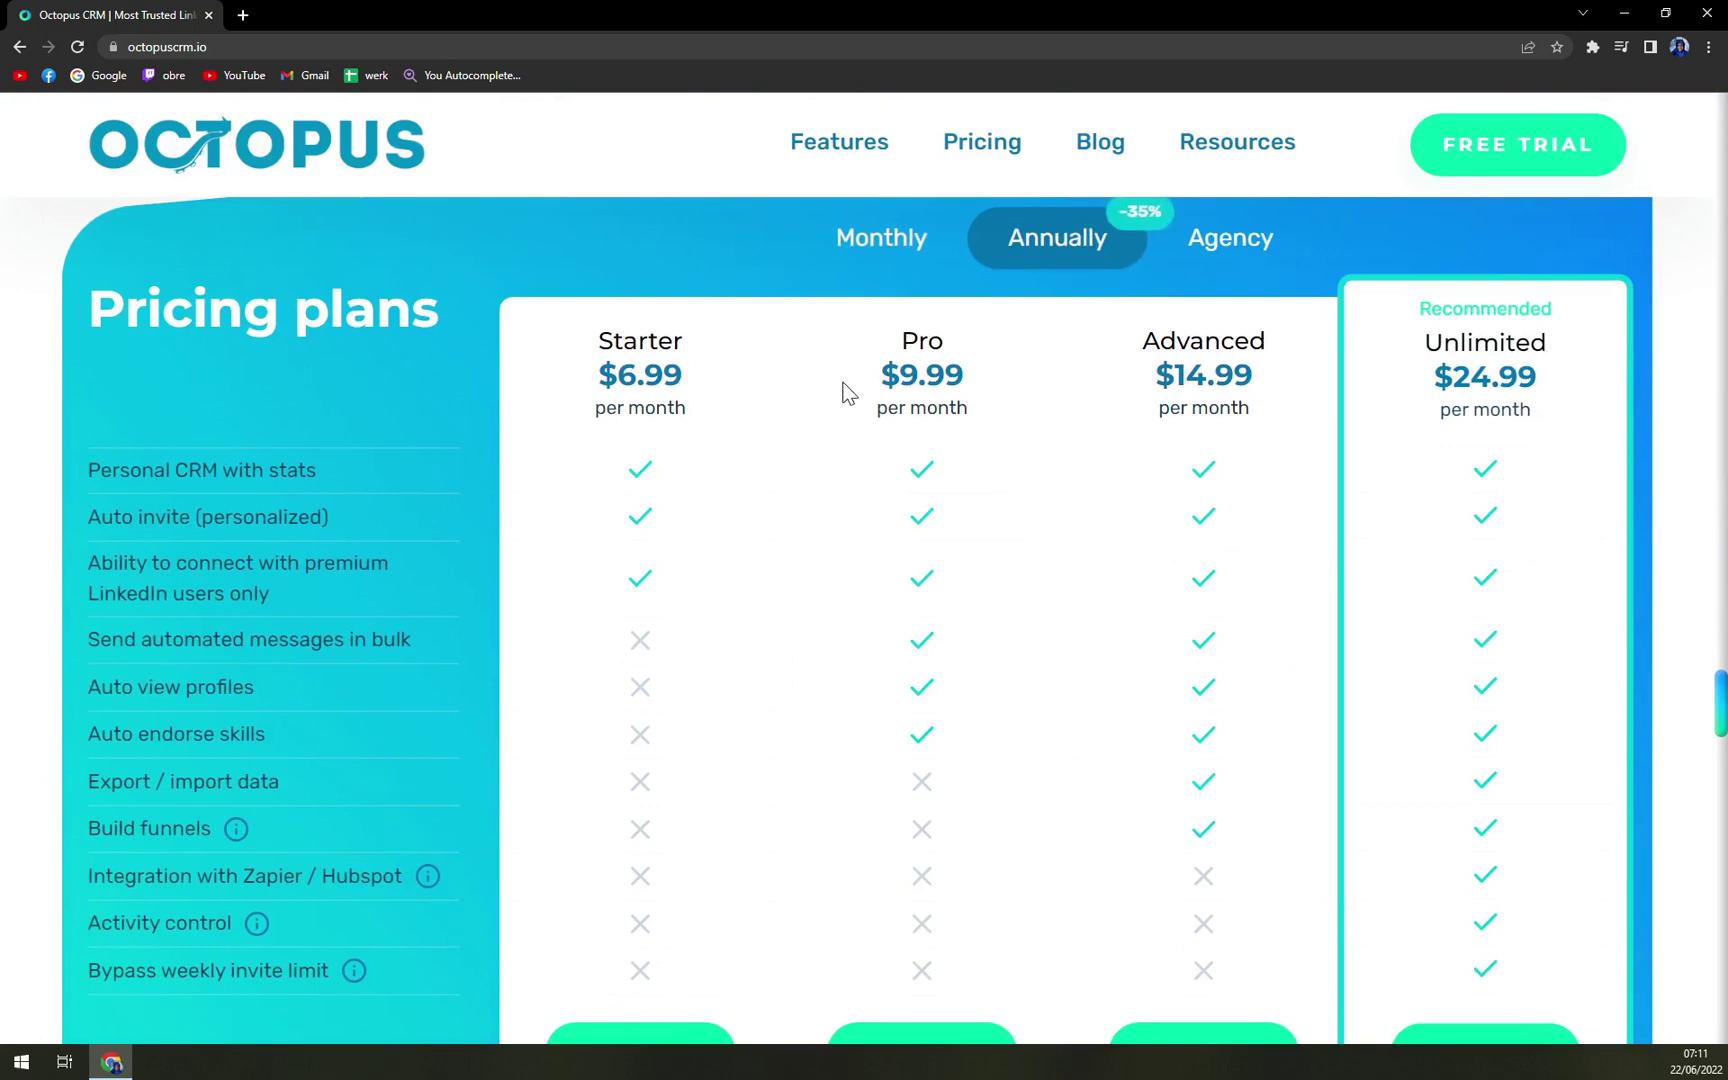
key(ctrl+minus)
scroll(849, 391, up, 1)
scroll(832, 392, down, 3)
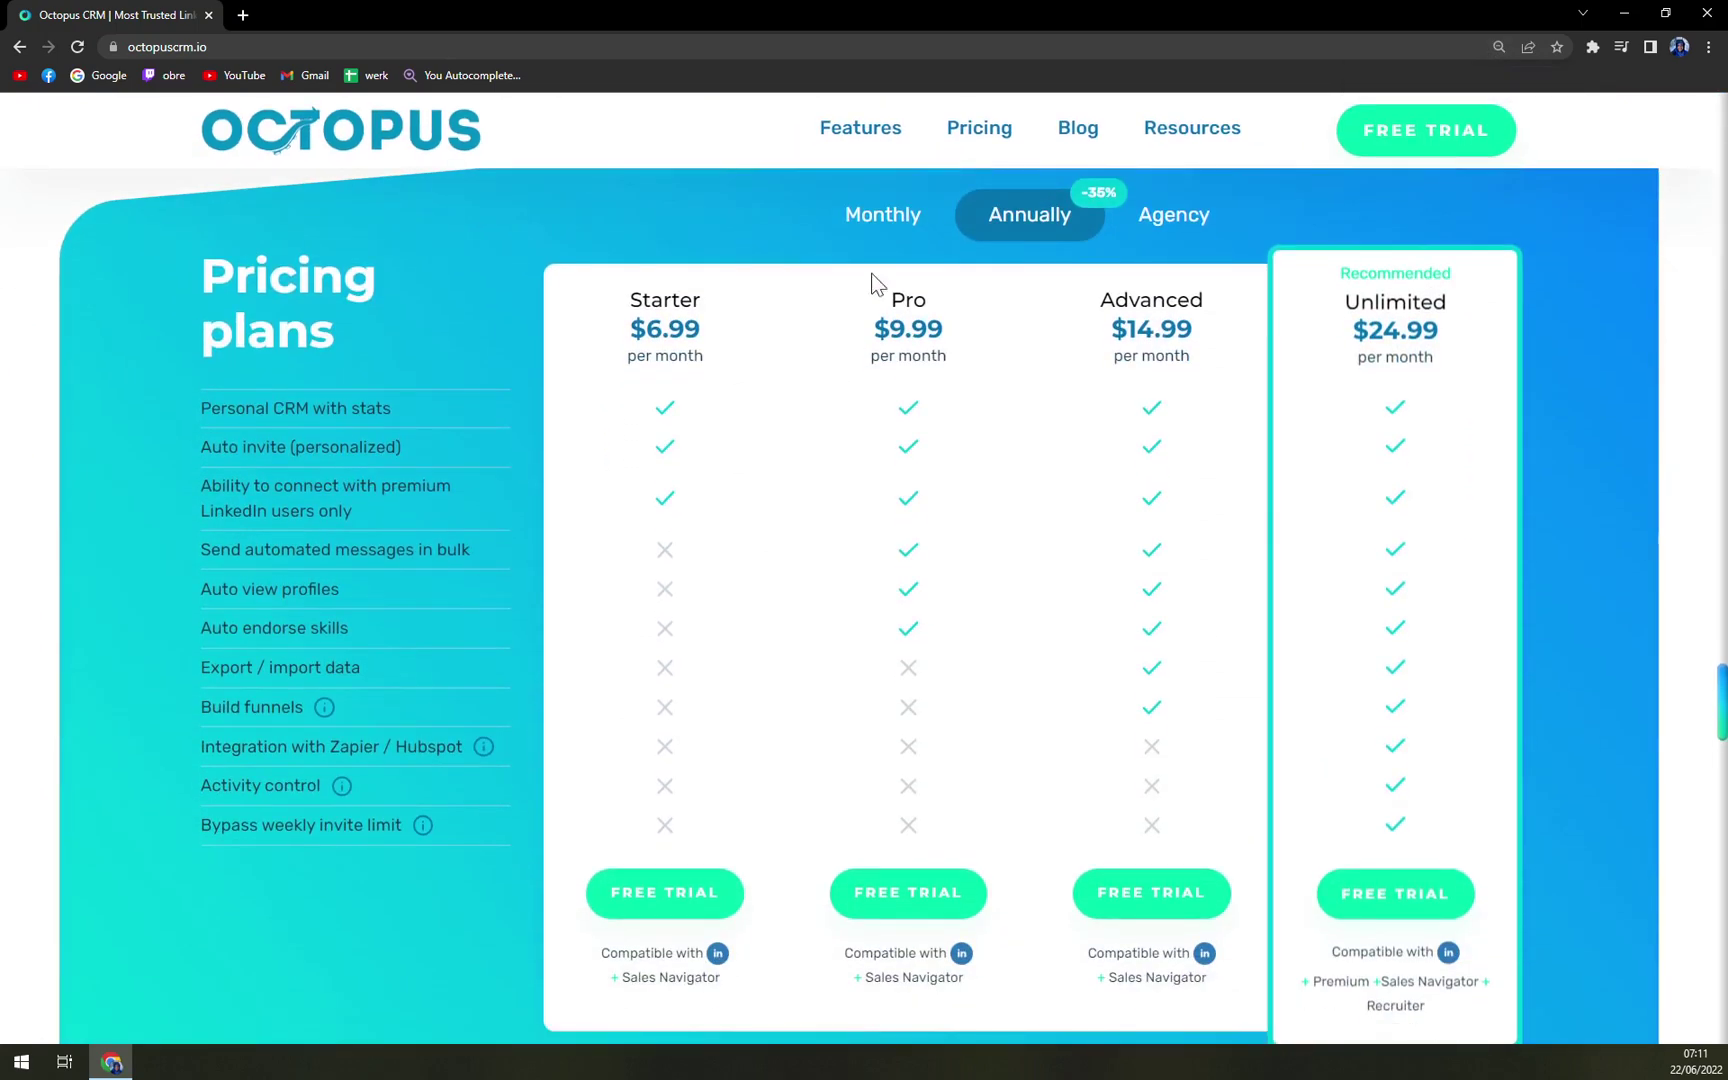
- Compare monthly and annual prices, ending on annual: Starter $6.99, Pro $9.99, Advanced $14.99, Unlimited $24.99
click(880, 218)
click(1060, 222)
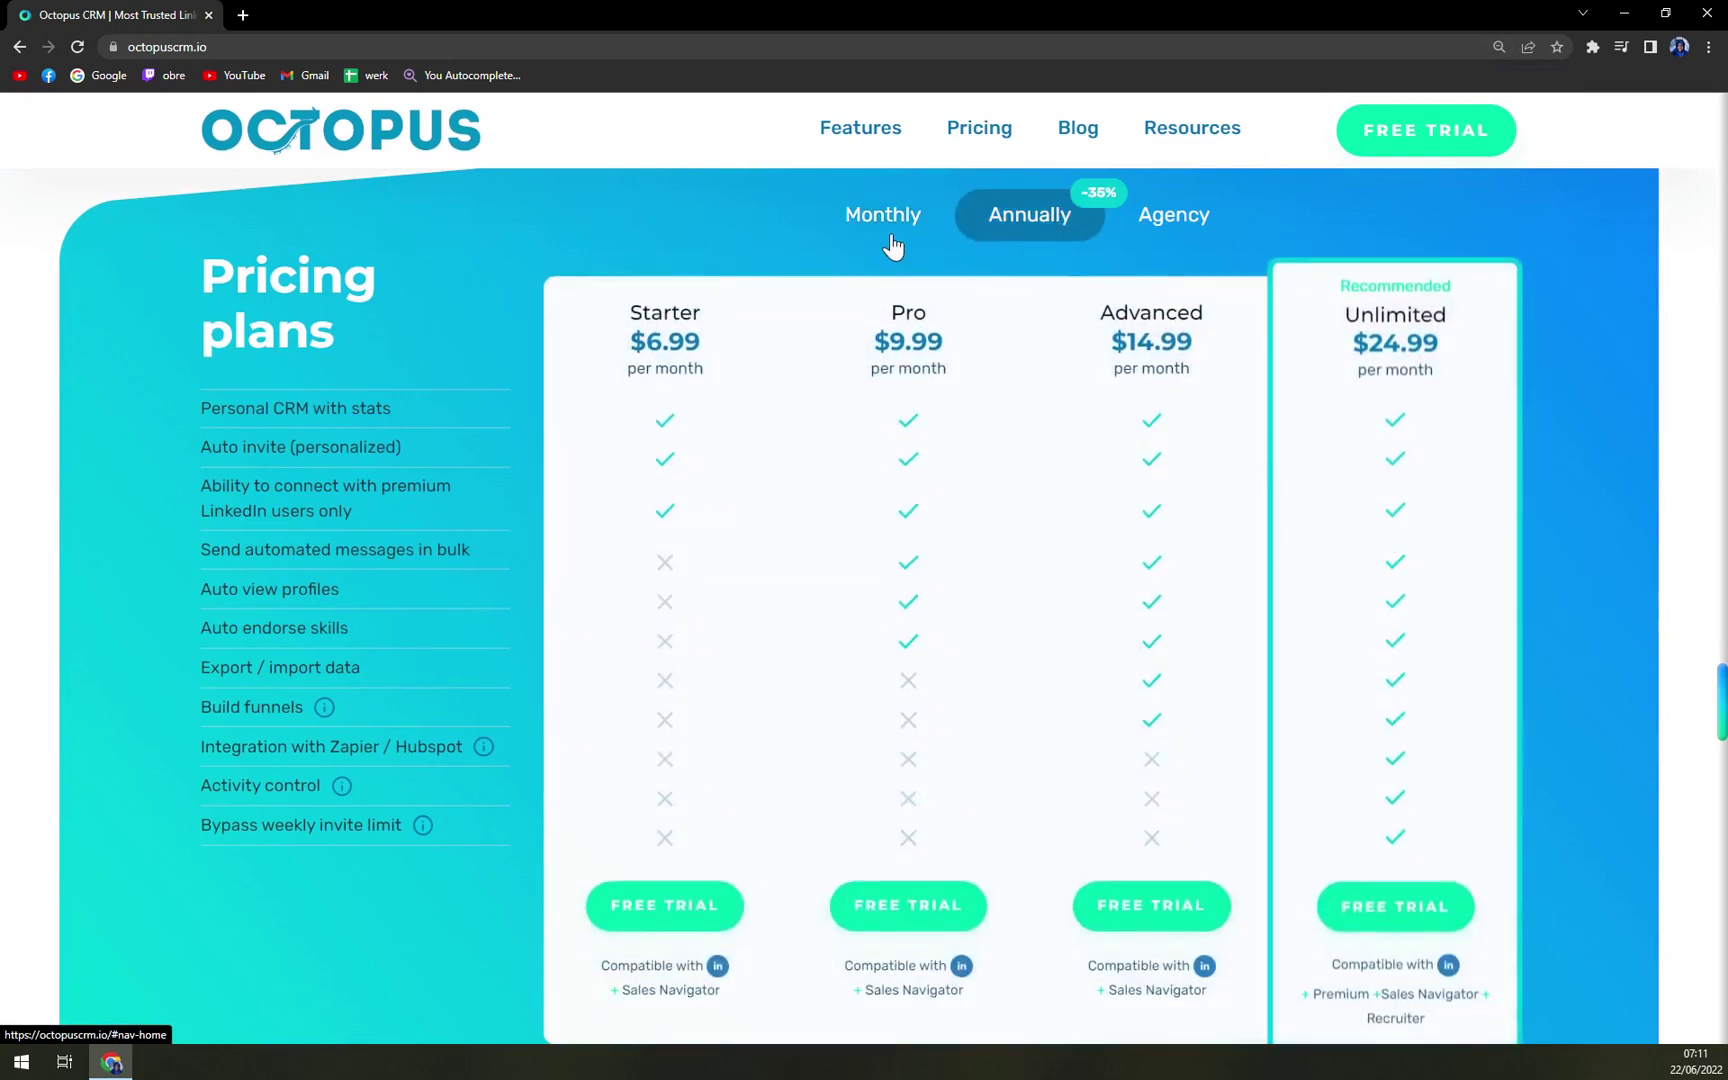
click(895, 228)
click(998, 218)
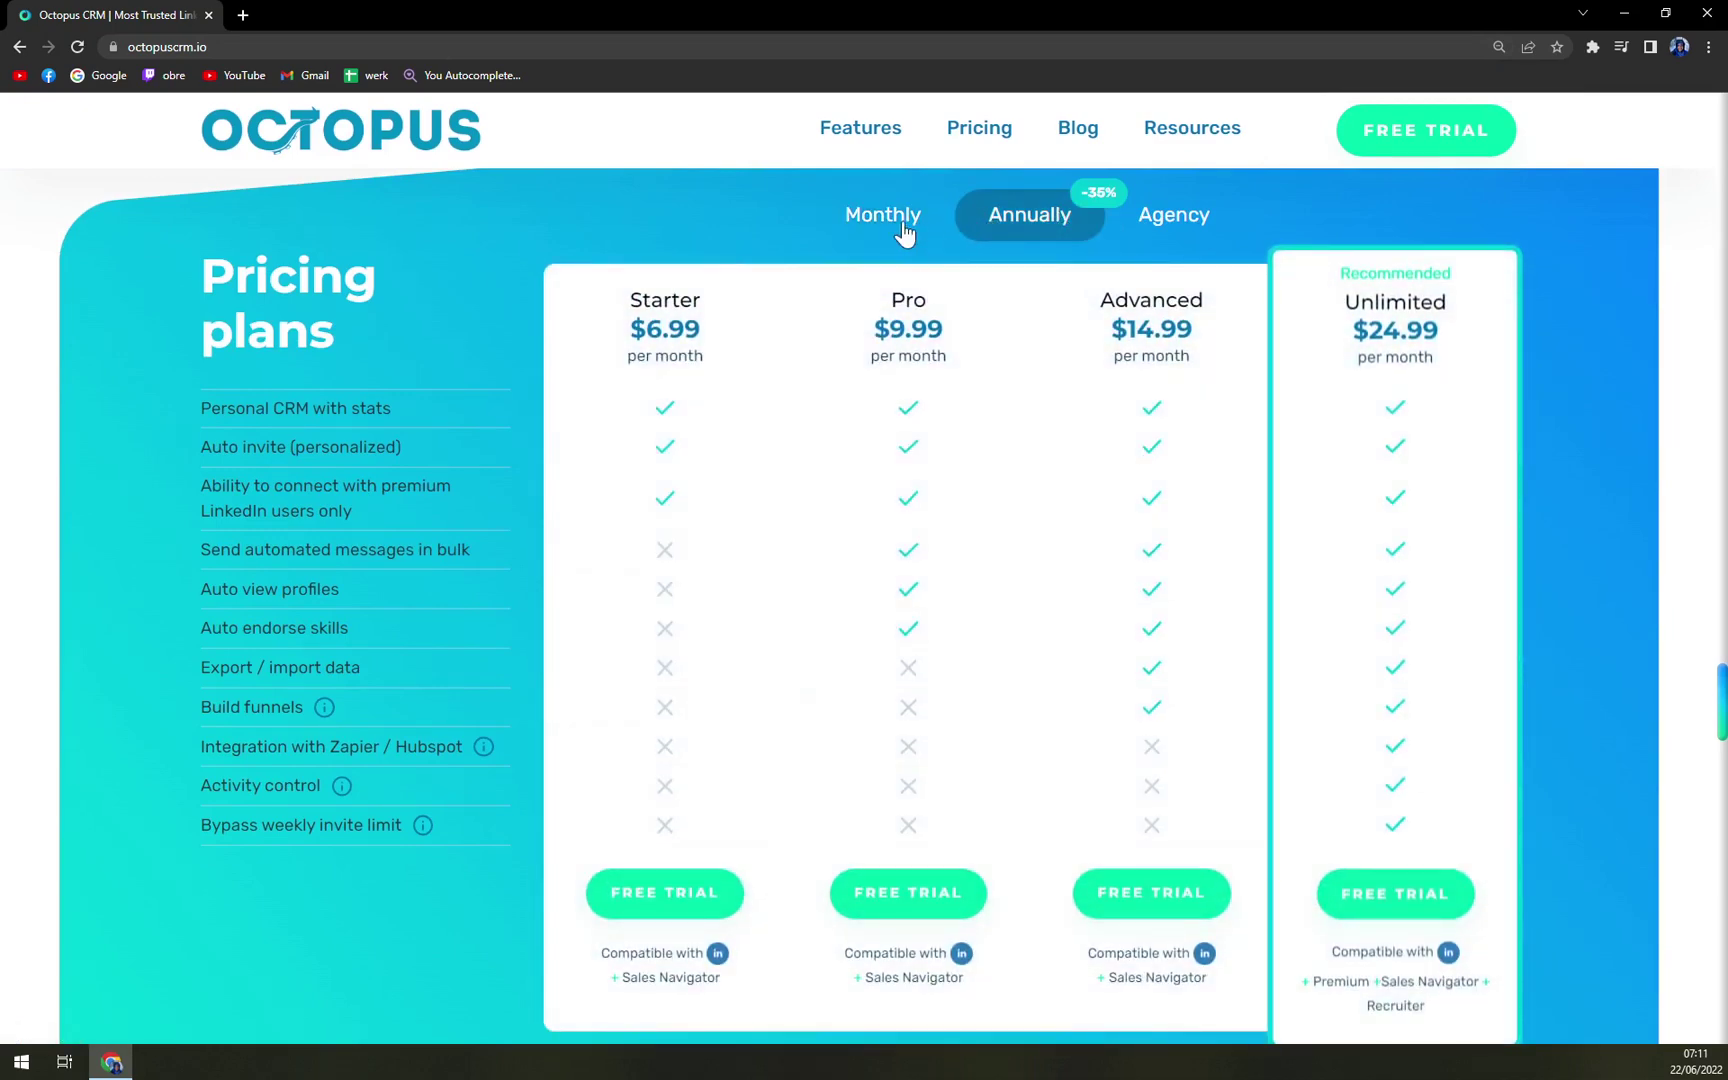
click(903, 232)
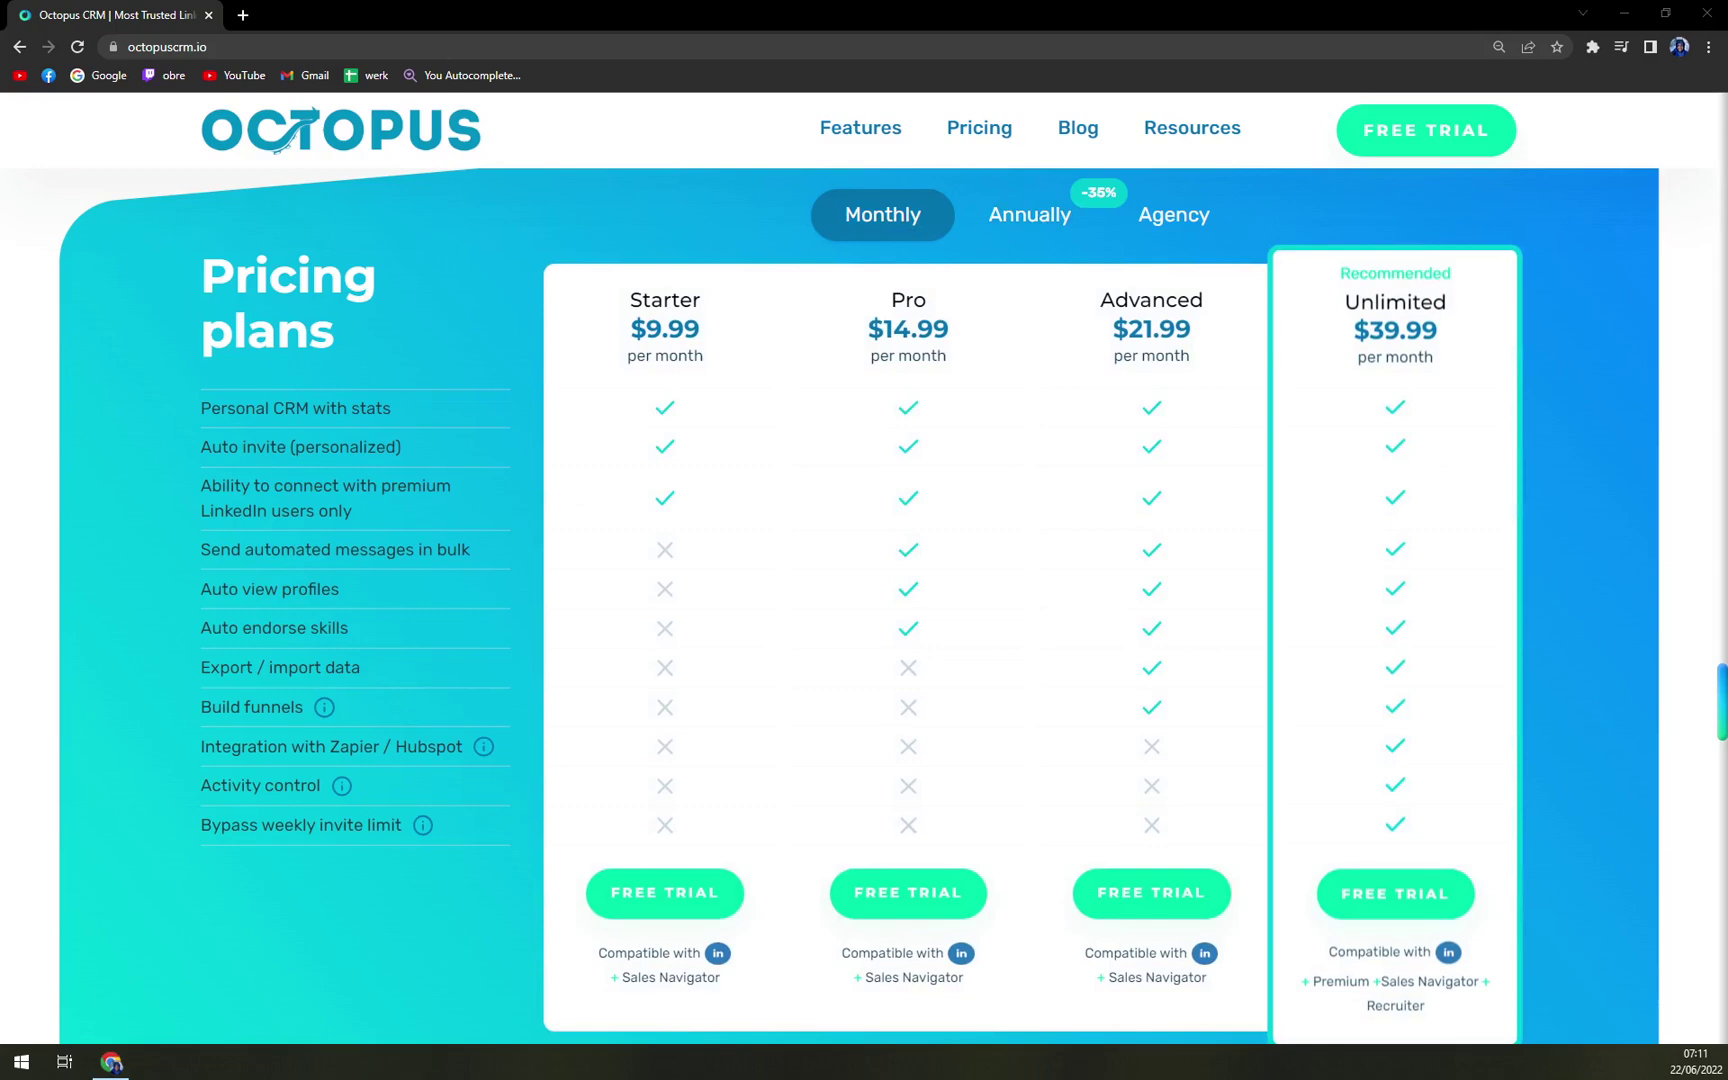
click(1025, 239)
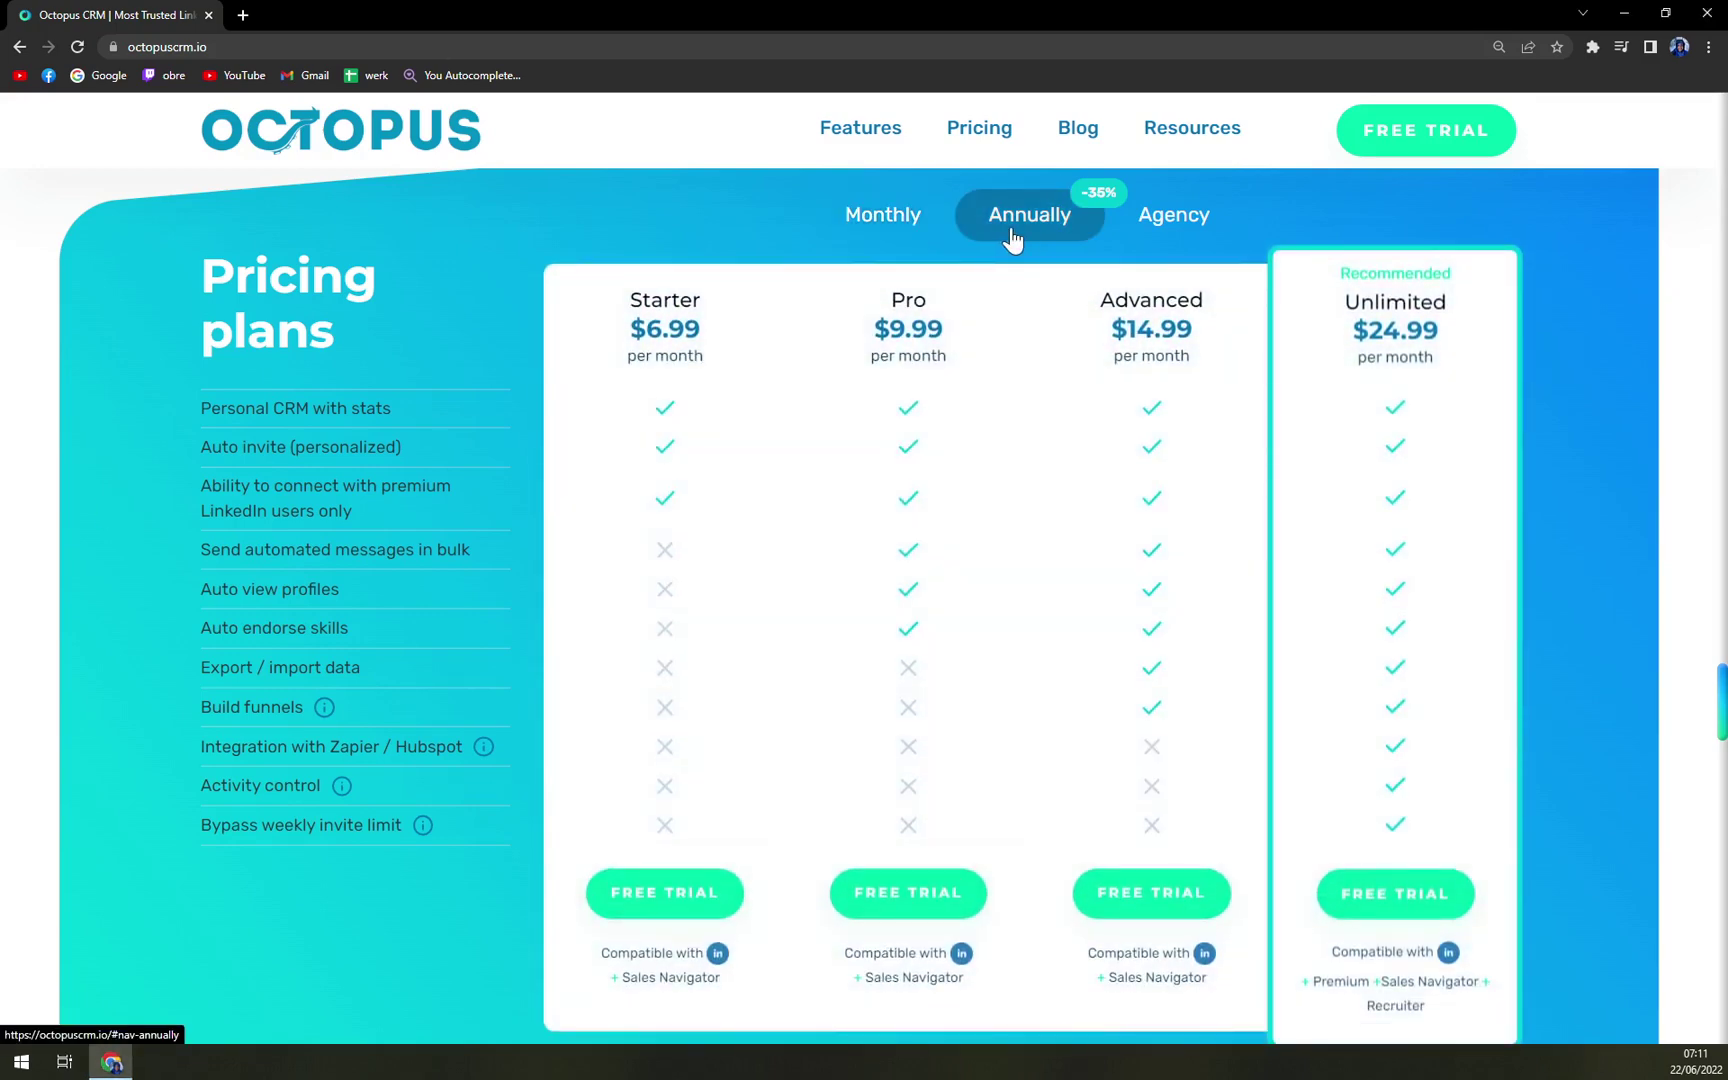
scroll(972, 260, down, 2)
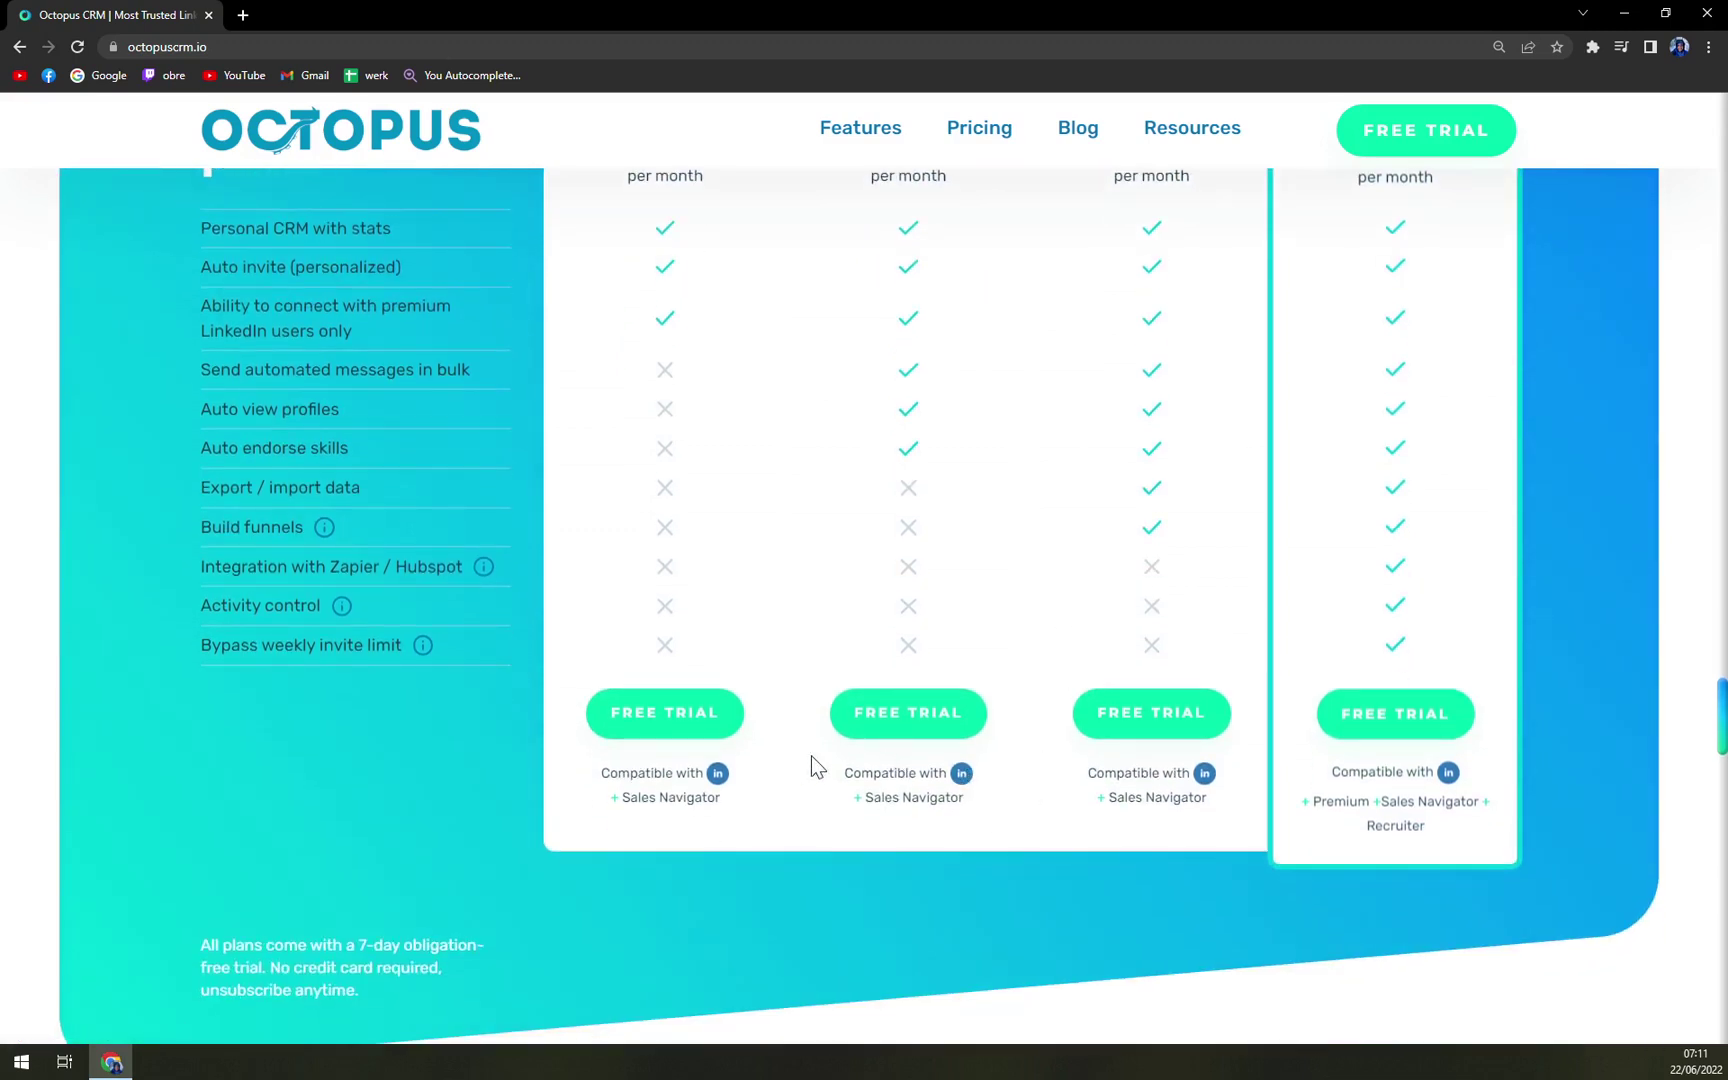
scroll(811, 755, up, 1)
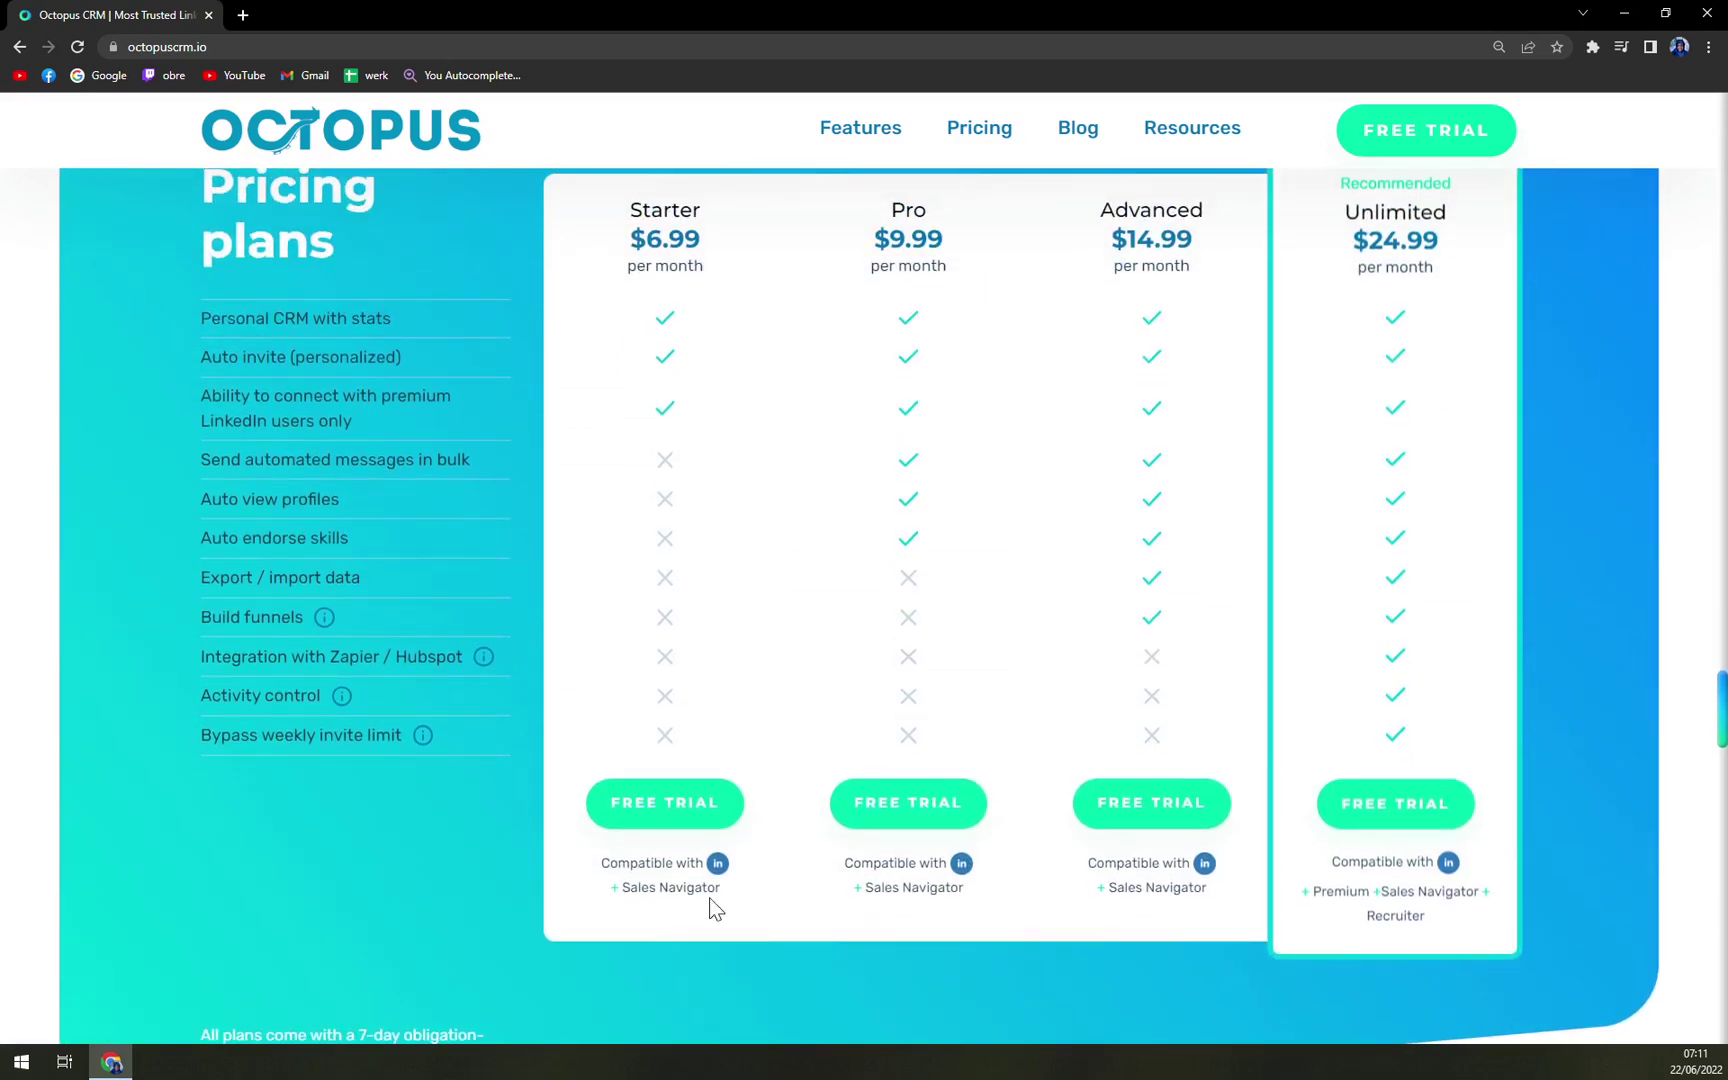
scroll(712, 908, up, 2)
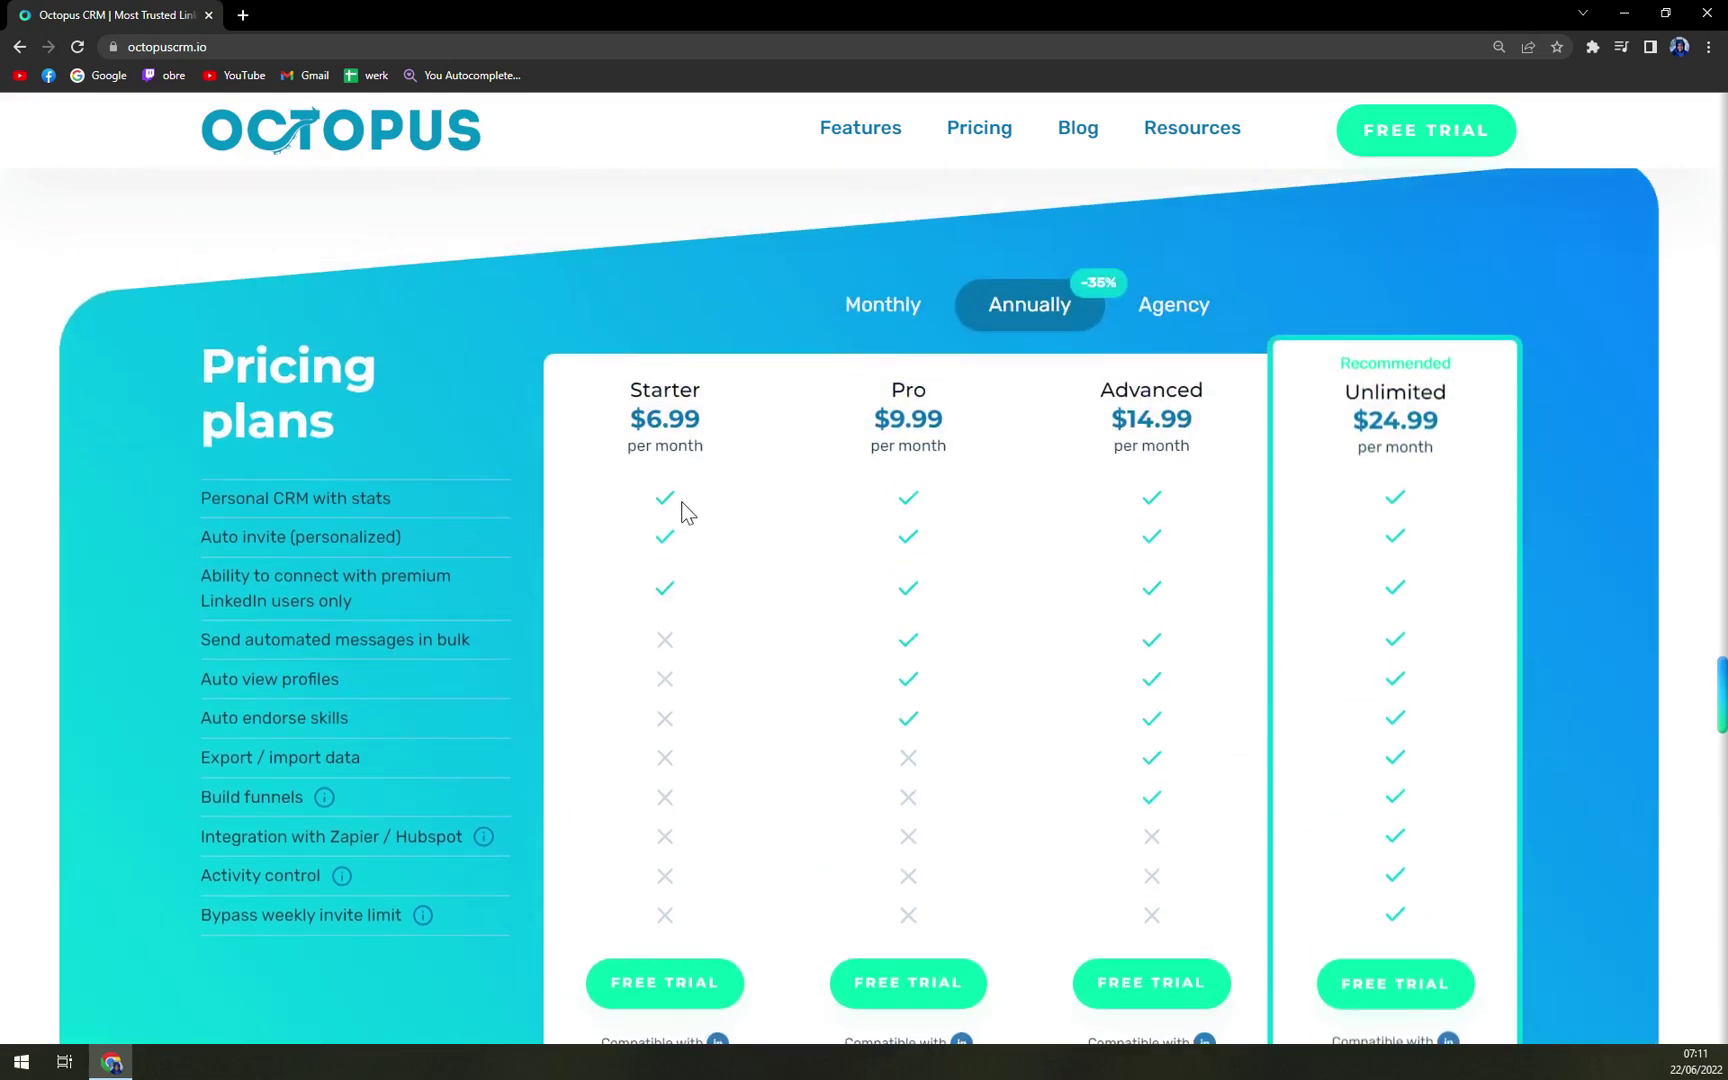
- Highlight the Starter $6.99 price and the feature words 'profiles' and 'endorse'
drag(624, 420, 707, 422)
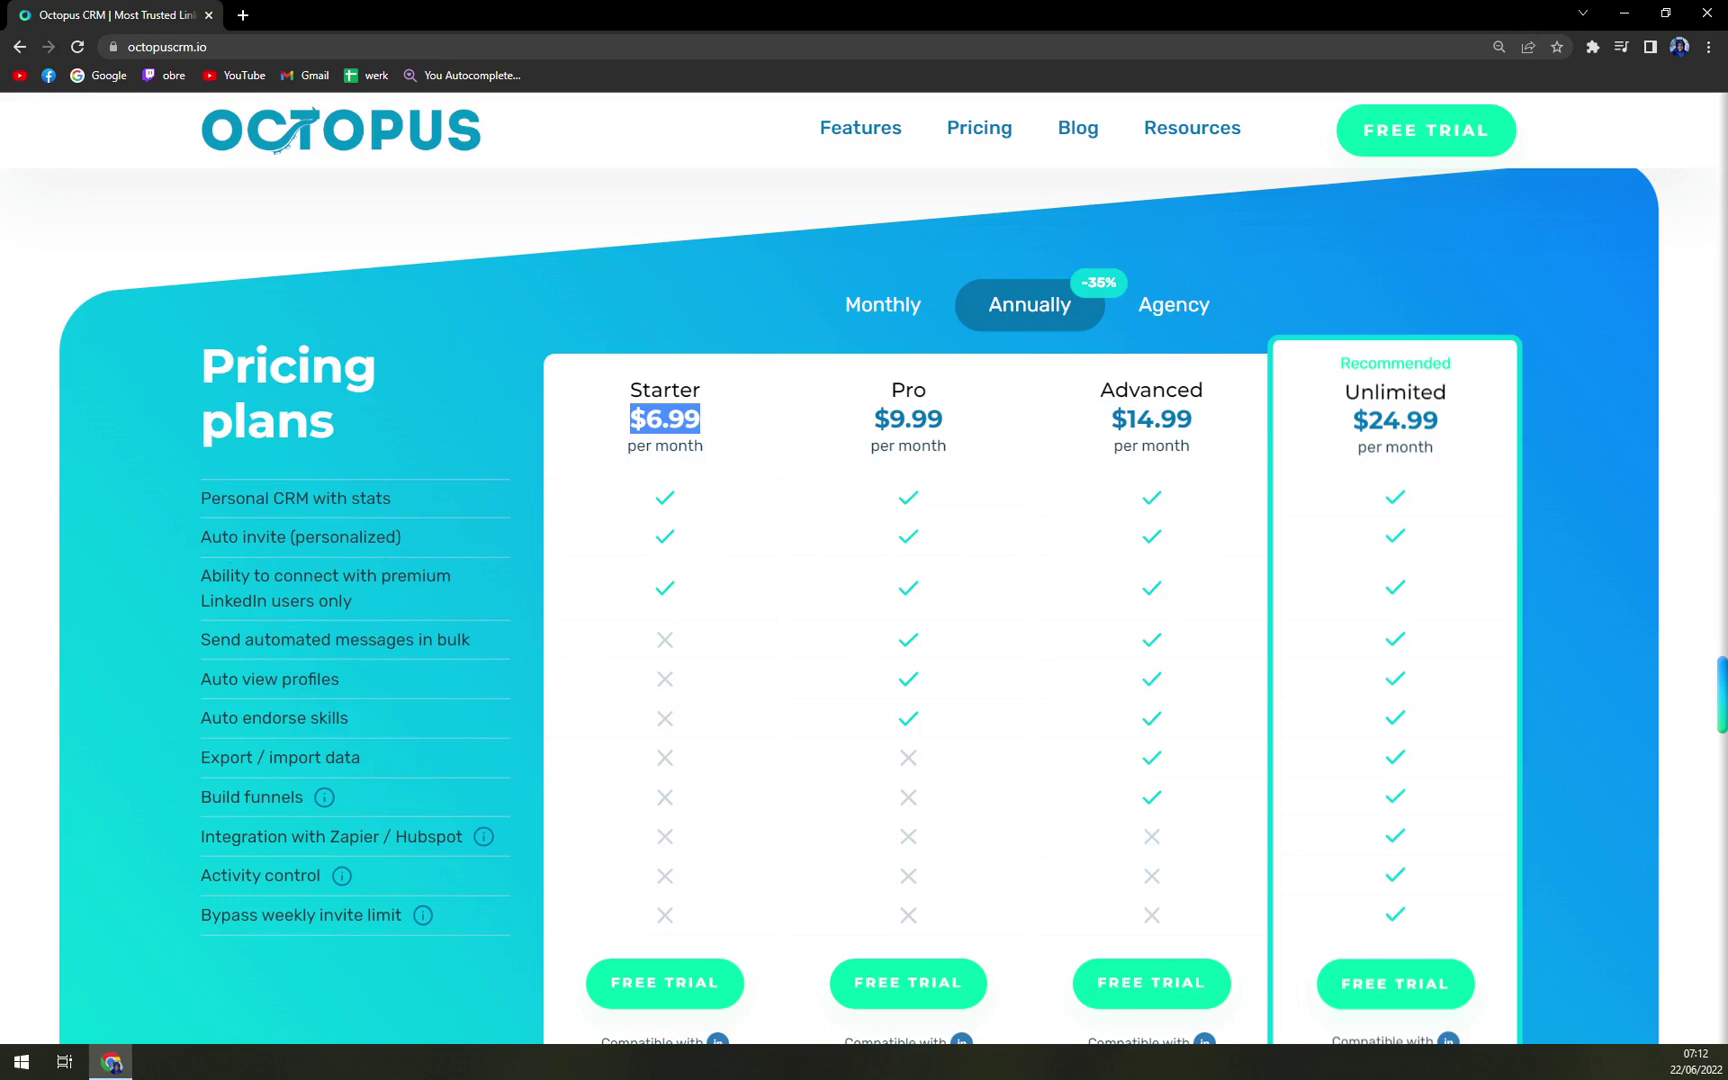
drag(367, 640, 460, 655)
double_click(310, 679)
click(385, 706)
double_click(276, 718)
click(358, 743)
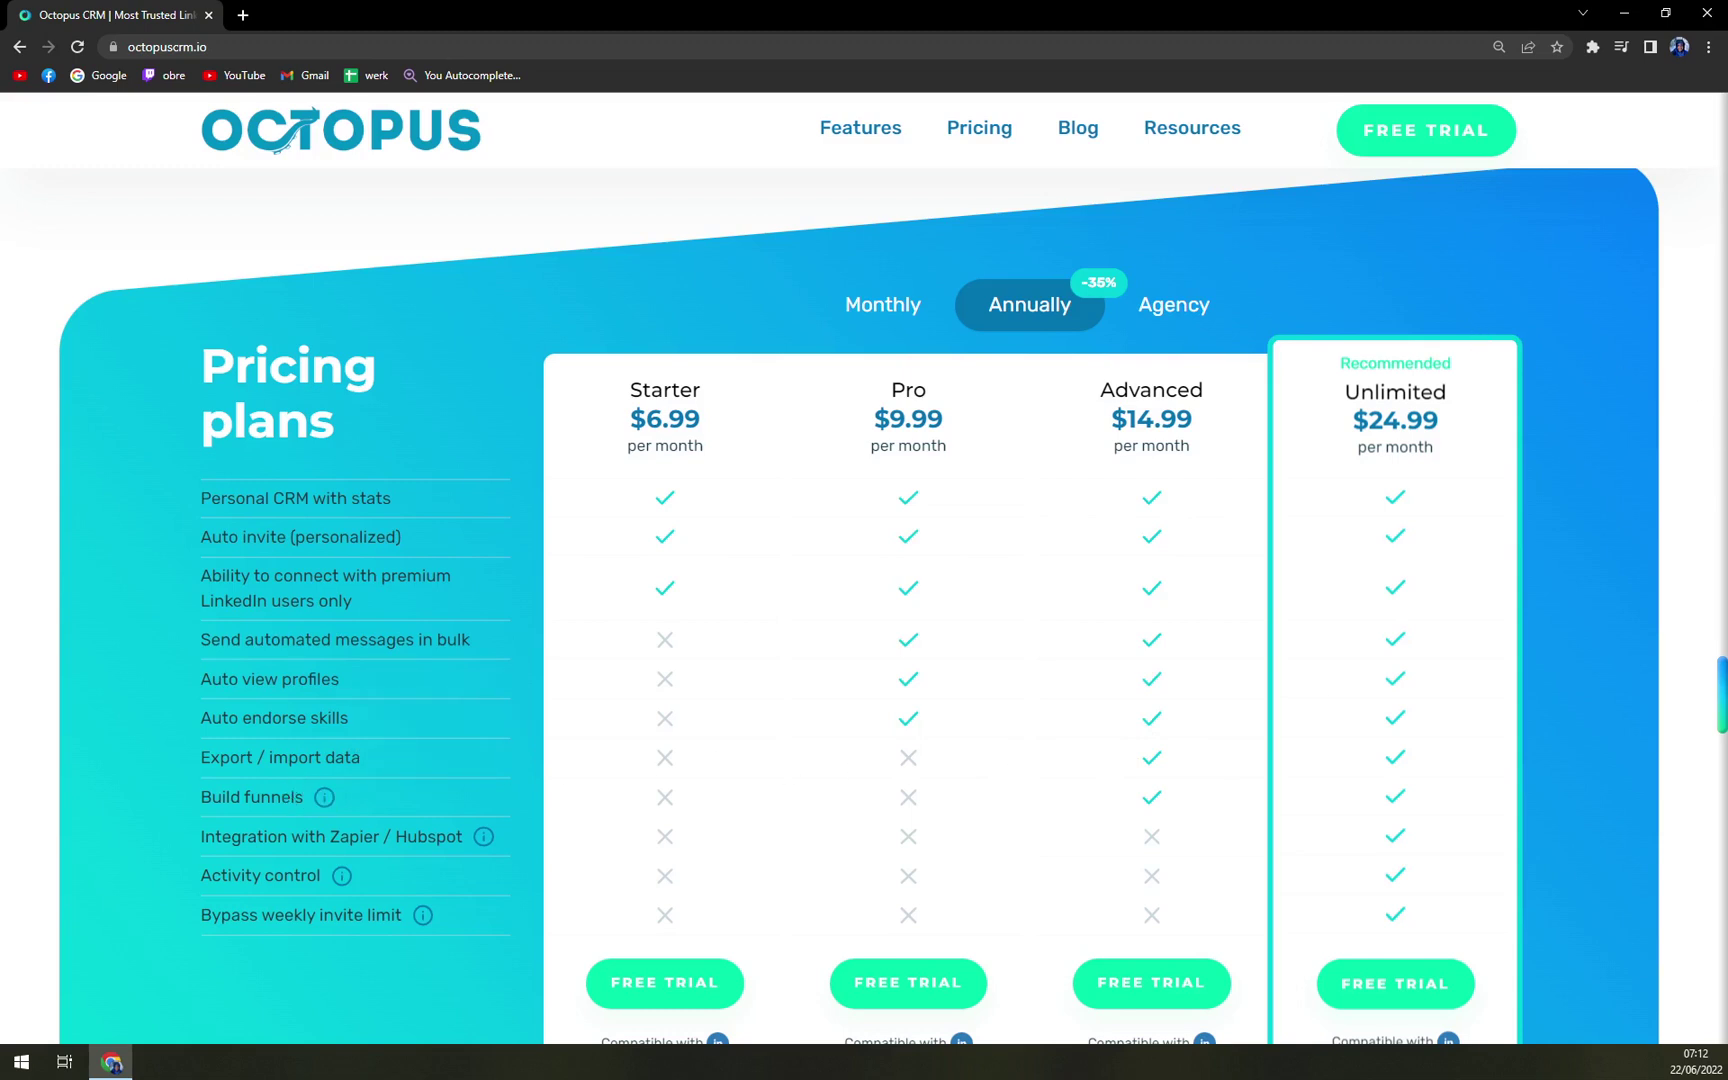
scroll(1311, 617, down, 4)
scroll(1300, 620, up, 1)
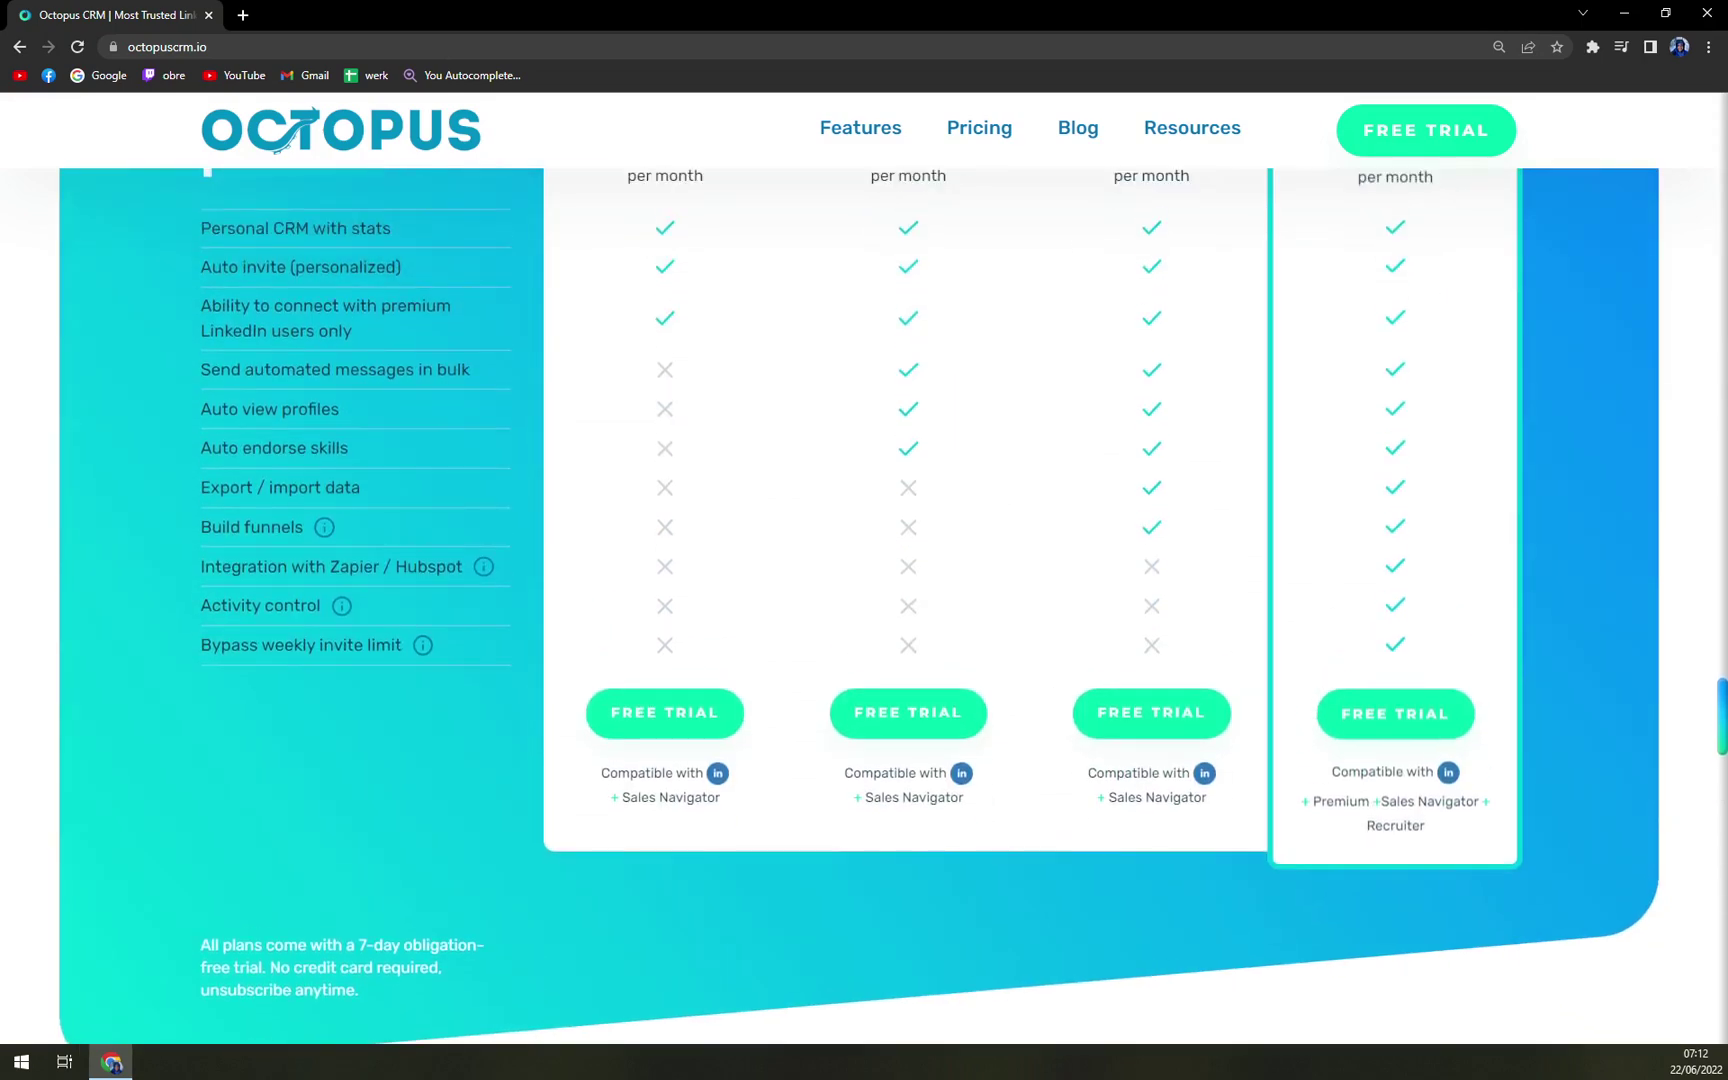
scroll(815, 628, up, 4)
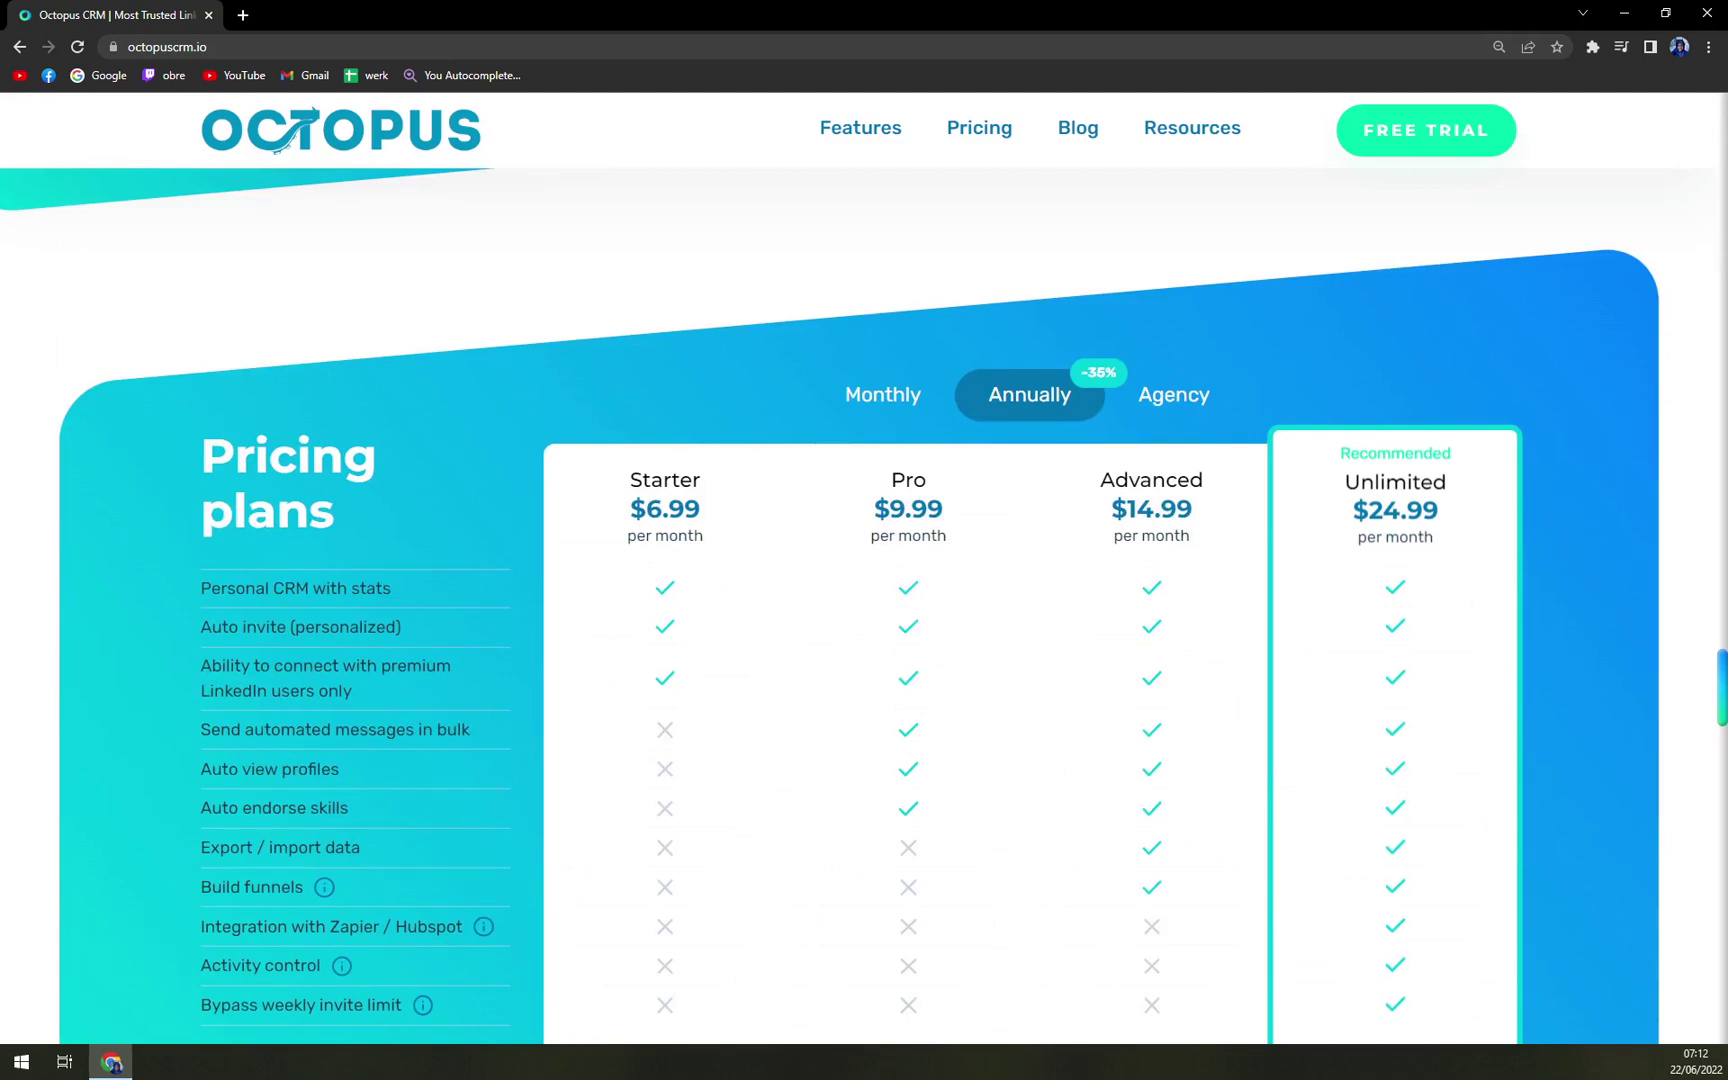
- Start the Starter plan's free trial, opening the Octopus extension's Web Store page
click(1405, 145)
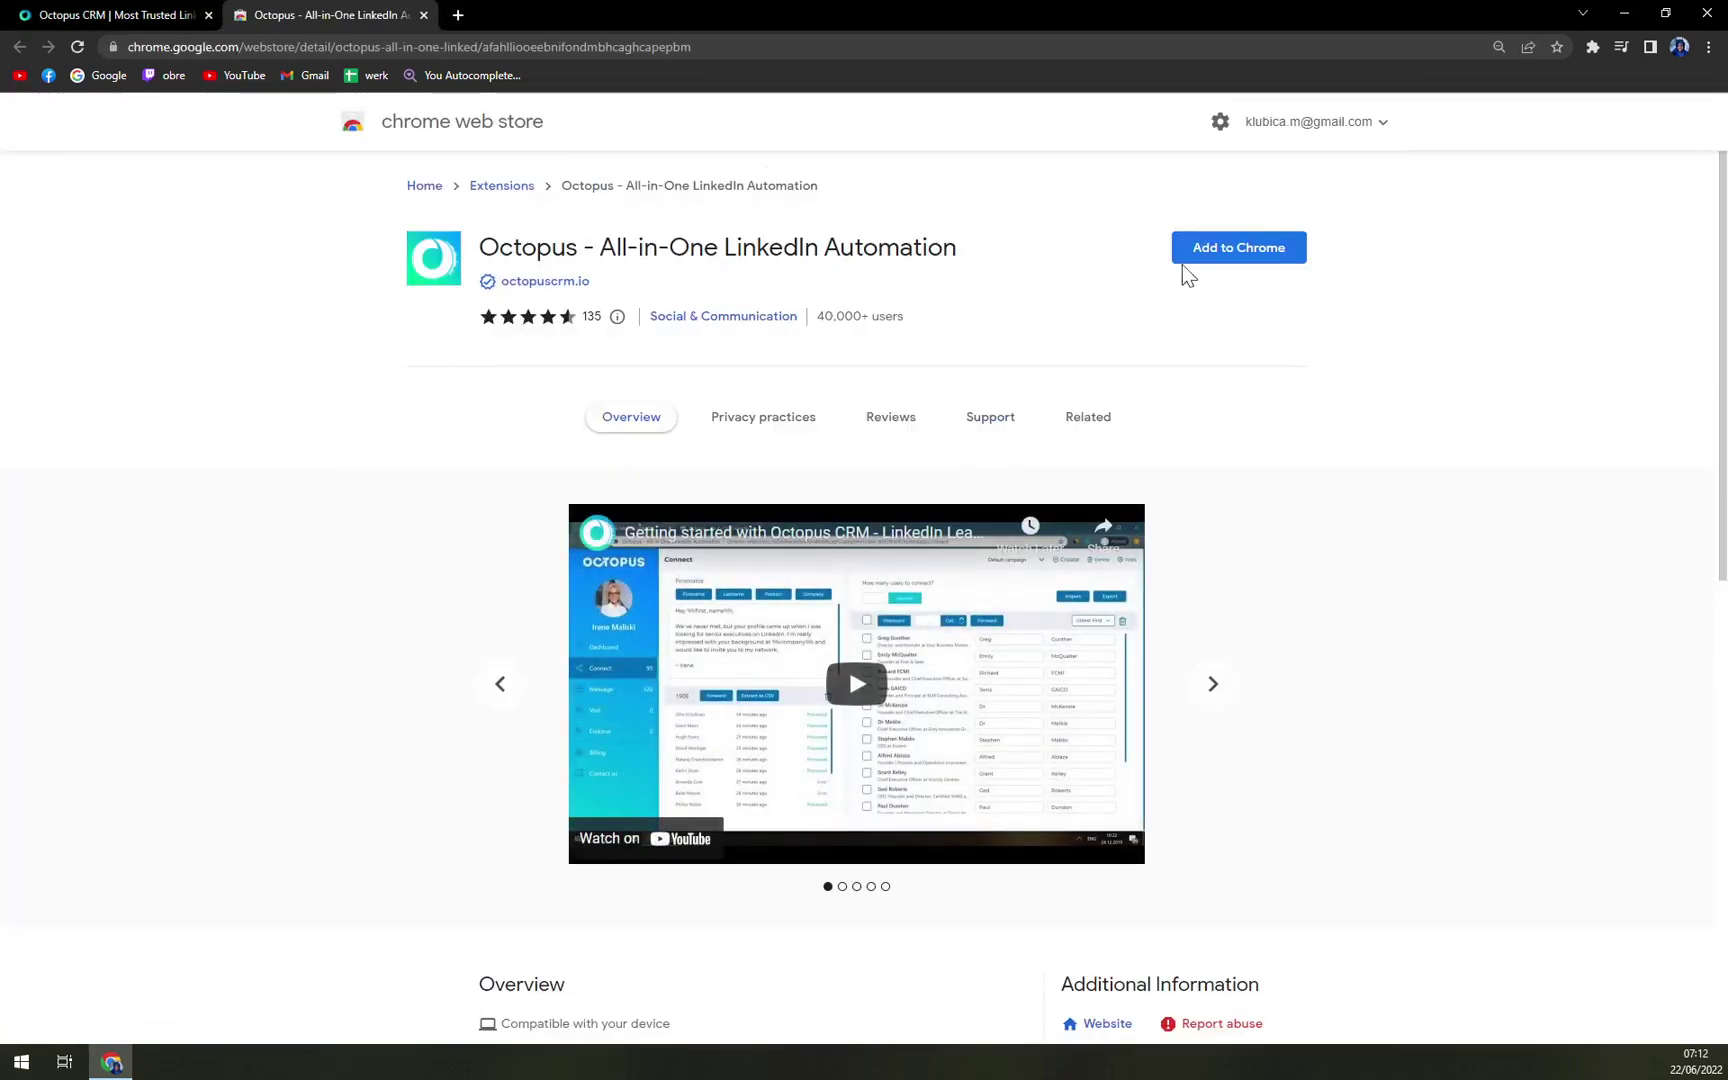
click(104, 14)
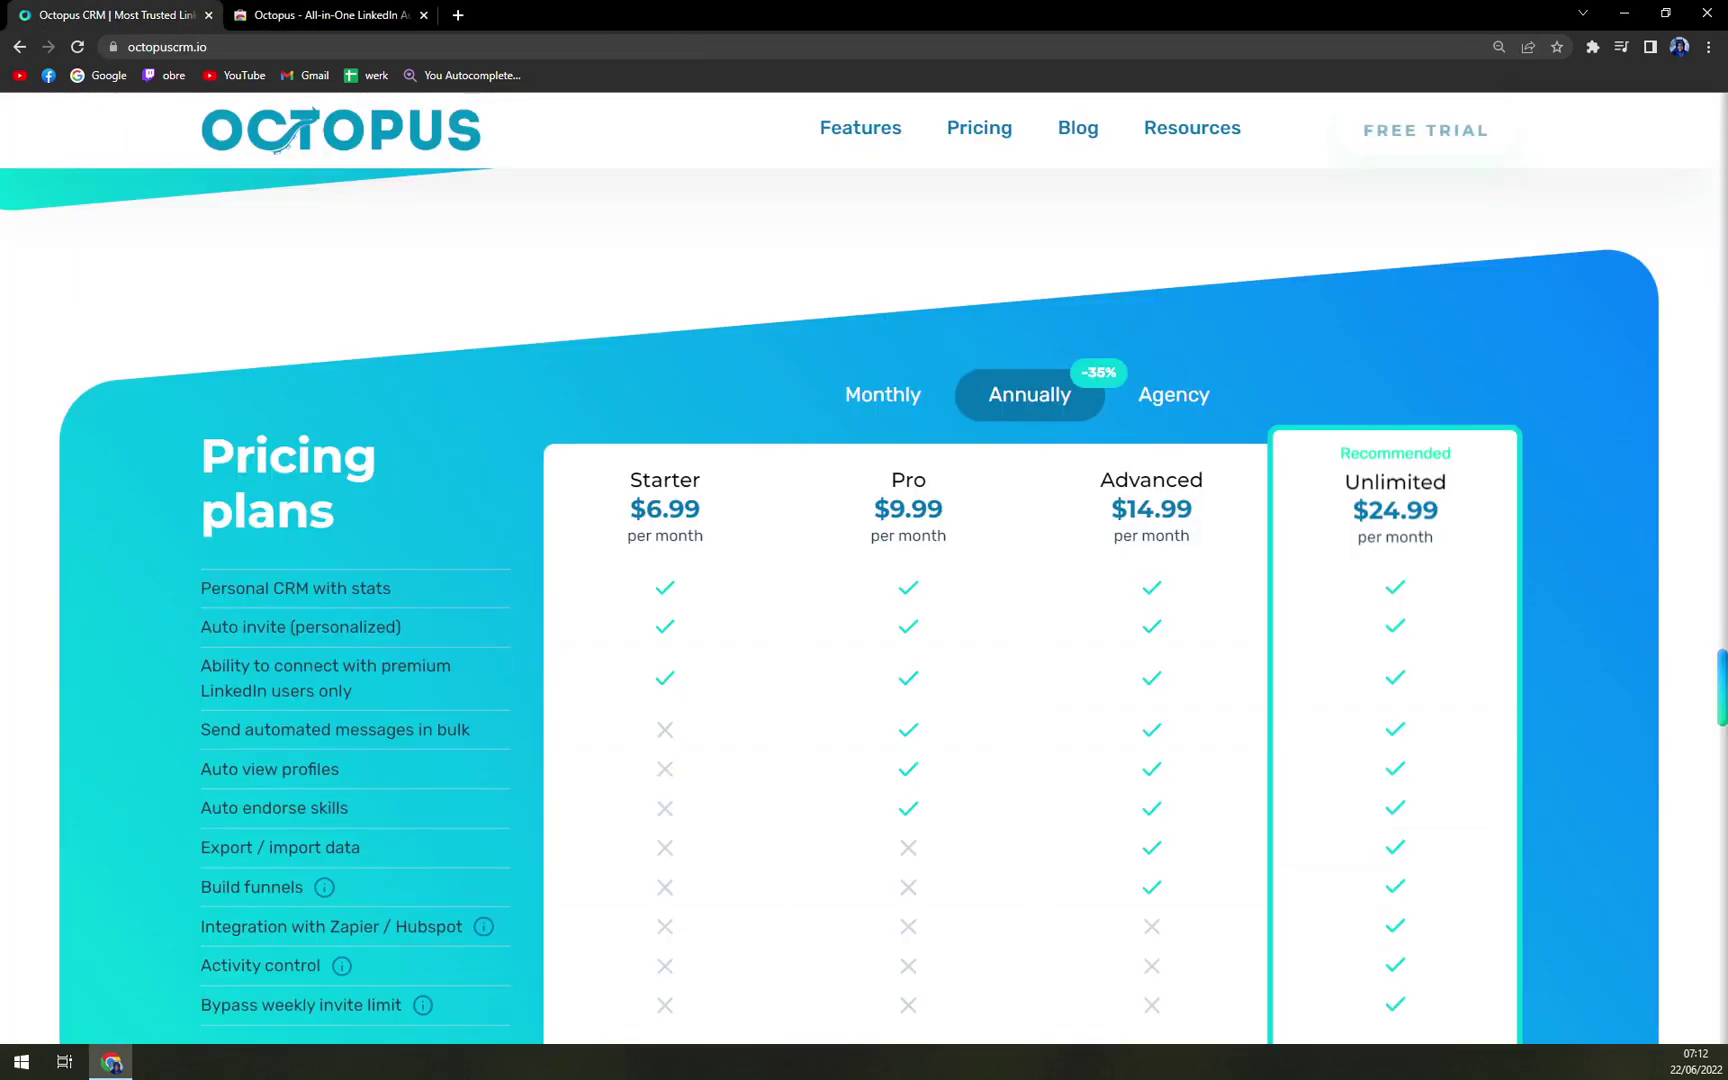
scroll(1022, 539, down, 6)
click(665, 462)
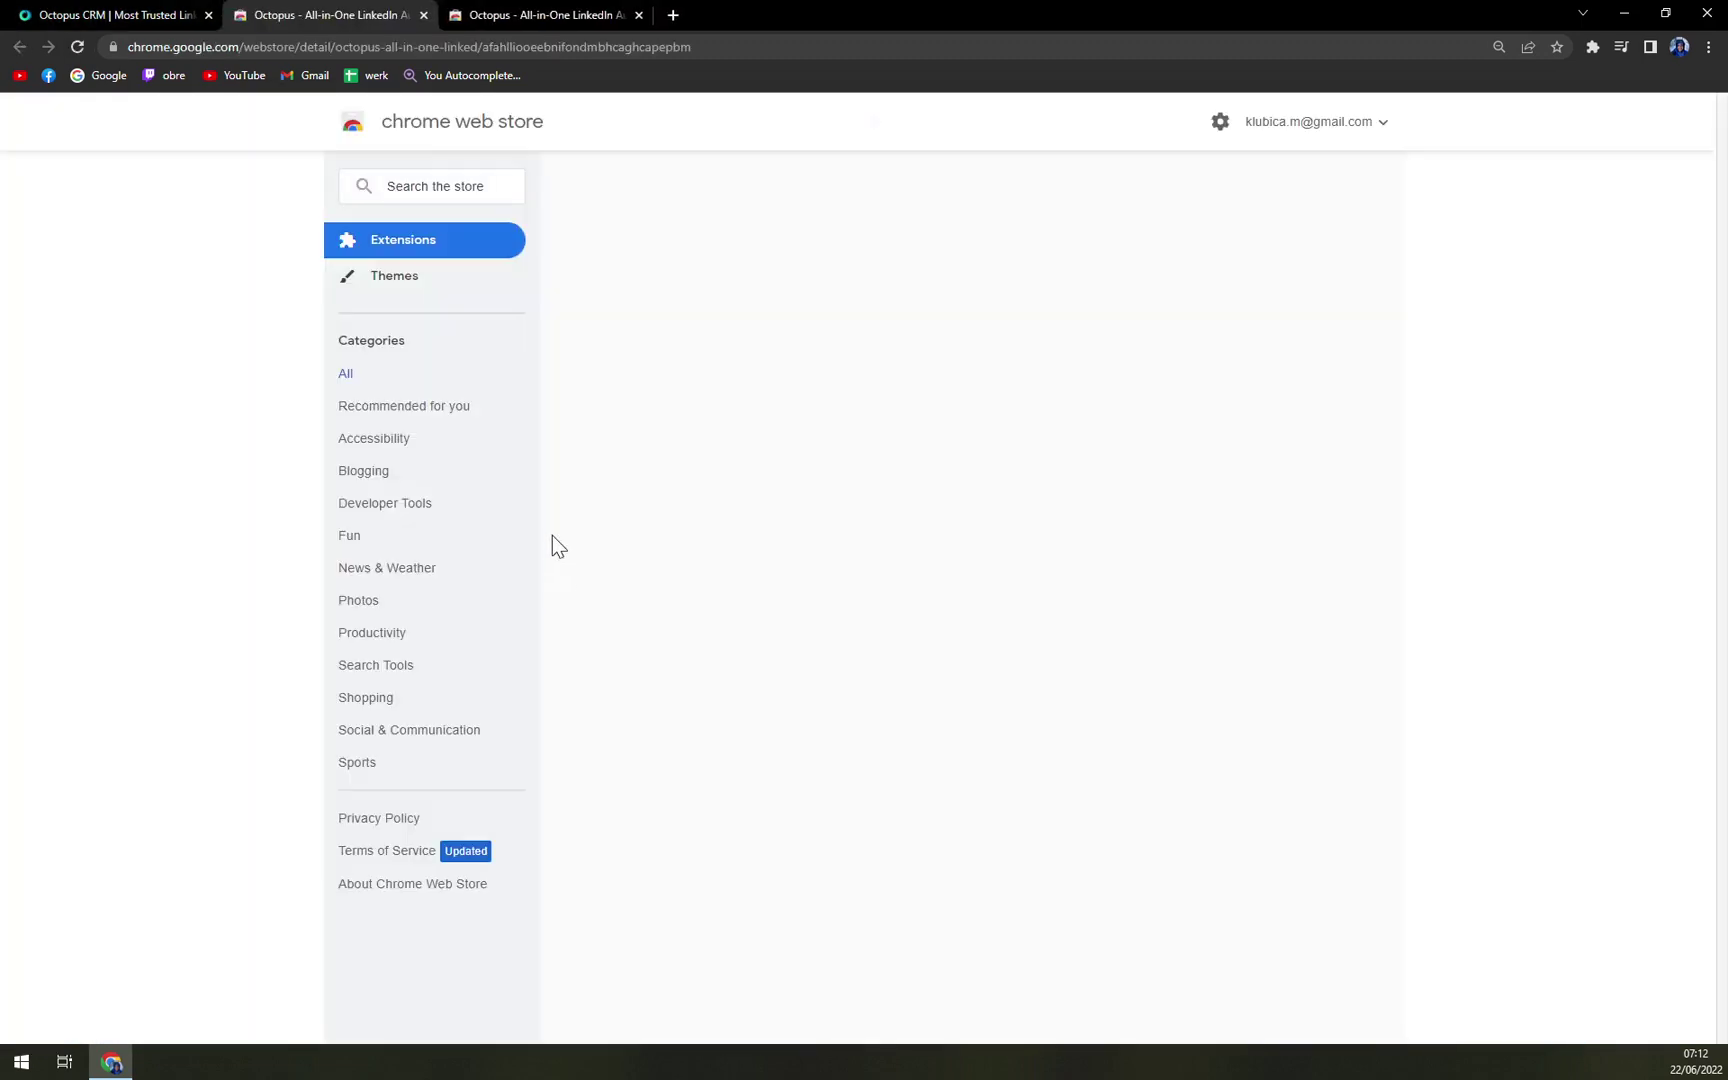
- Close the duplicate store tab and add the Octopus extension to Chrome
click(423, 15)
click(288, 14)
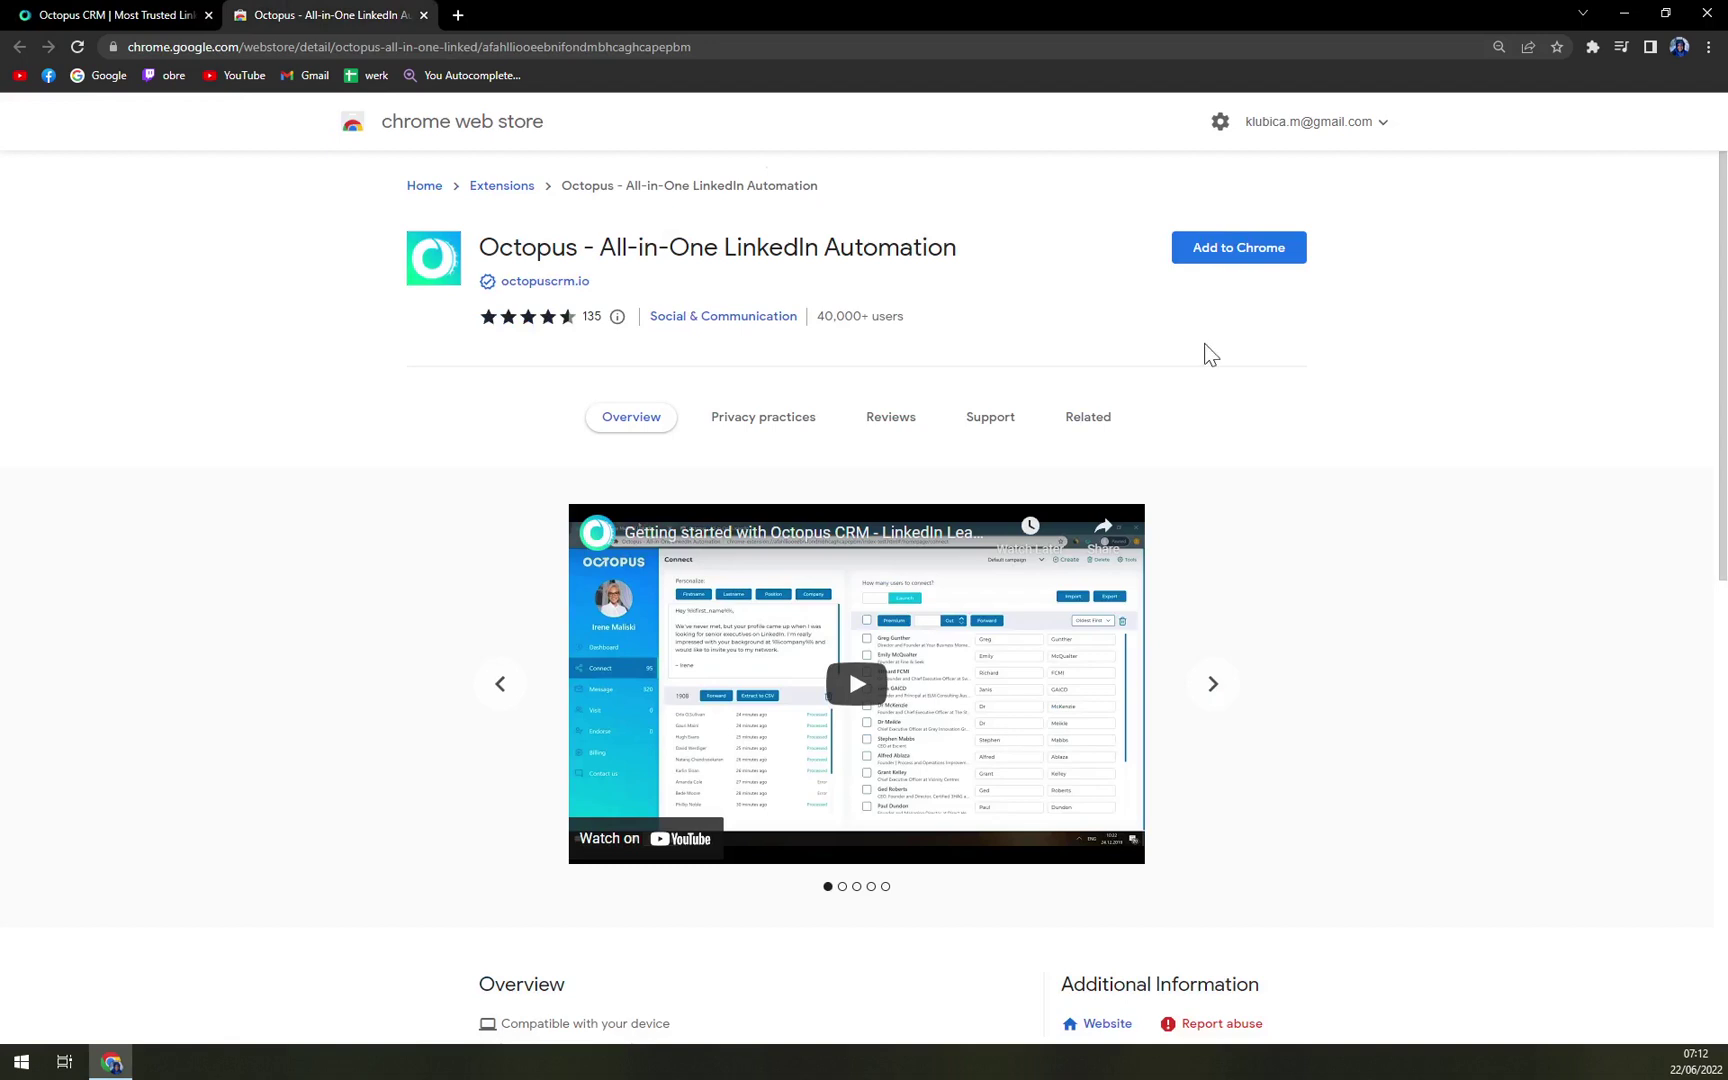
click(1220, 253)
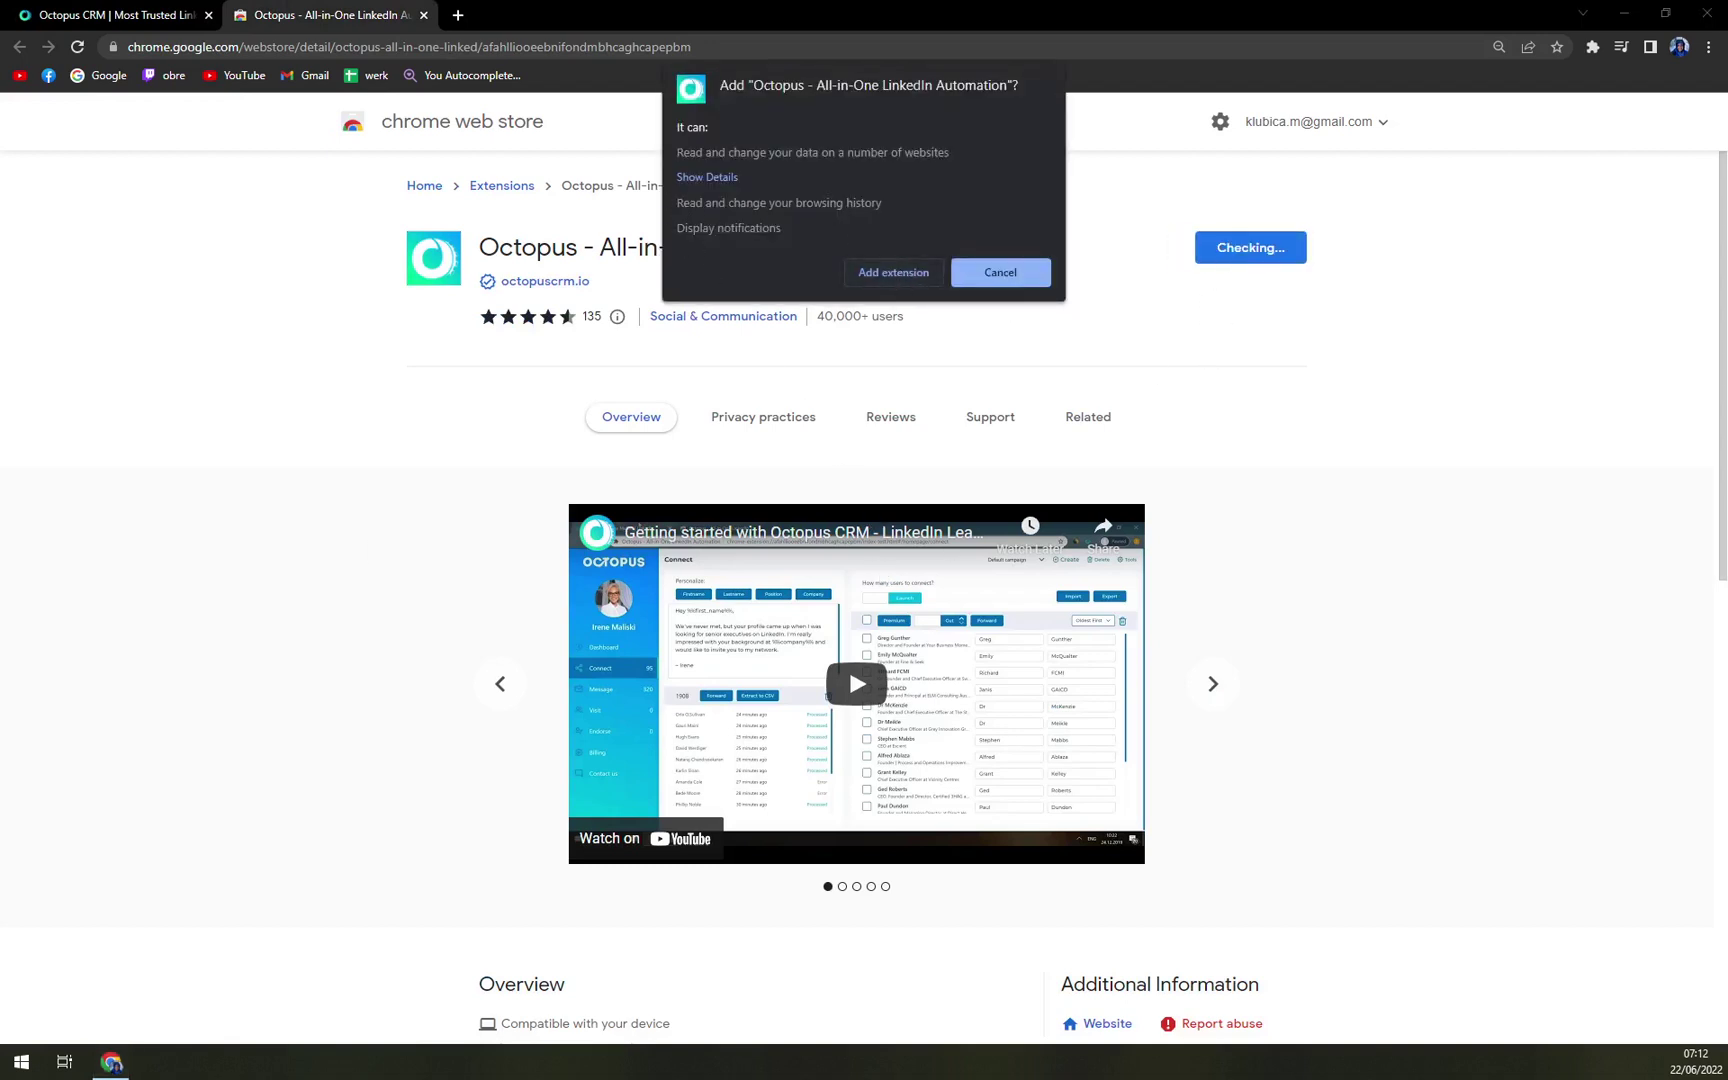
- Confirm the Octopus install, dismiss the notification, and launch Octopus from the Extensions menu
click(886, 276)
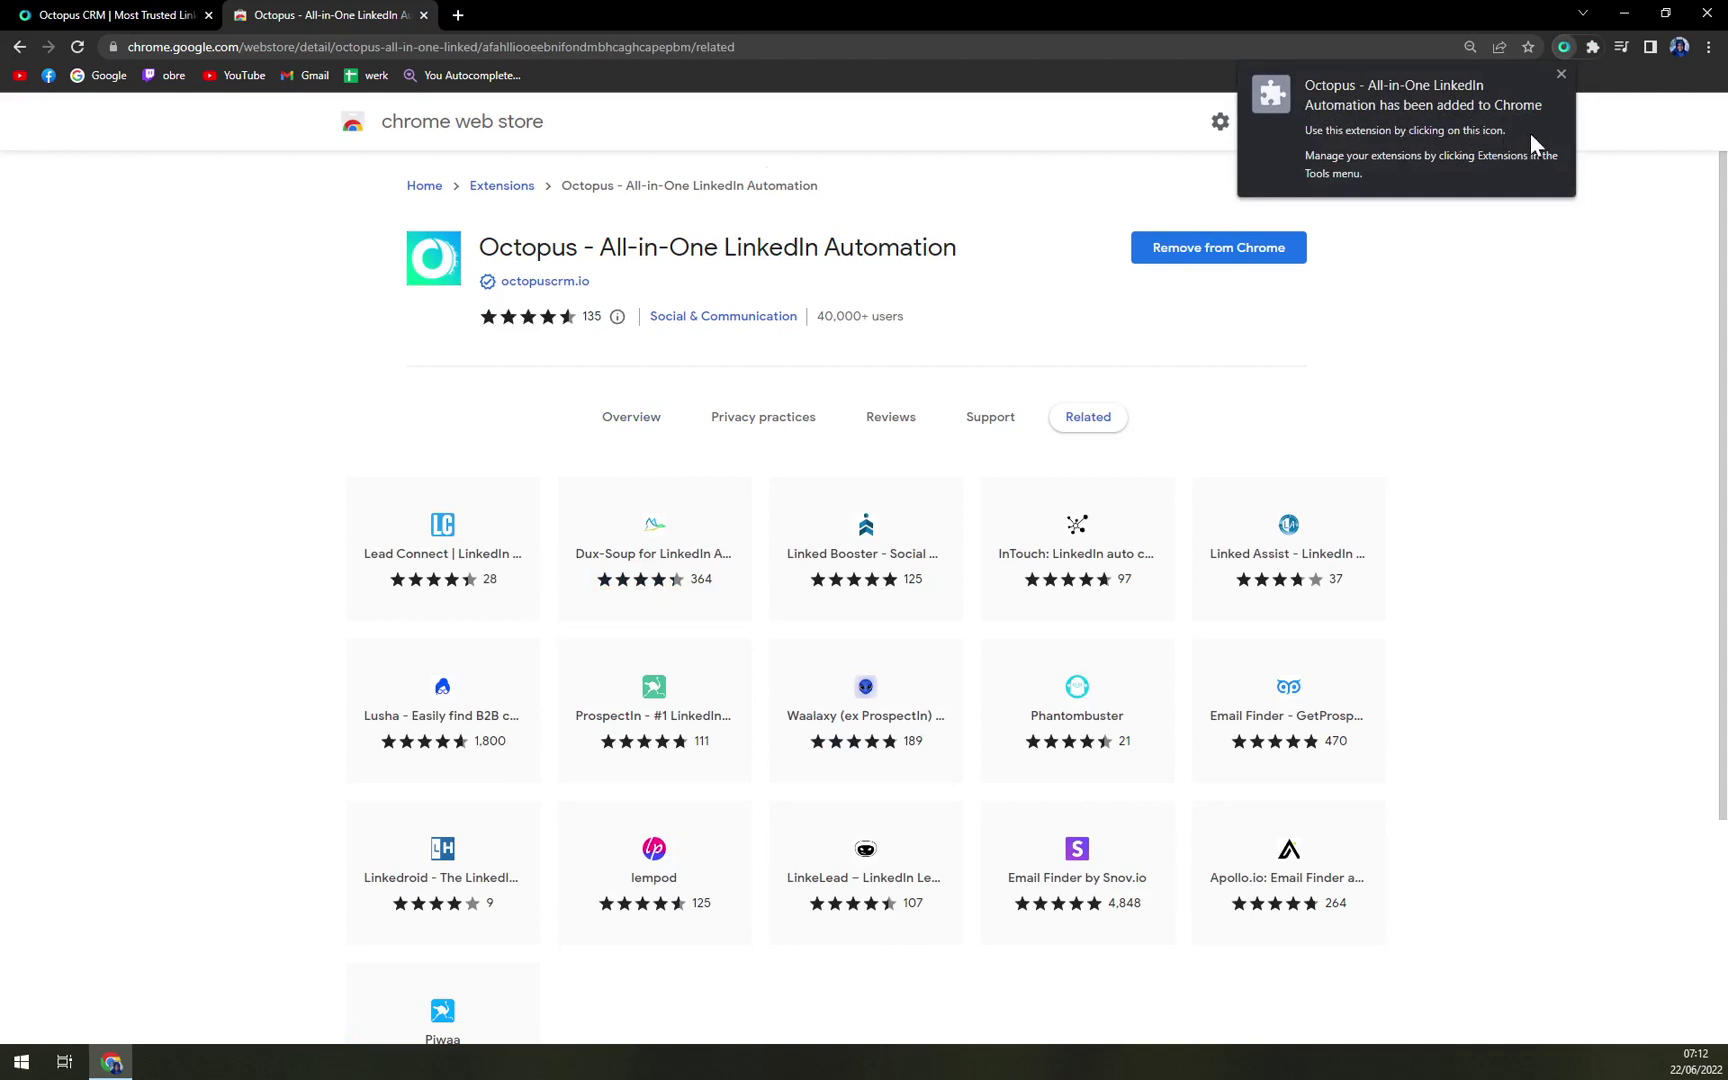
click(1561, 74)
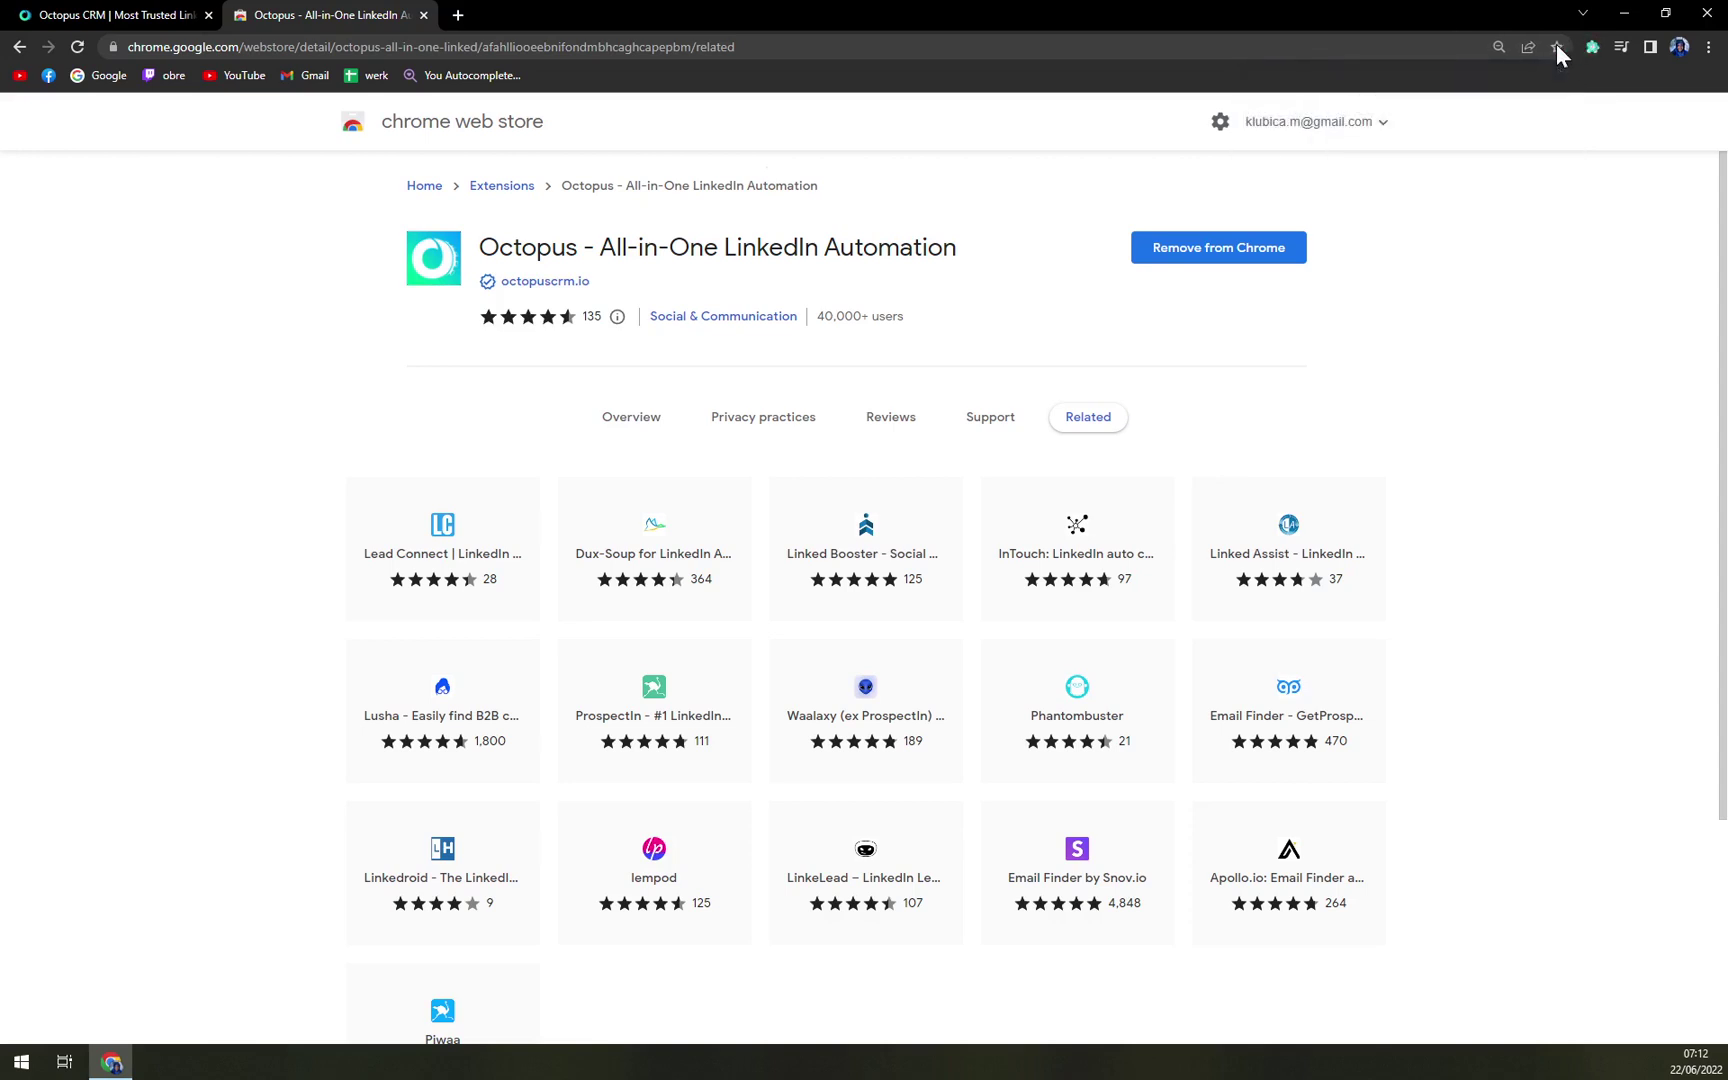
click(1588, 50)
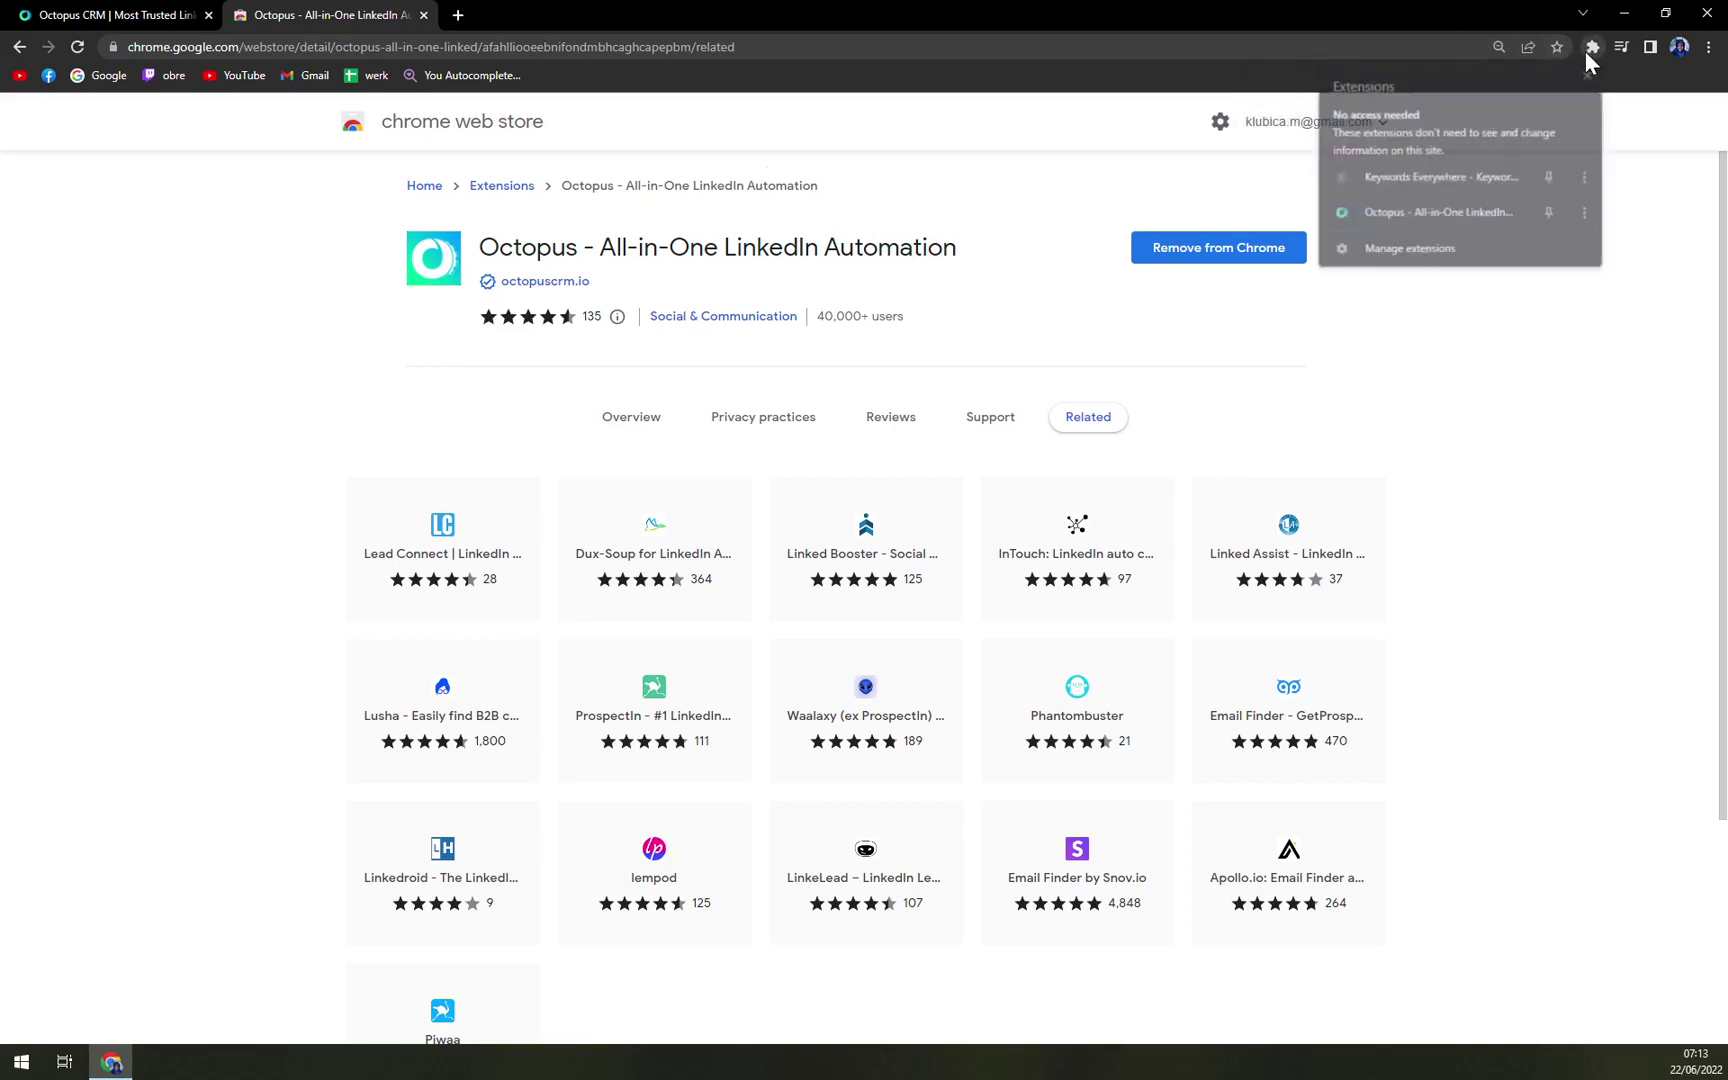
click(1382, 213)
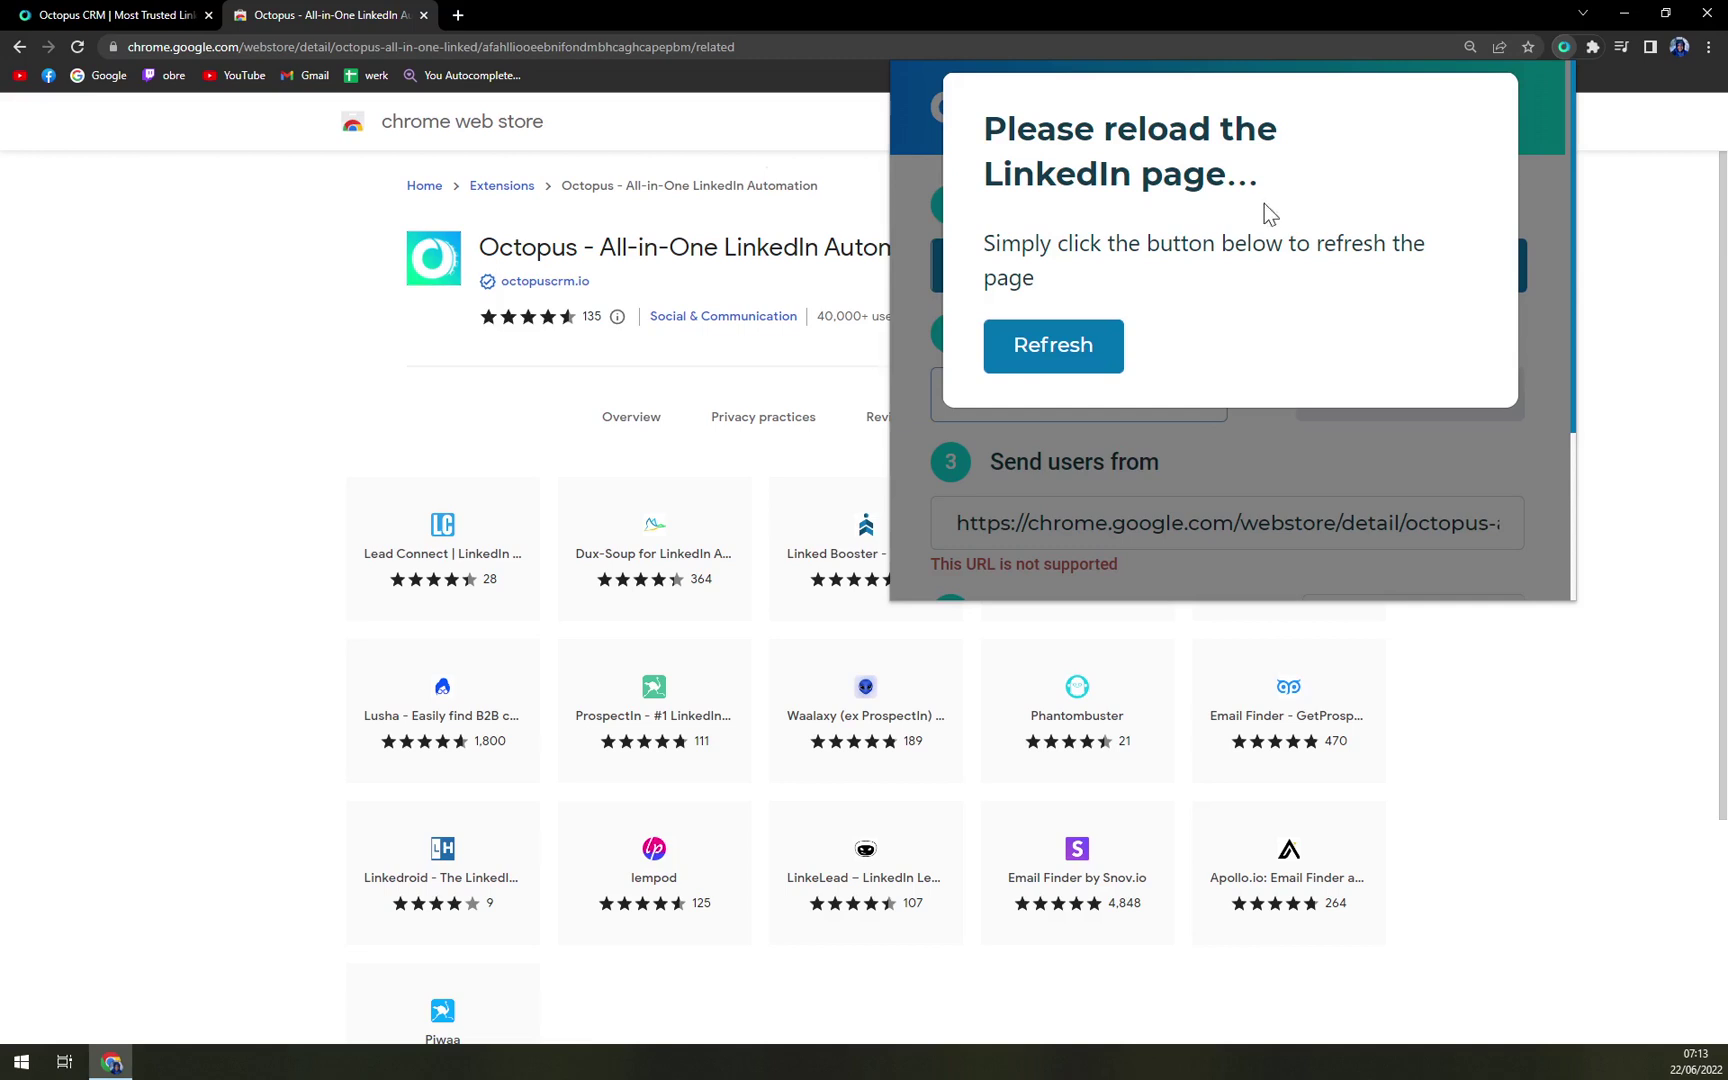
- Reload LinkedIn, continue with the Google account, solve the upright-image puzzle, and skip the phone number
click(1100, 350)
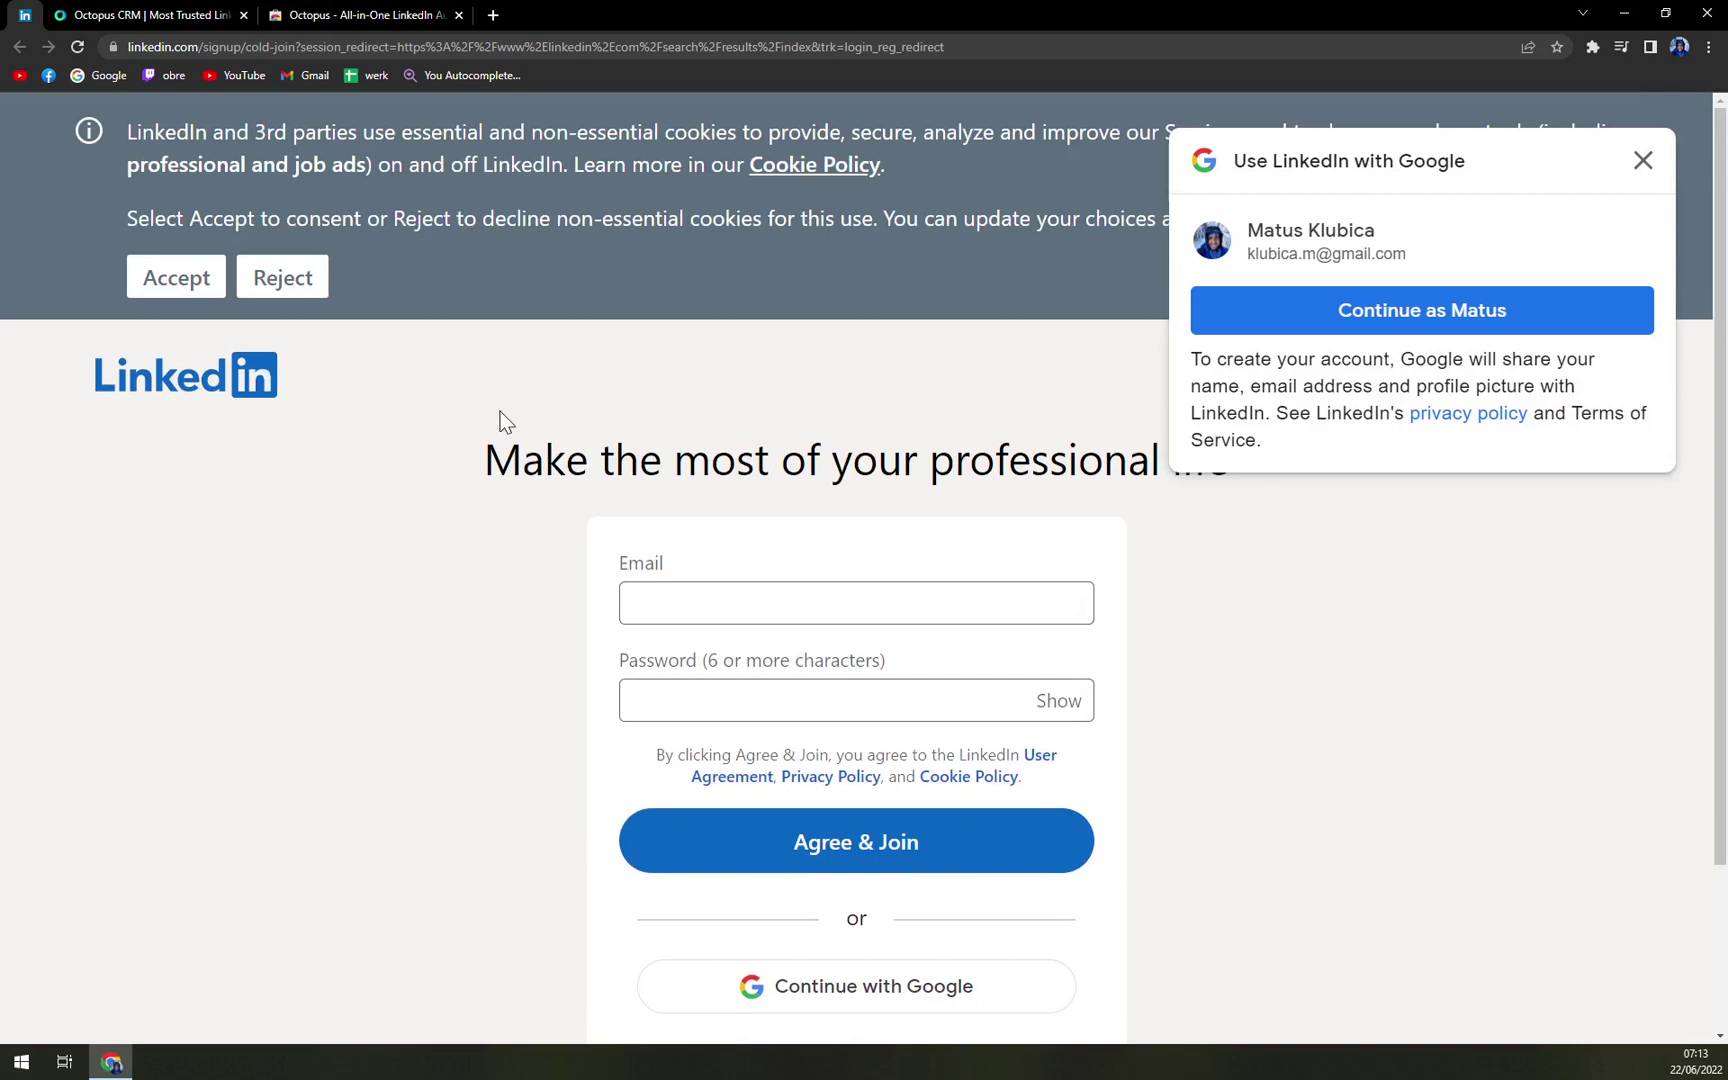
click(1381, 316)
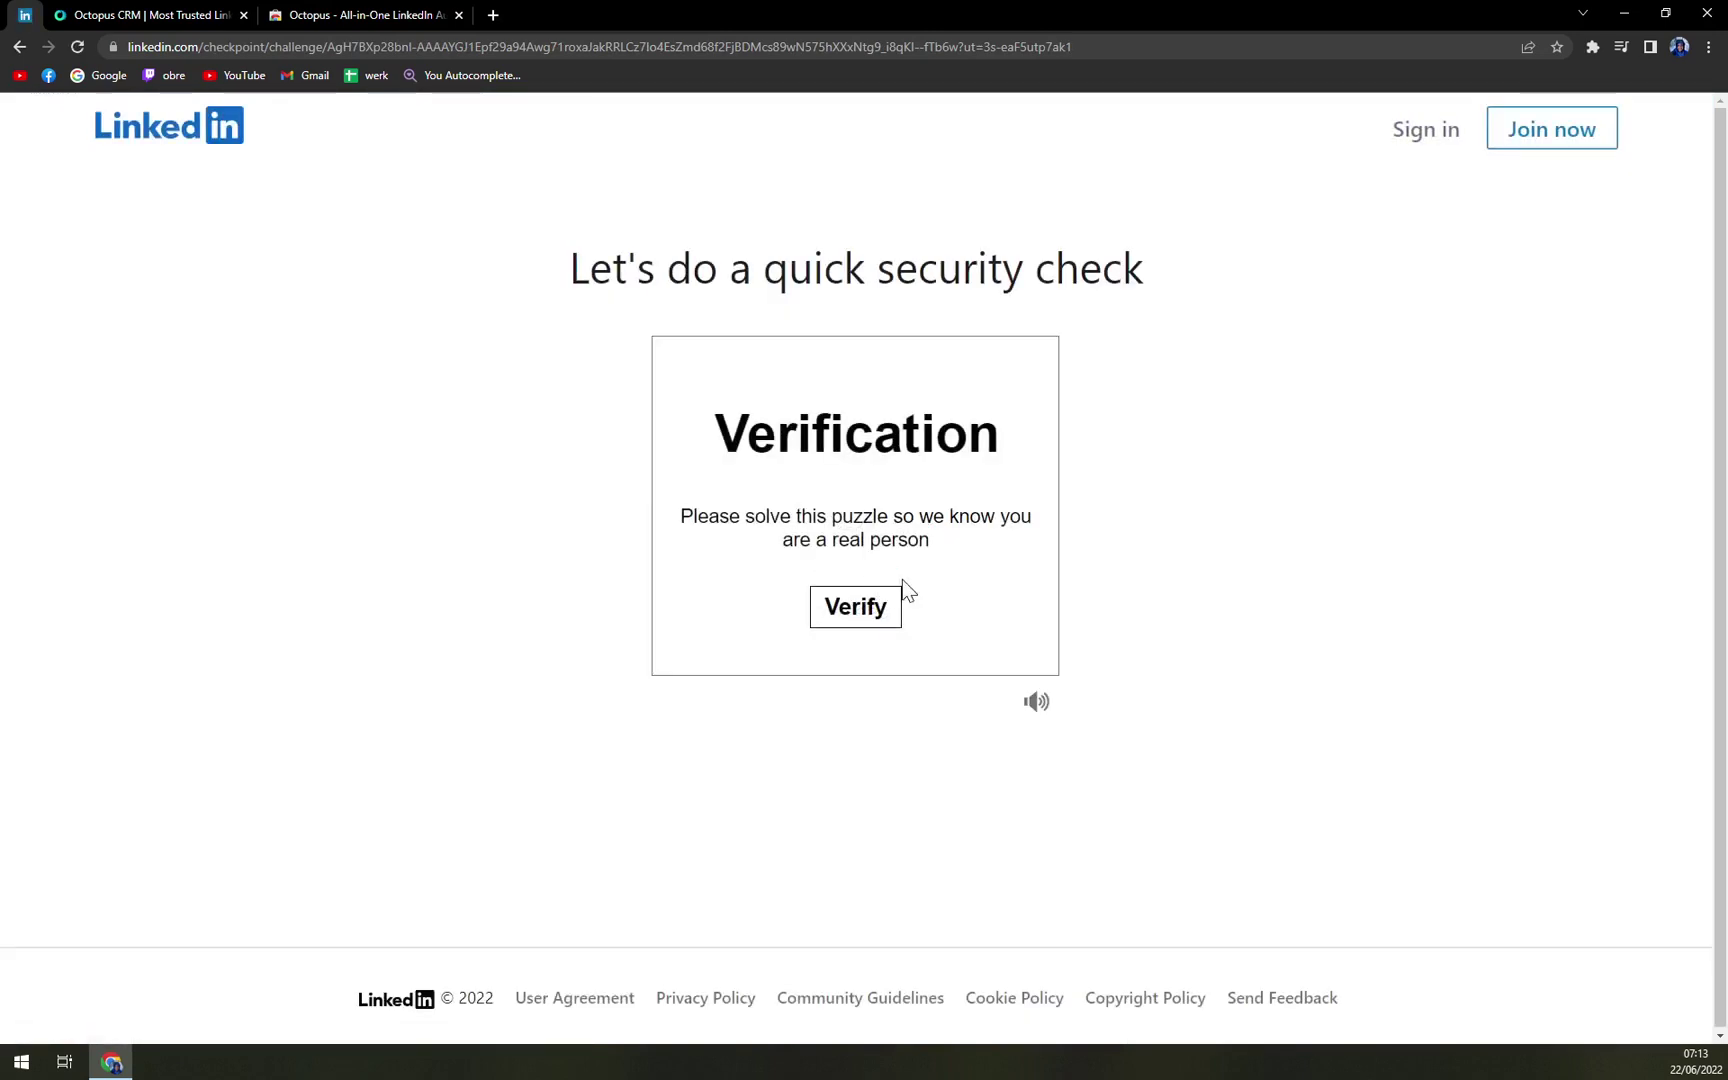
click(873, 621)
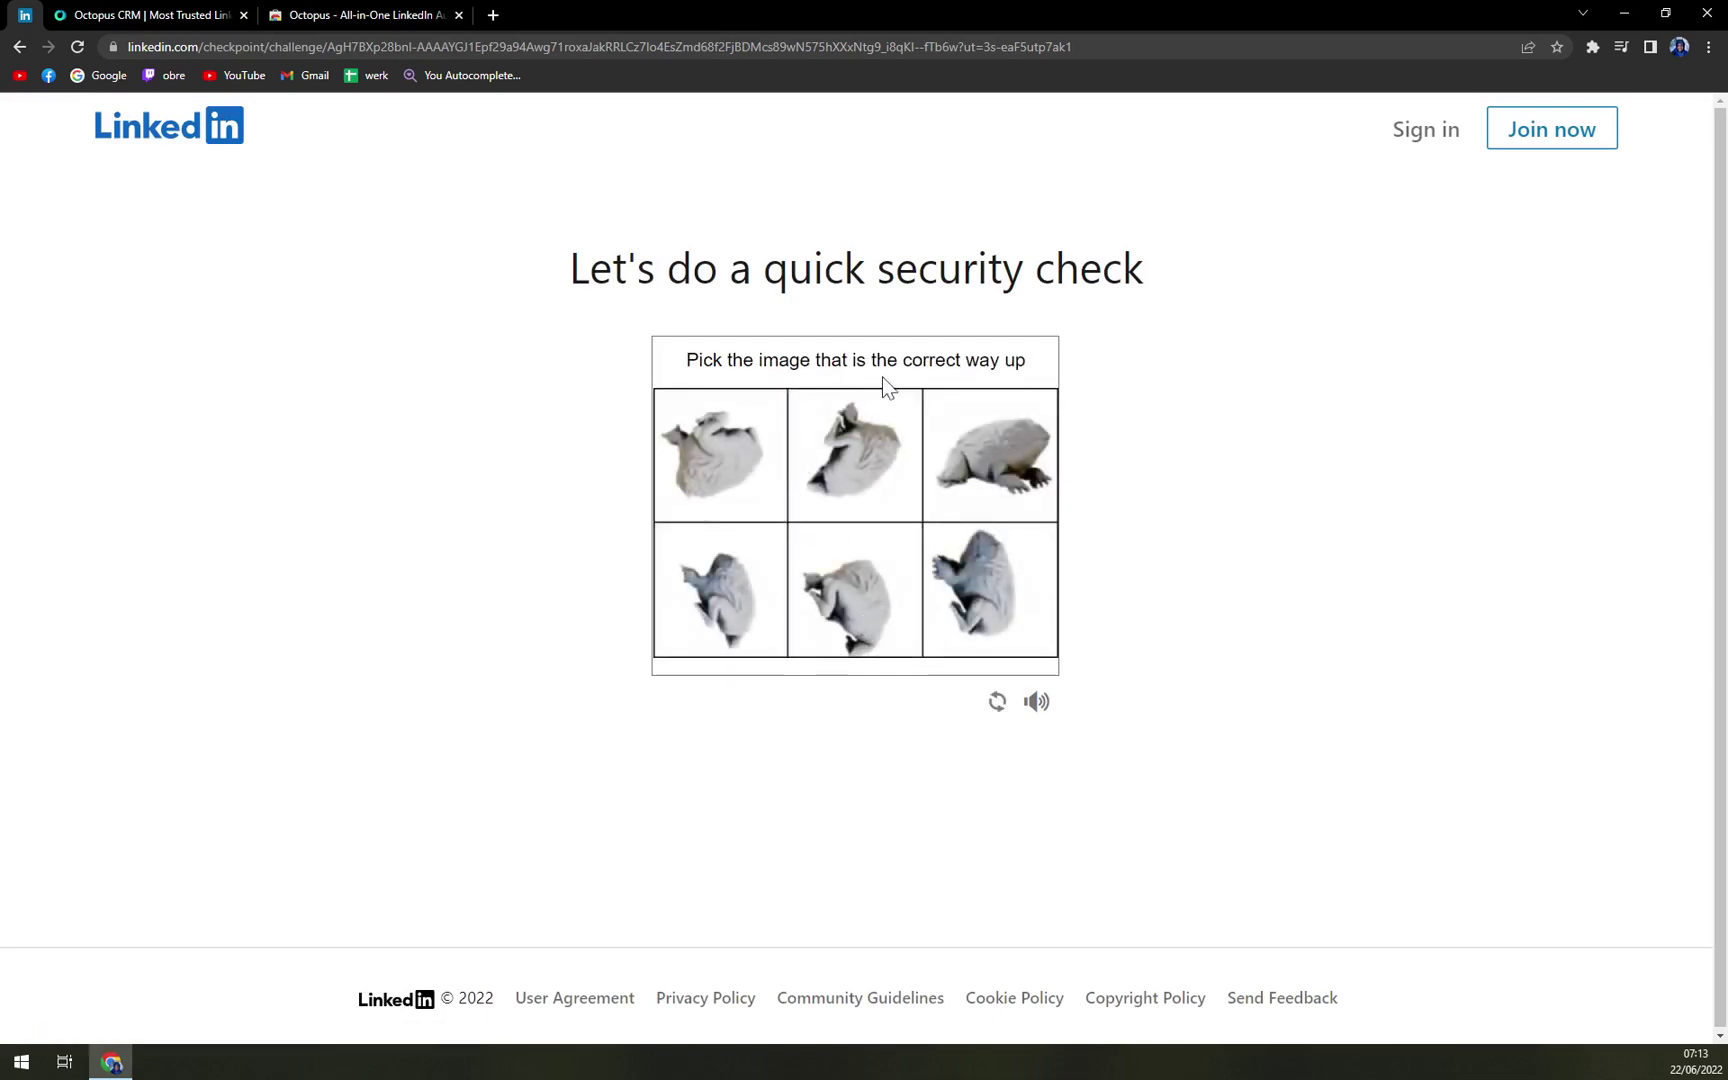
click(1020, 470)
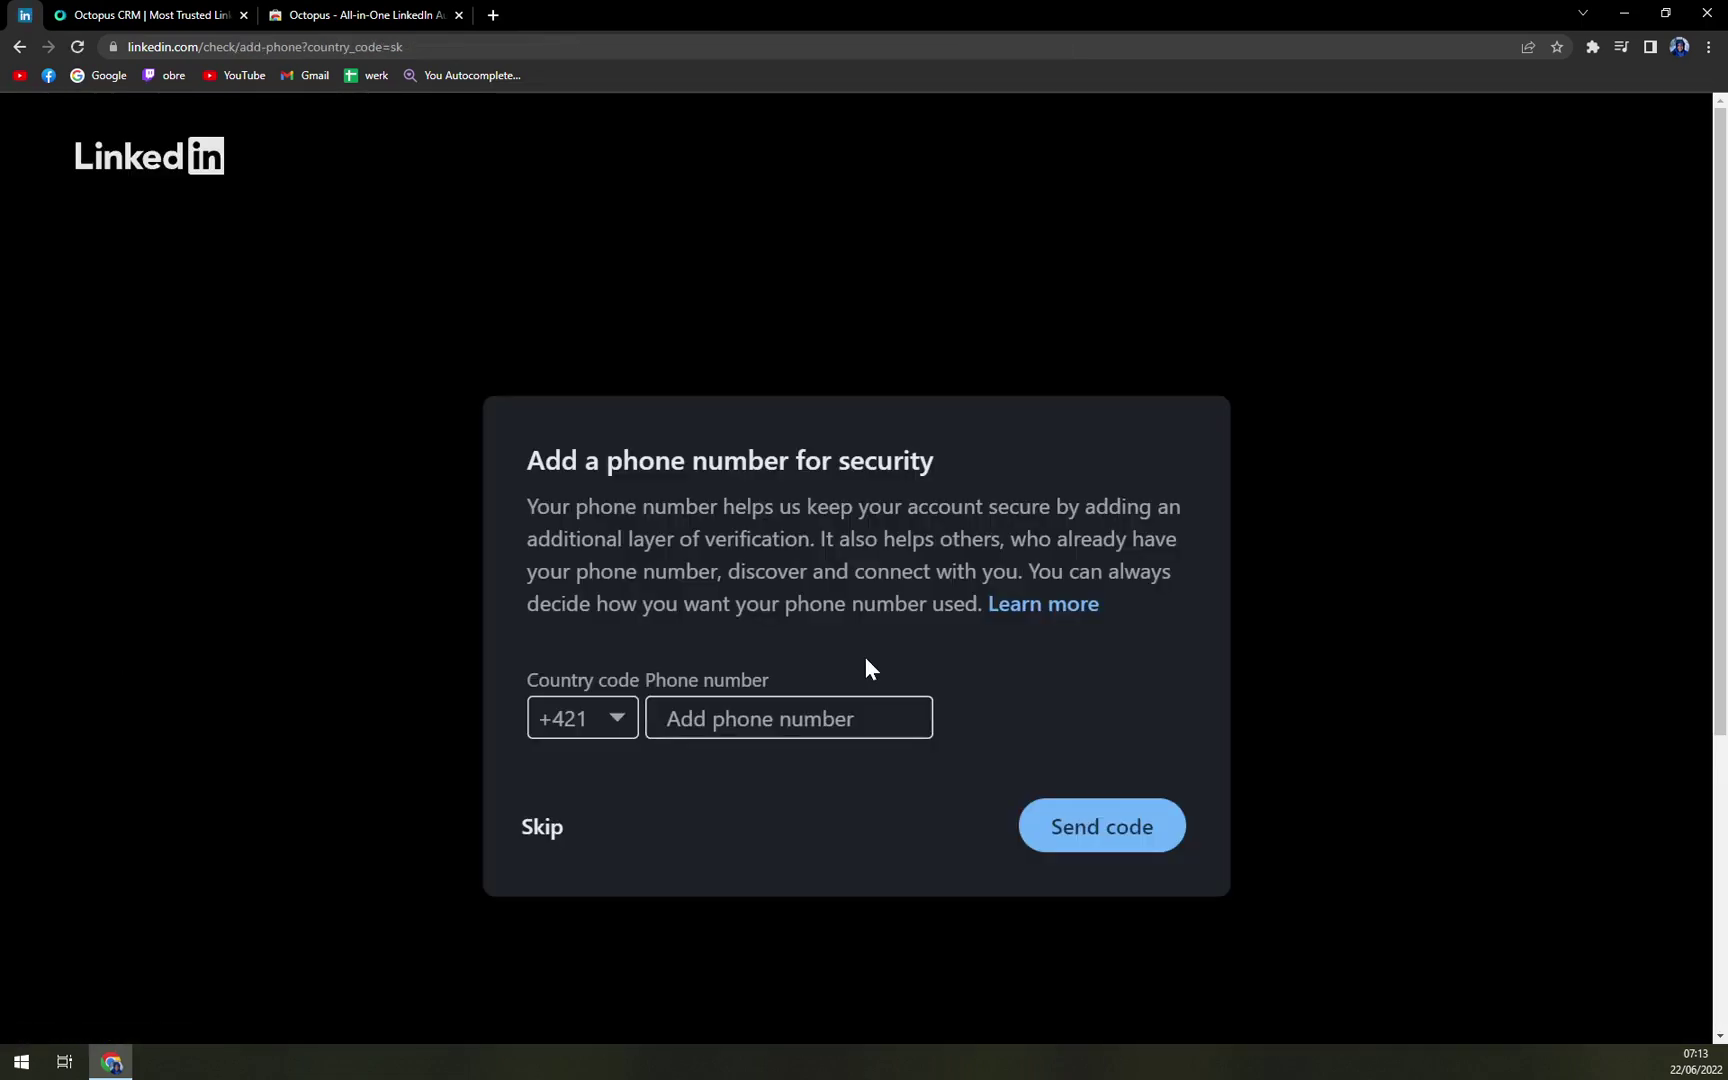
click(545, 824)
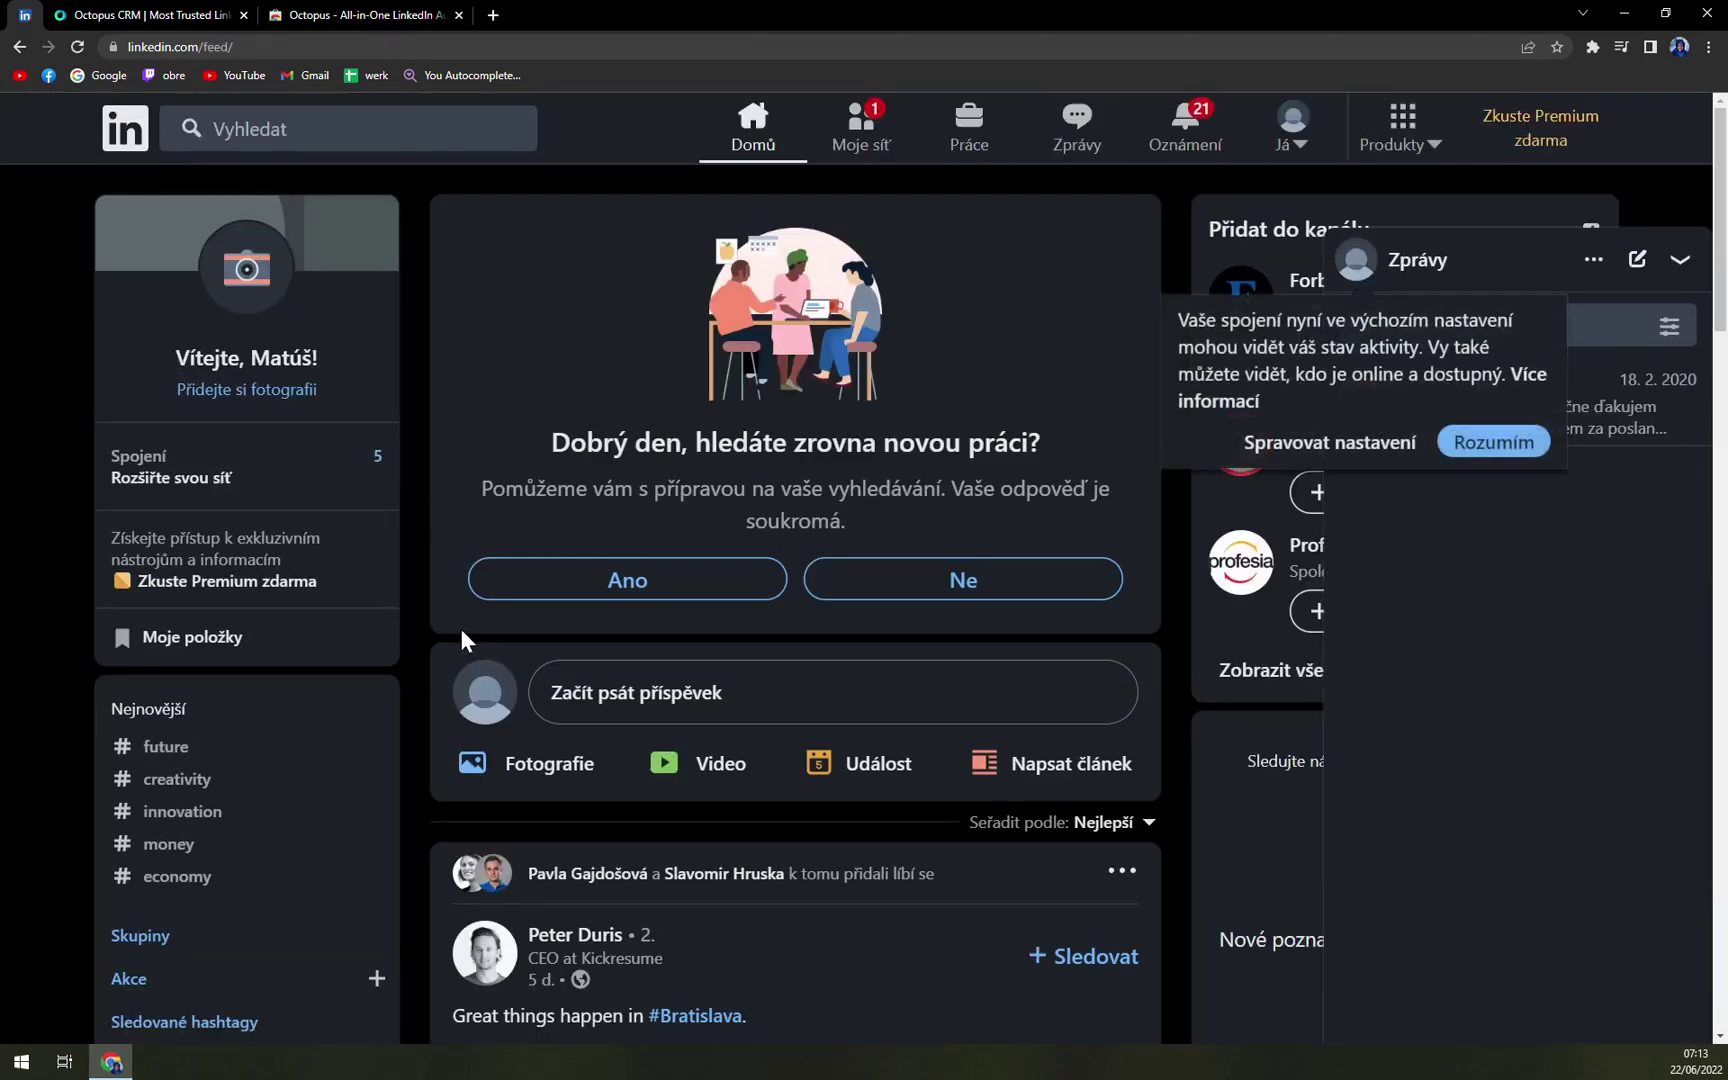
- Answer Ne on the job card, Rozumím on the activity notice, and collapse the Zprávy panel
scroll(396, 617, down, 5)
scroll(336, 593, up, 5)
click(896, 592)
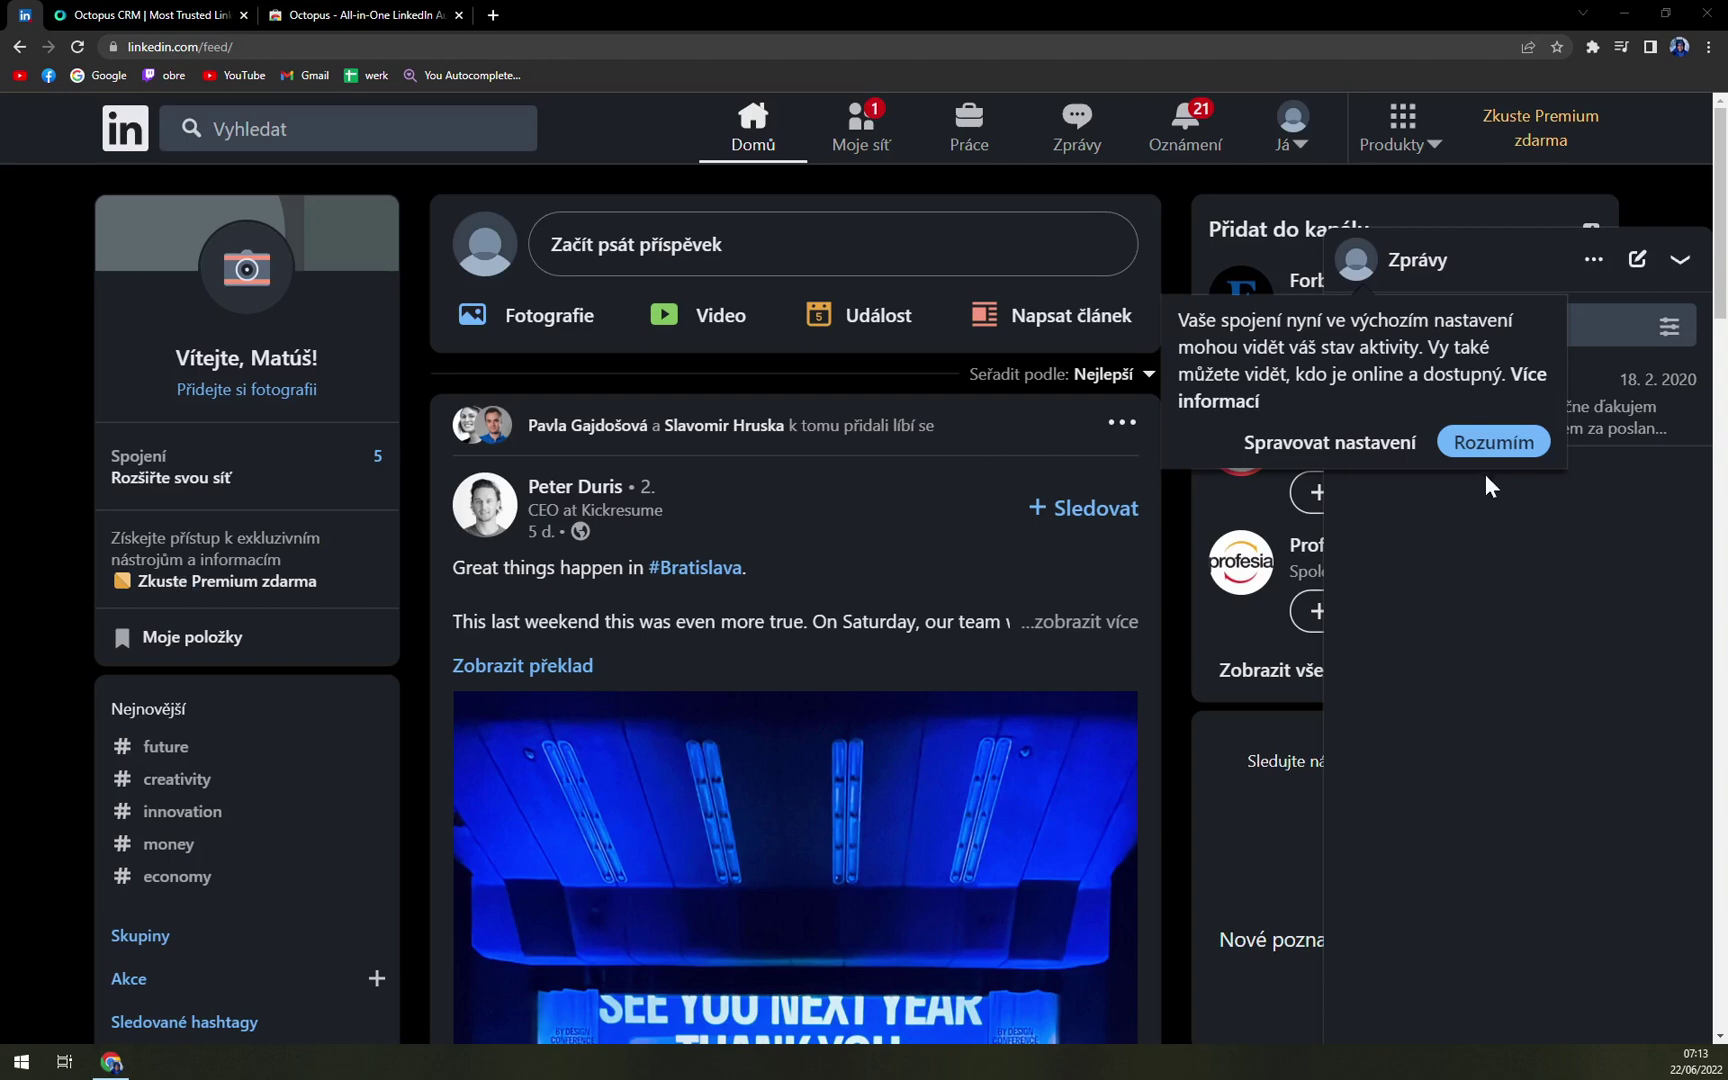
click(1462, 446)
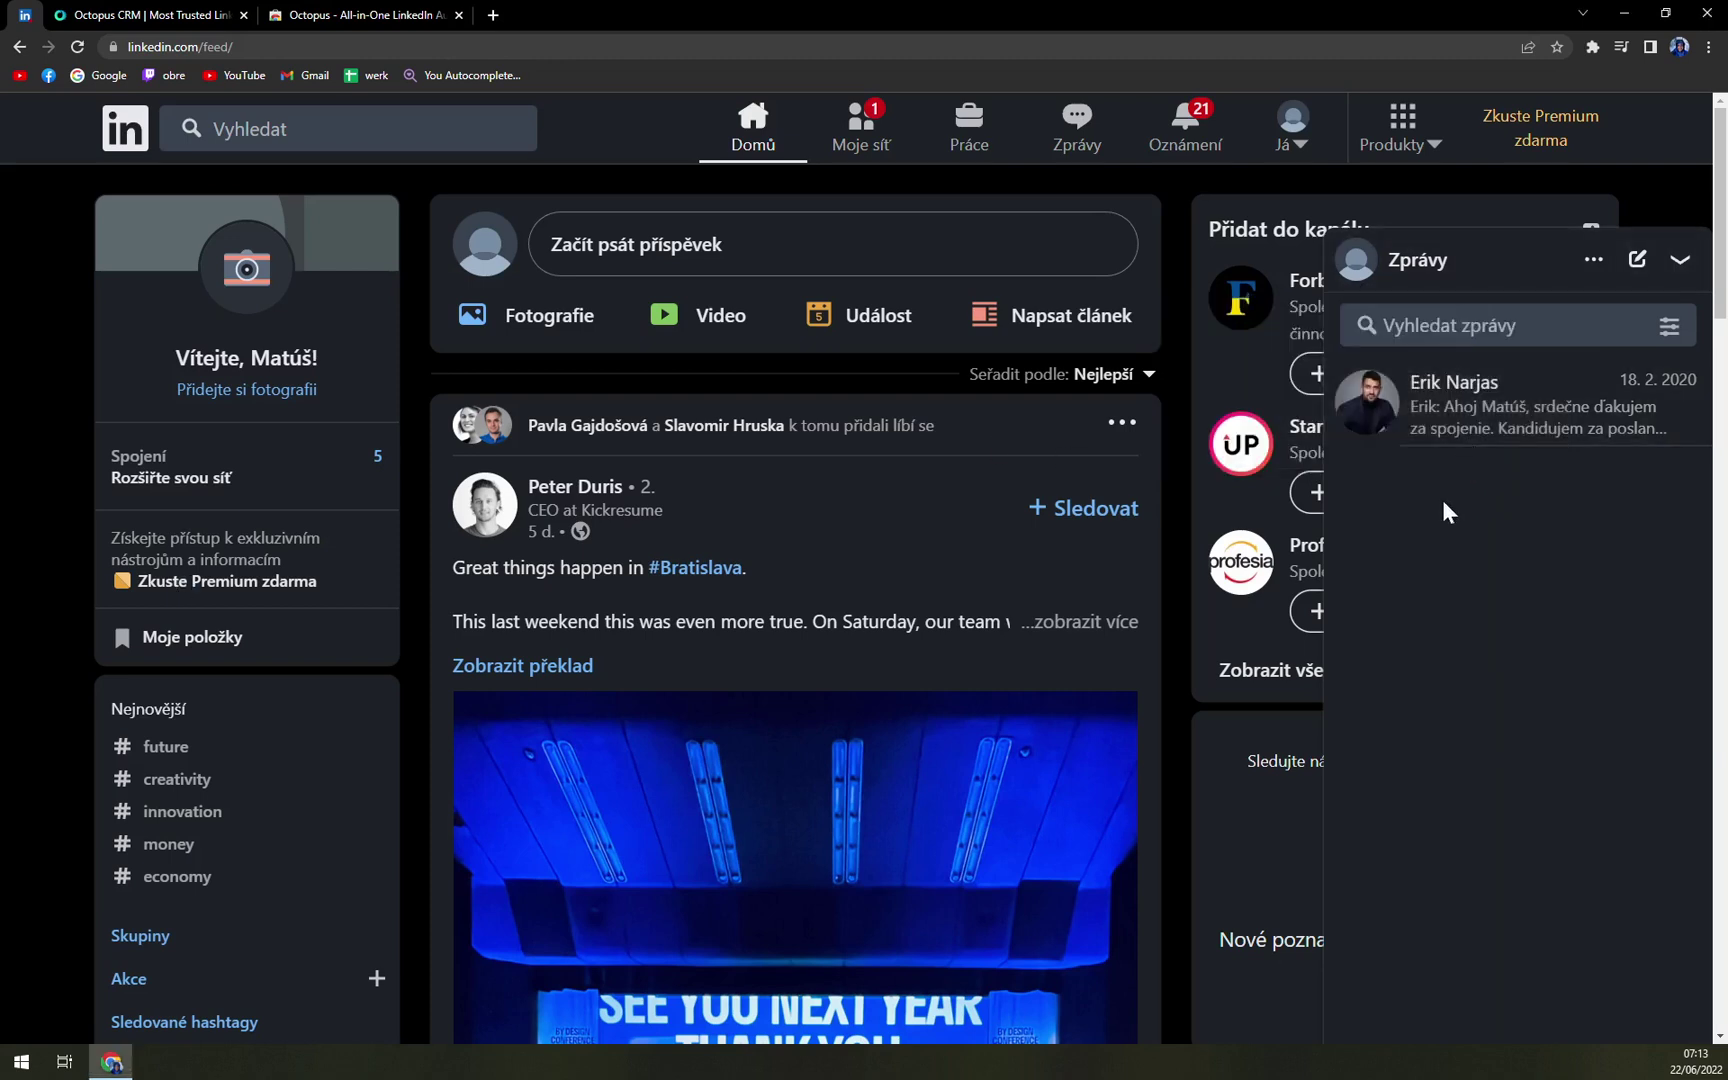
click(1680, 260)
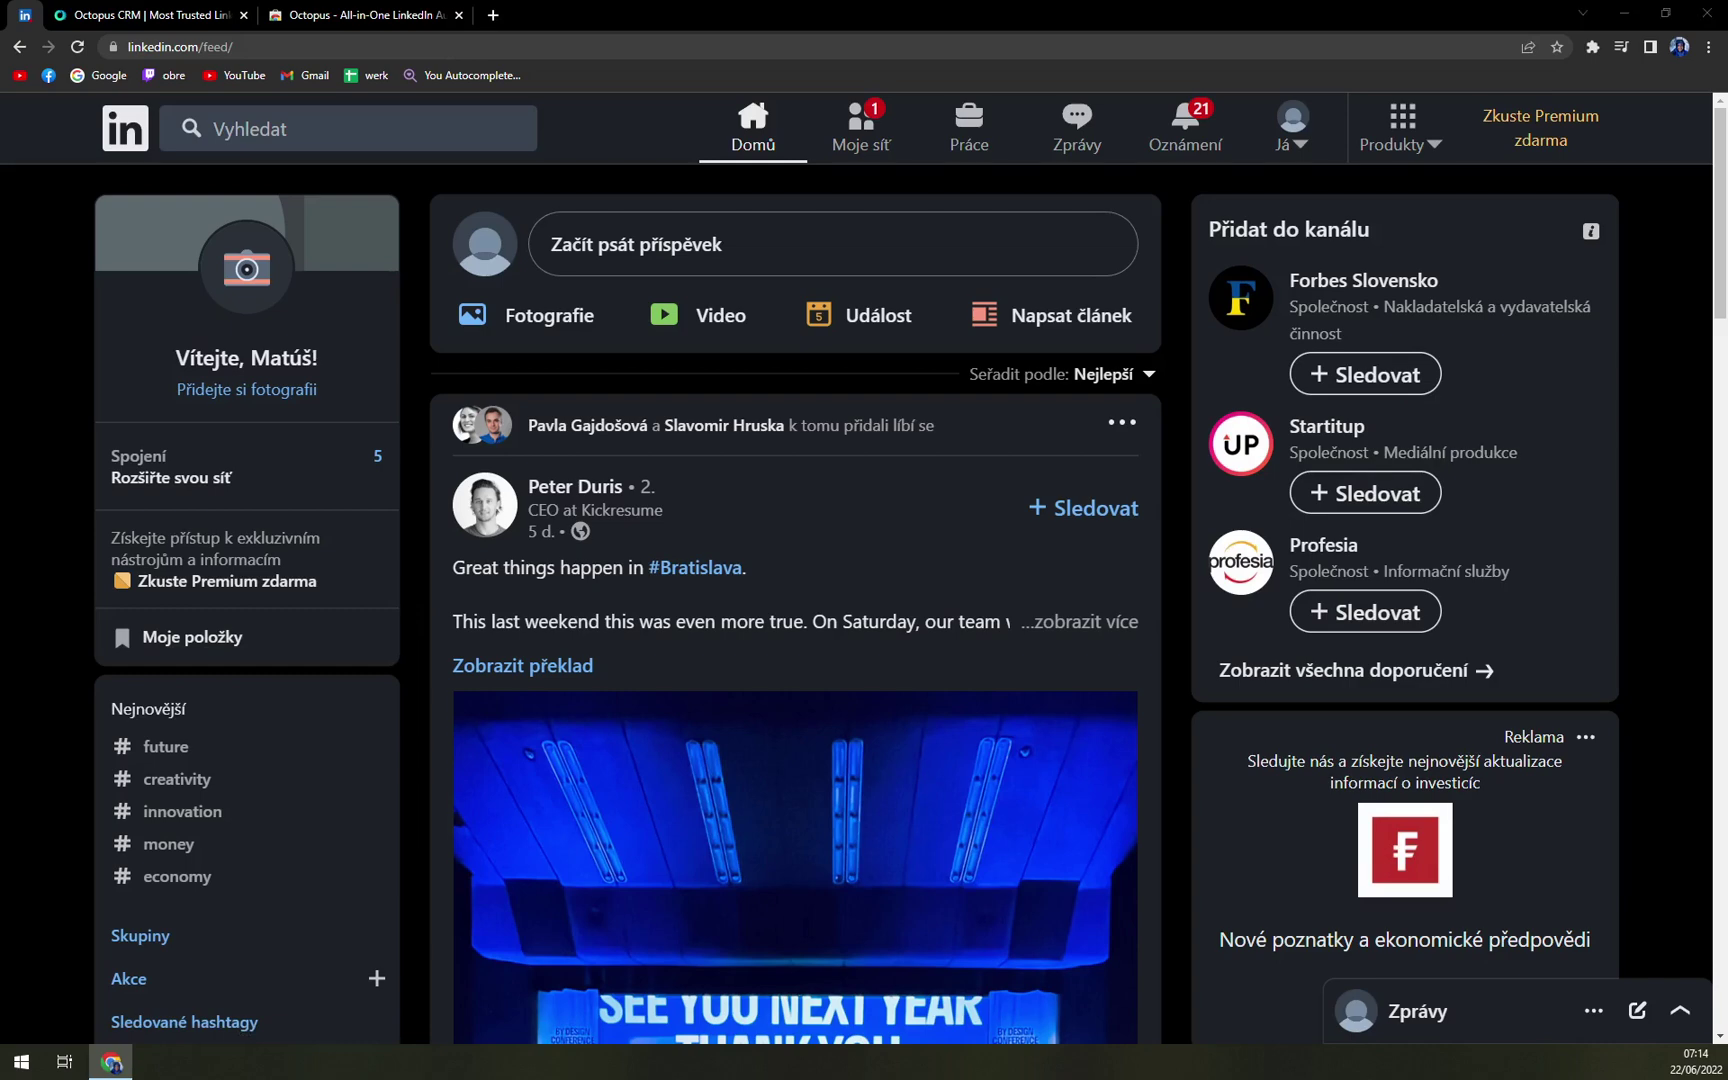
- Scroll the feed, then open and close Chrome's main menu
scroll(128, 634, down, 5)
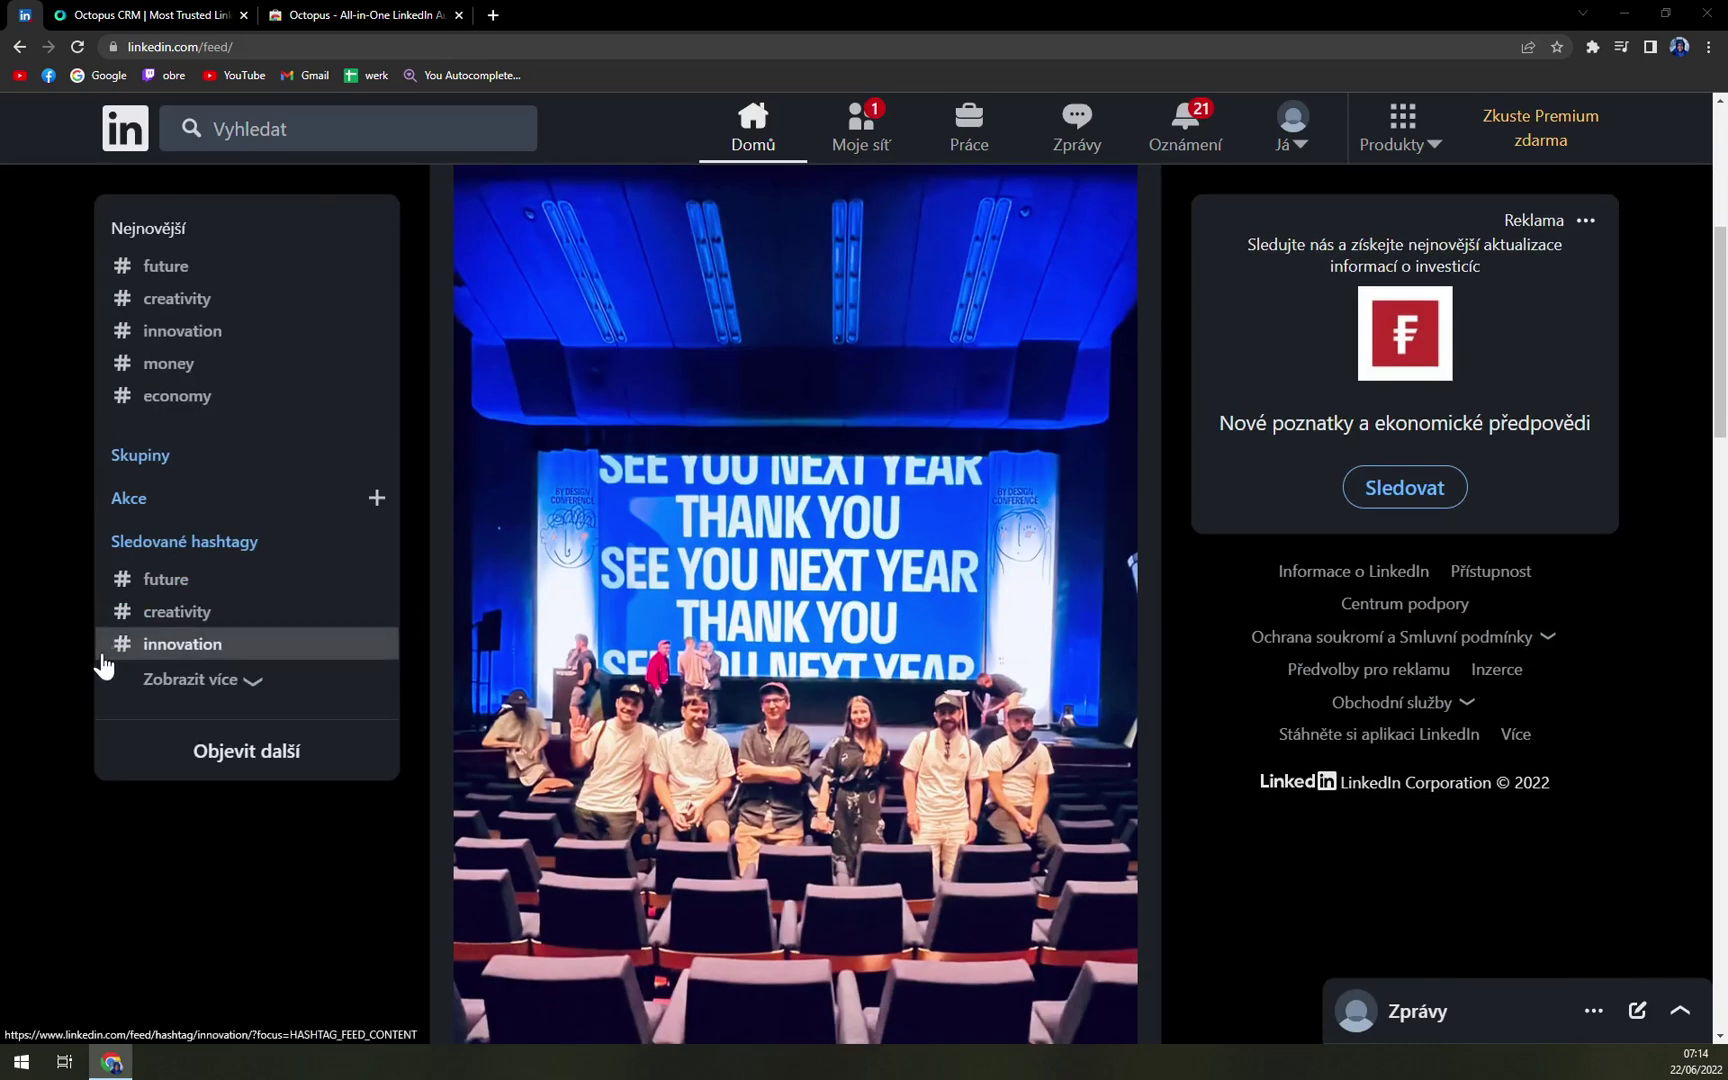
scroll(99, 655, up, 5)
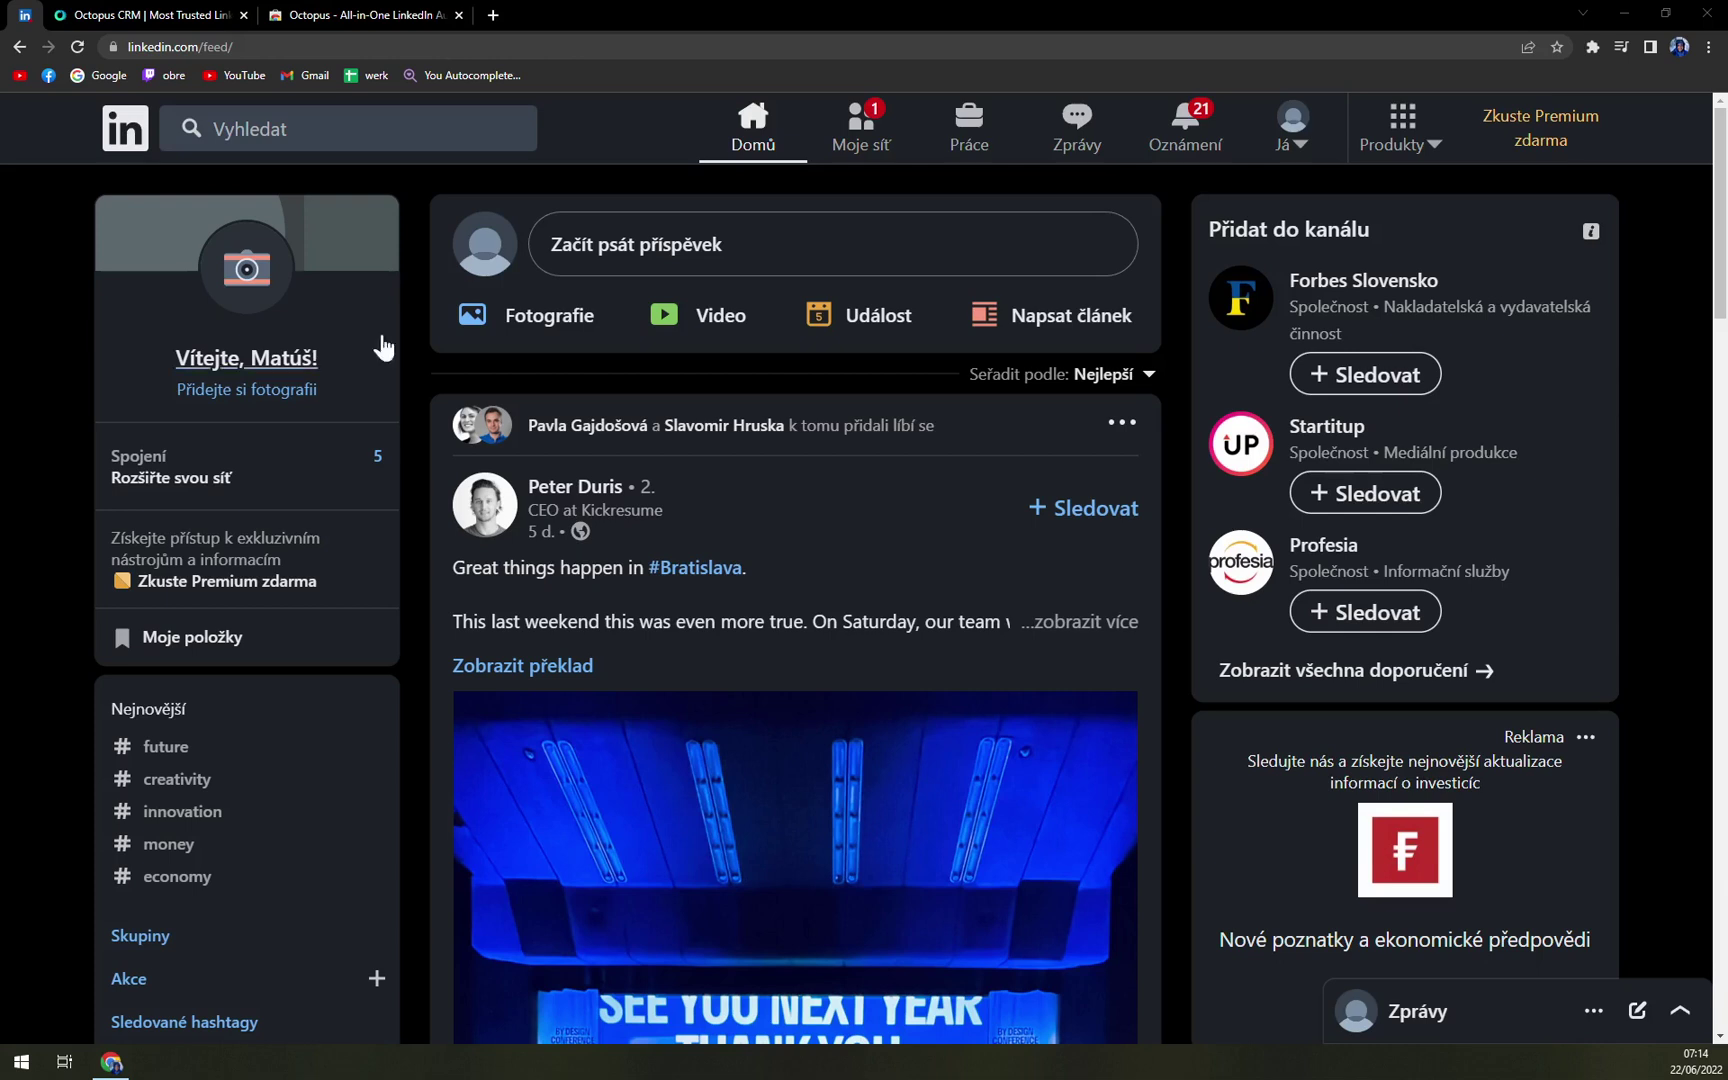
click(1709, 47)
click(1089, 73)
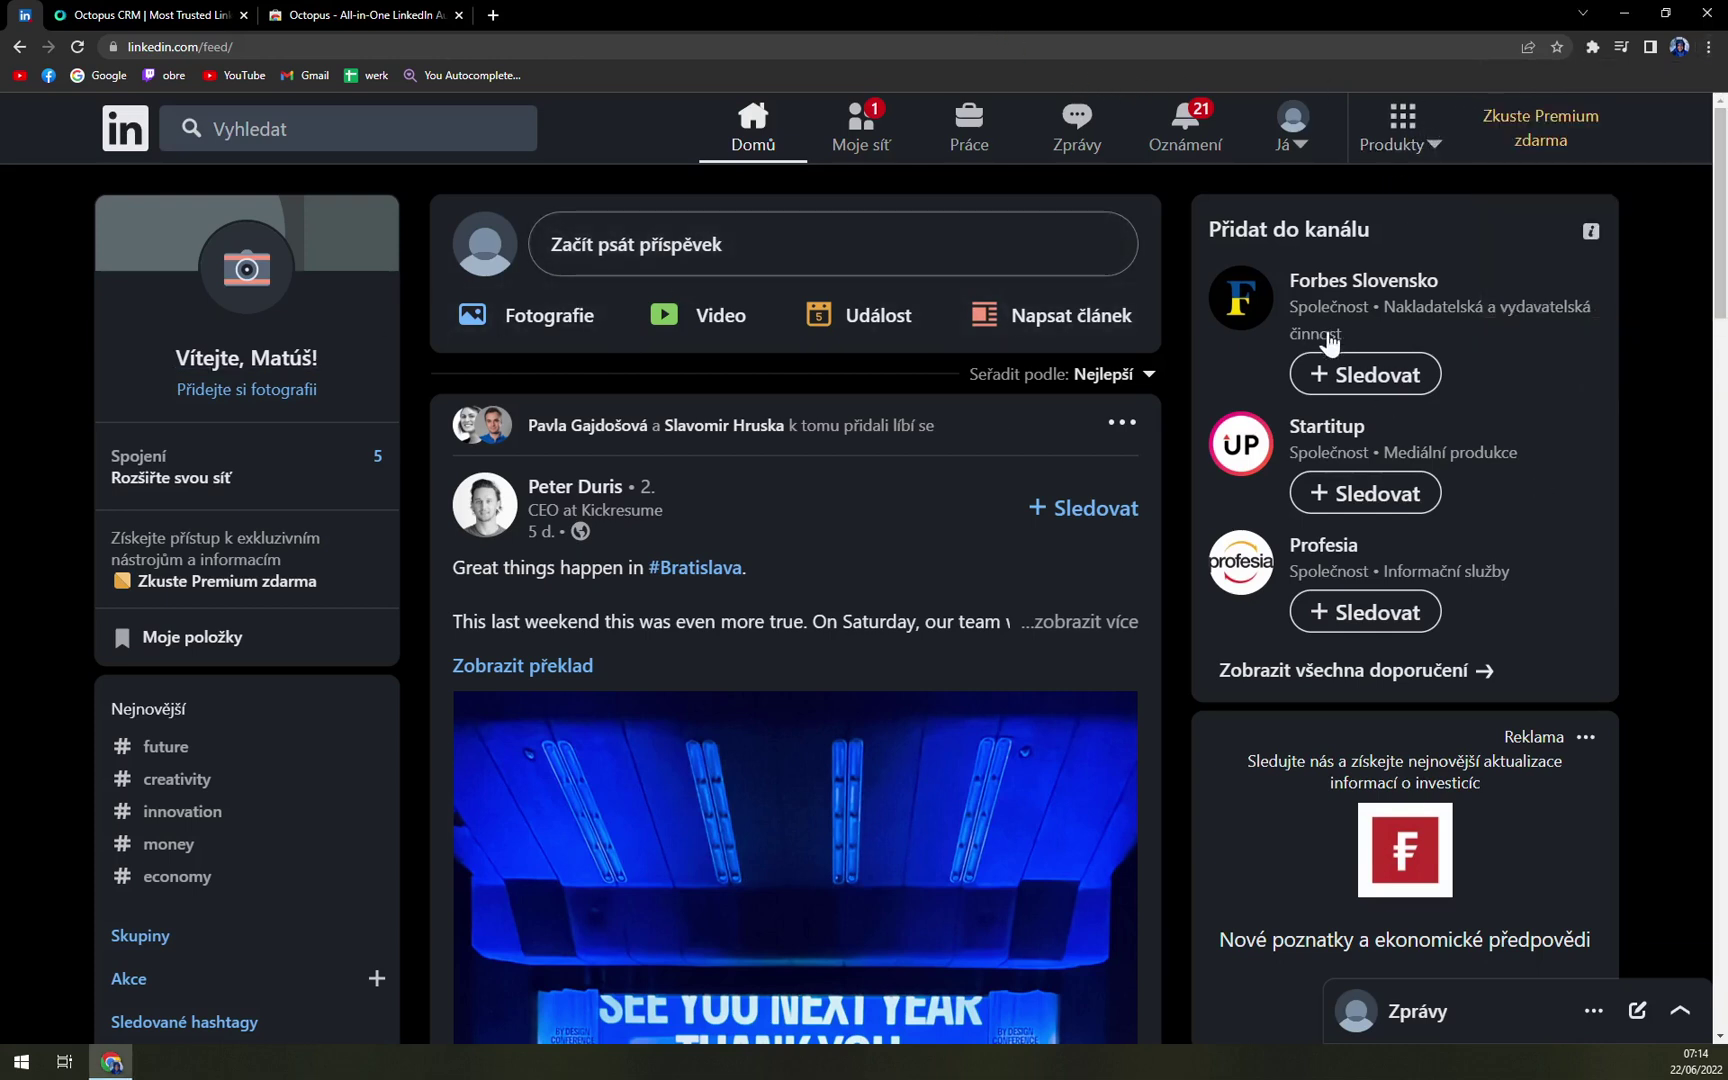
- Go to Settings > Extensions from Chrome's three-dot menu
click(1709, 47)
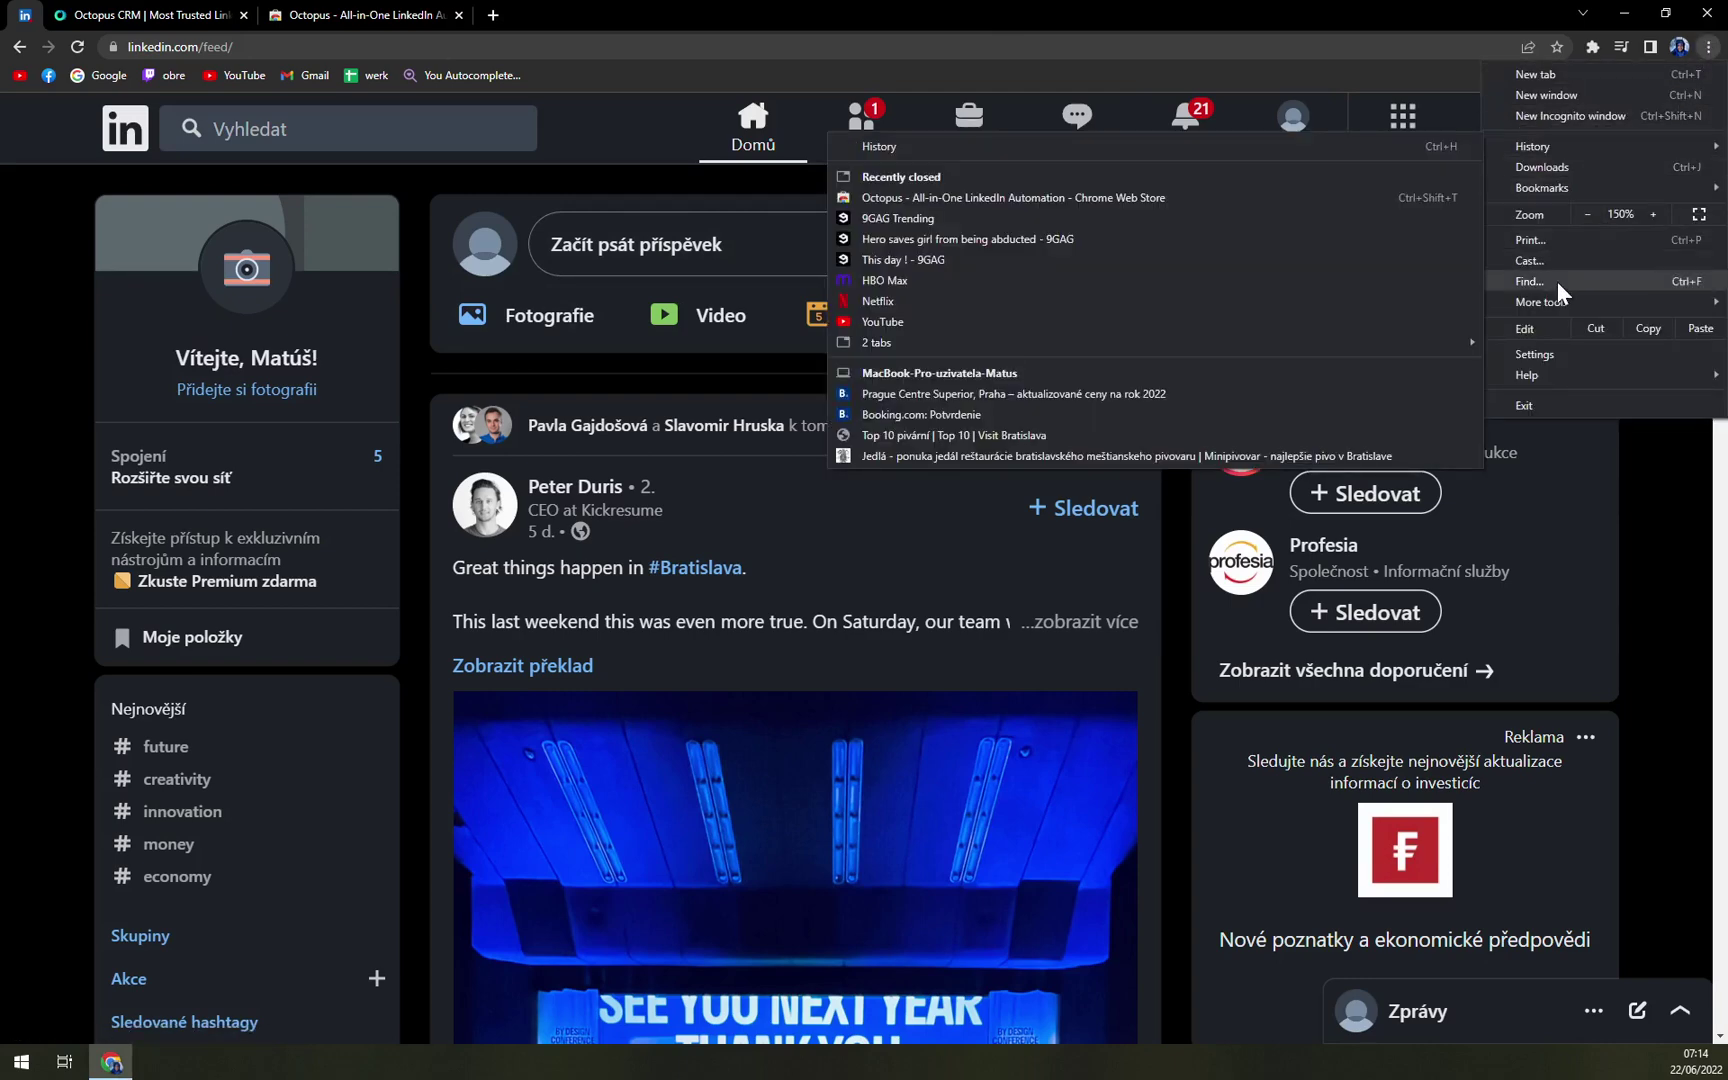
click(1535, 358)
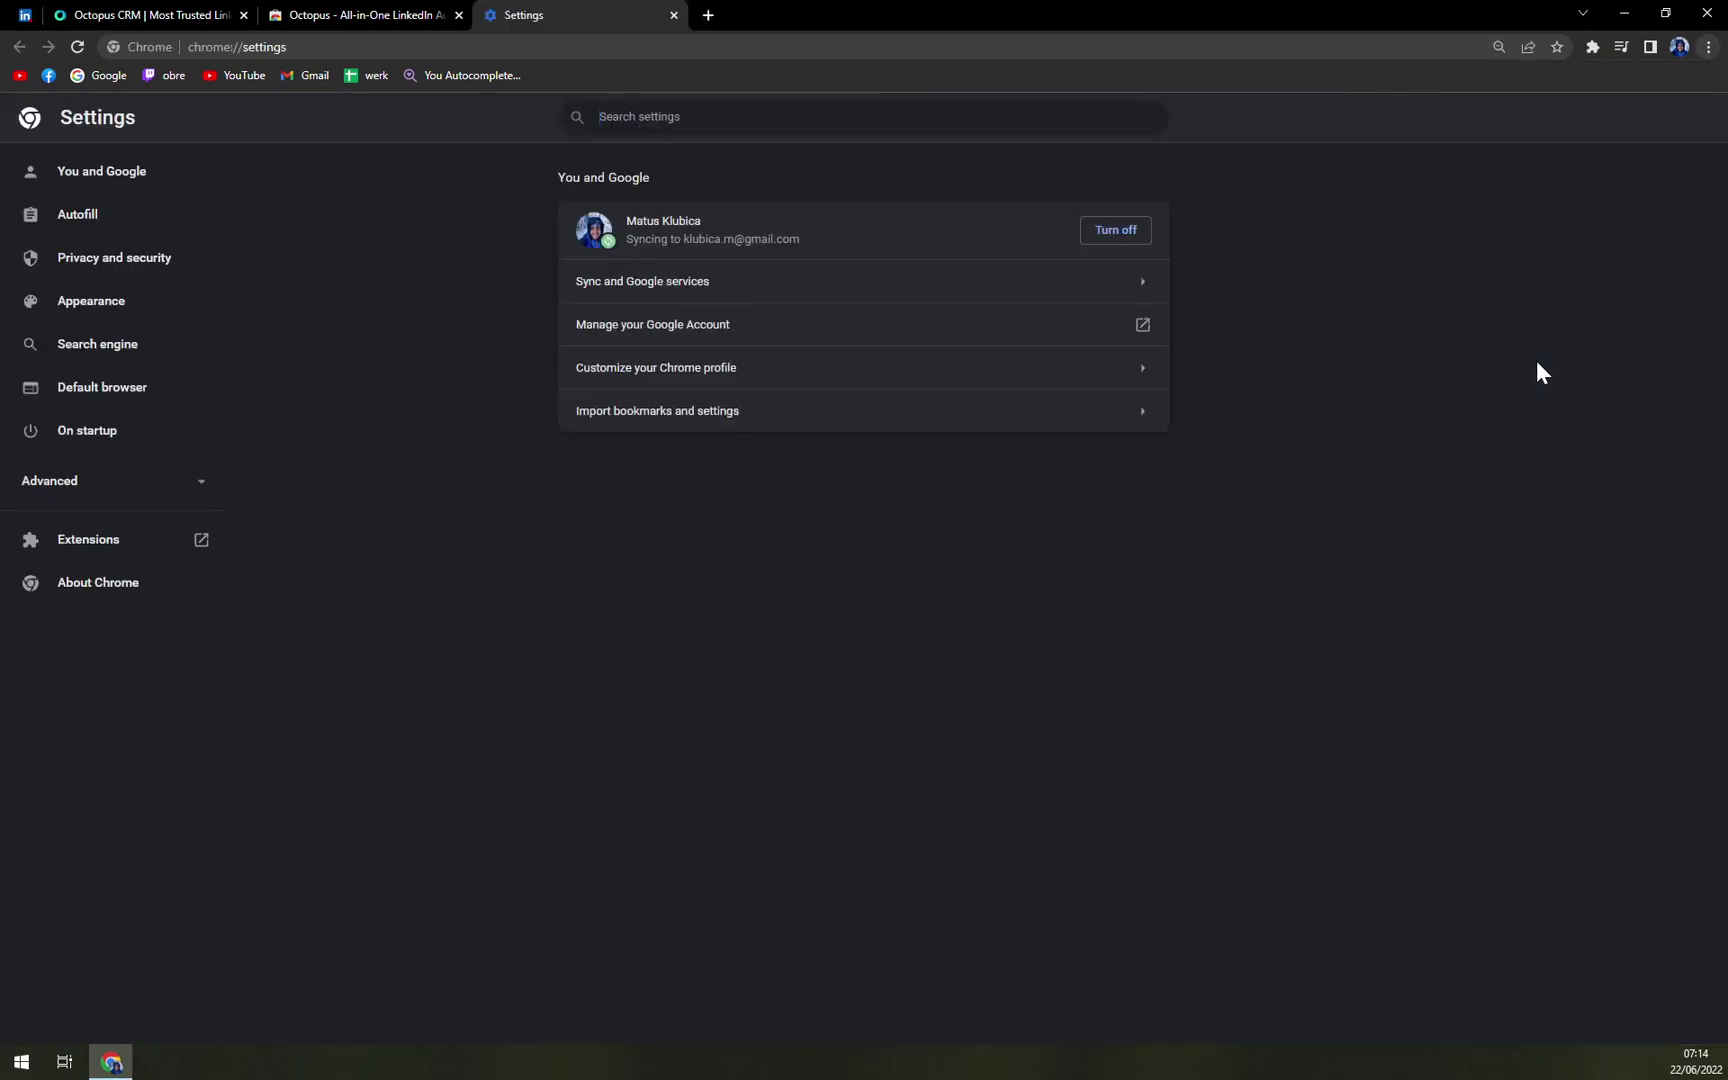
click(88, 561)
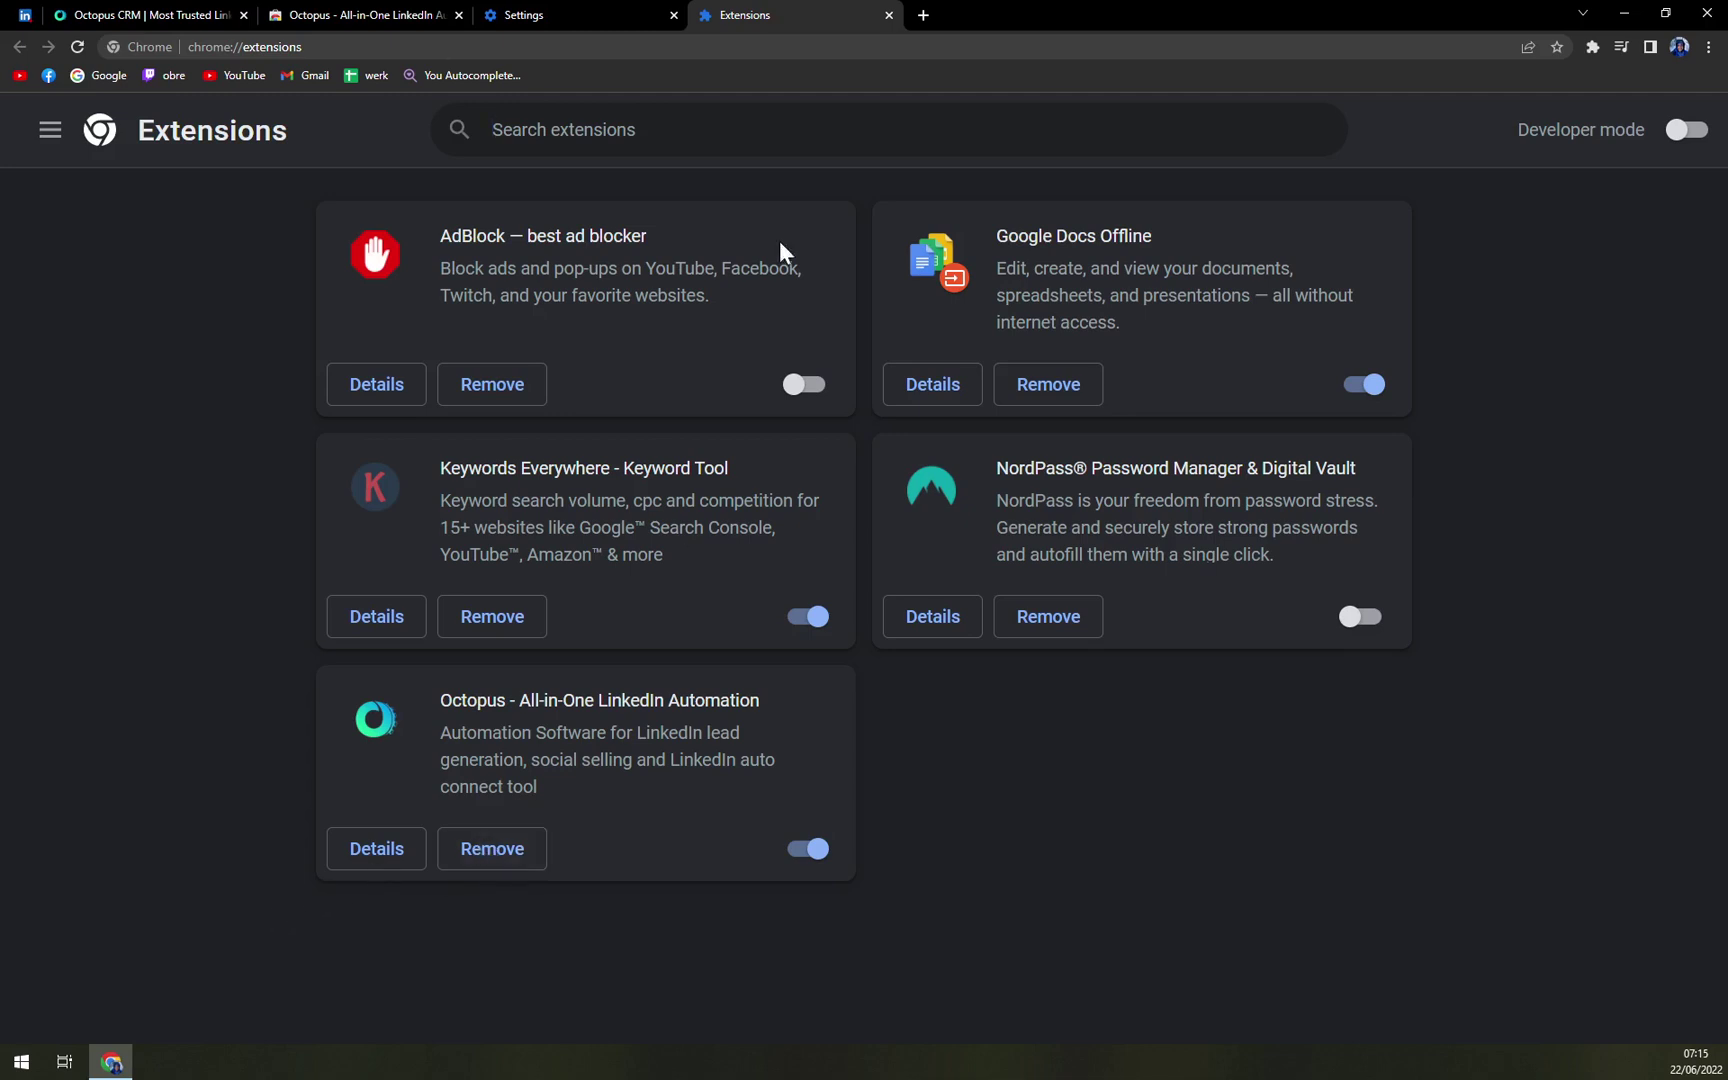
- Cycle through the Settings, Octopus Web Store and Octopus CRM website tabs
click(537, 14)
click(305, 14)
click(130, 14)
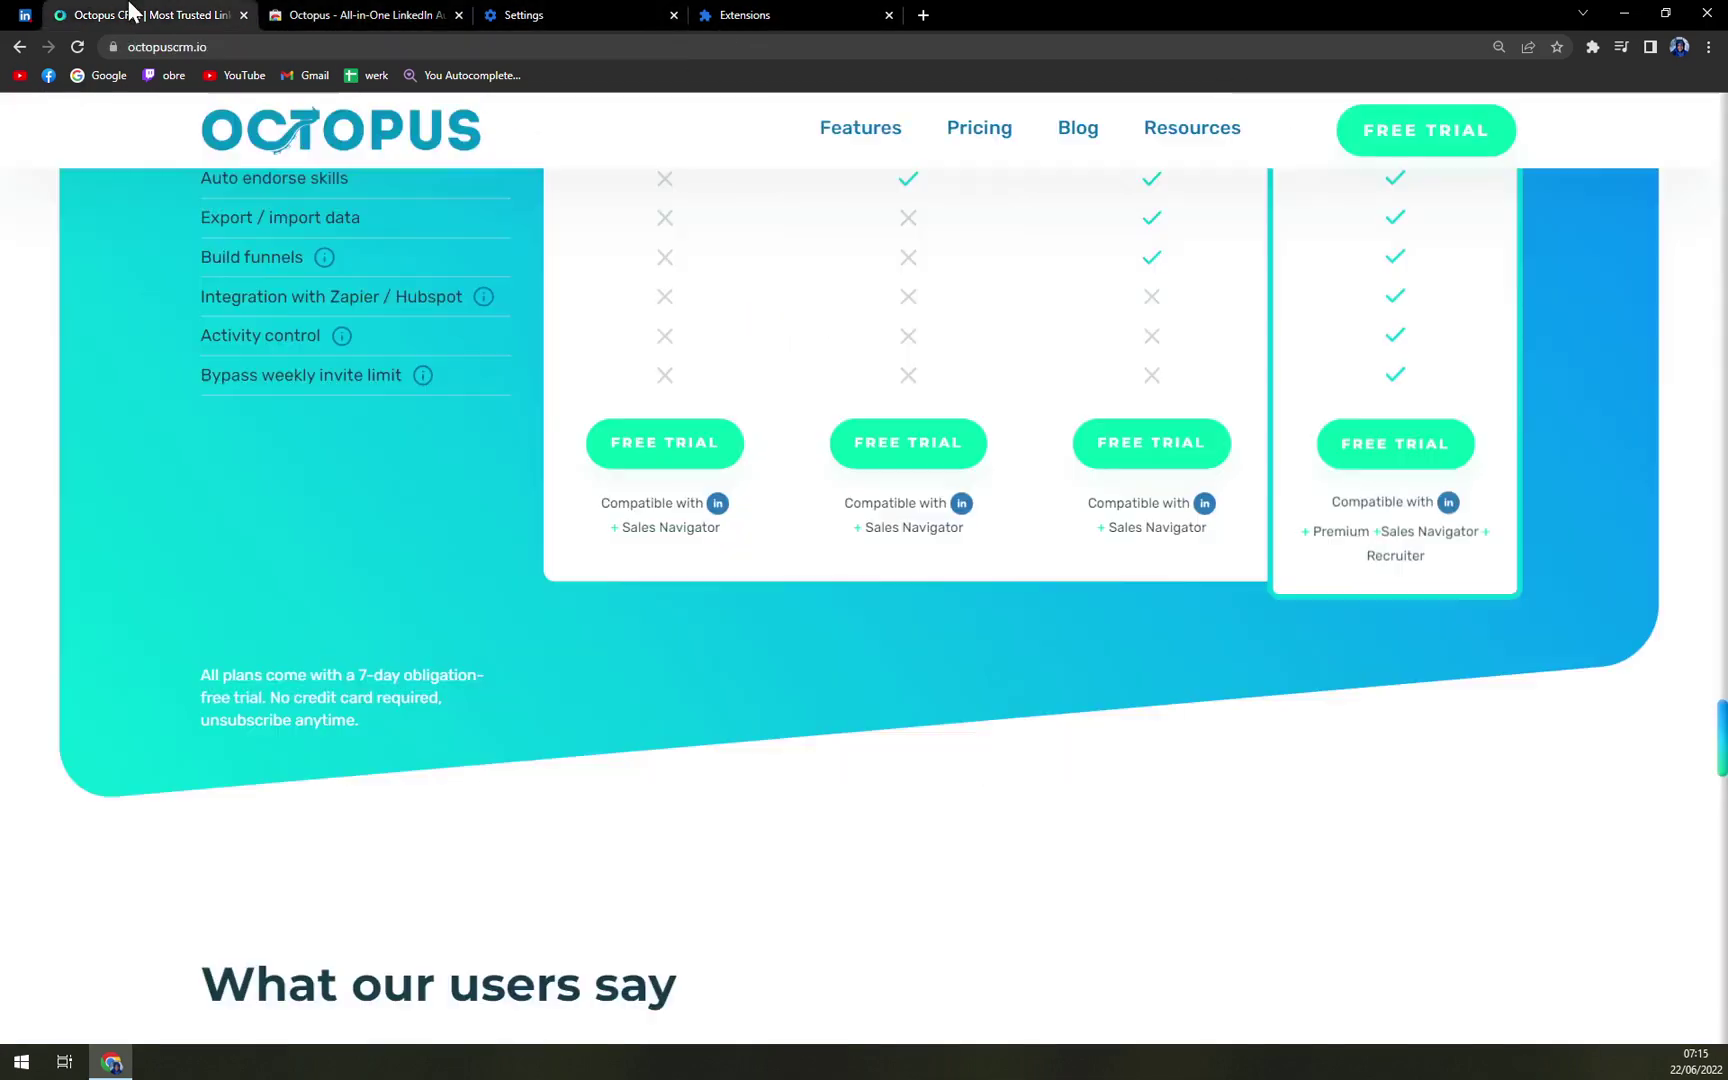
scroll(300, 406, up, 10)
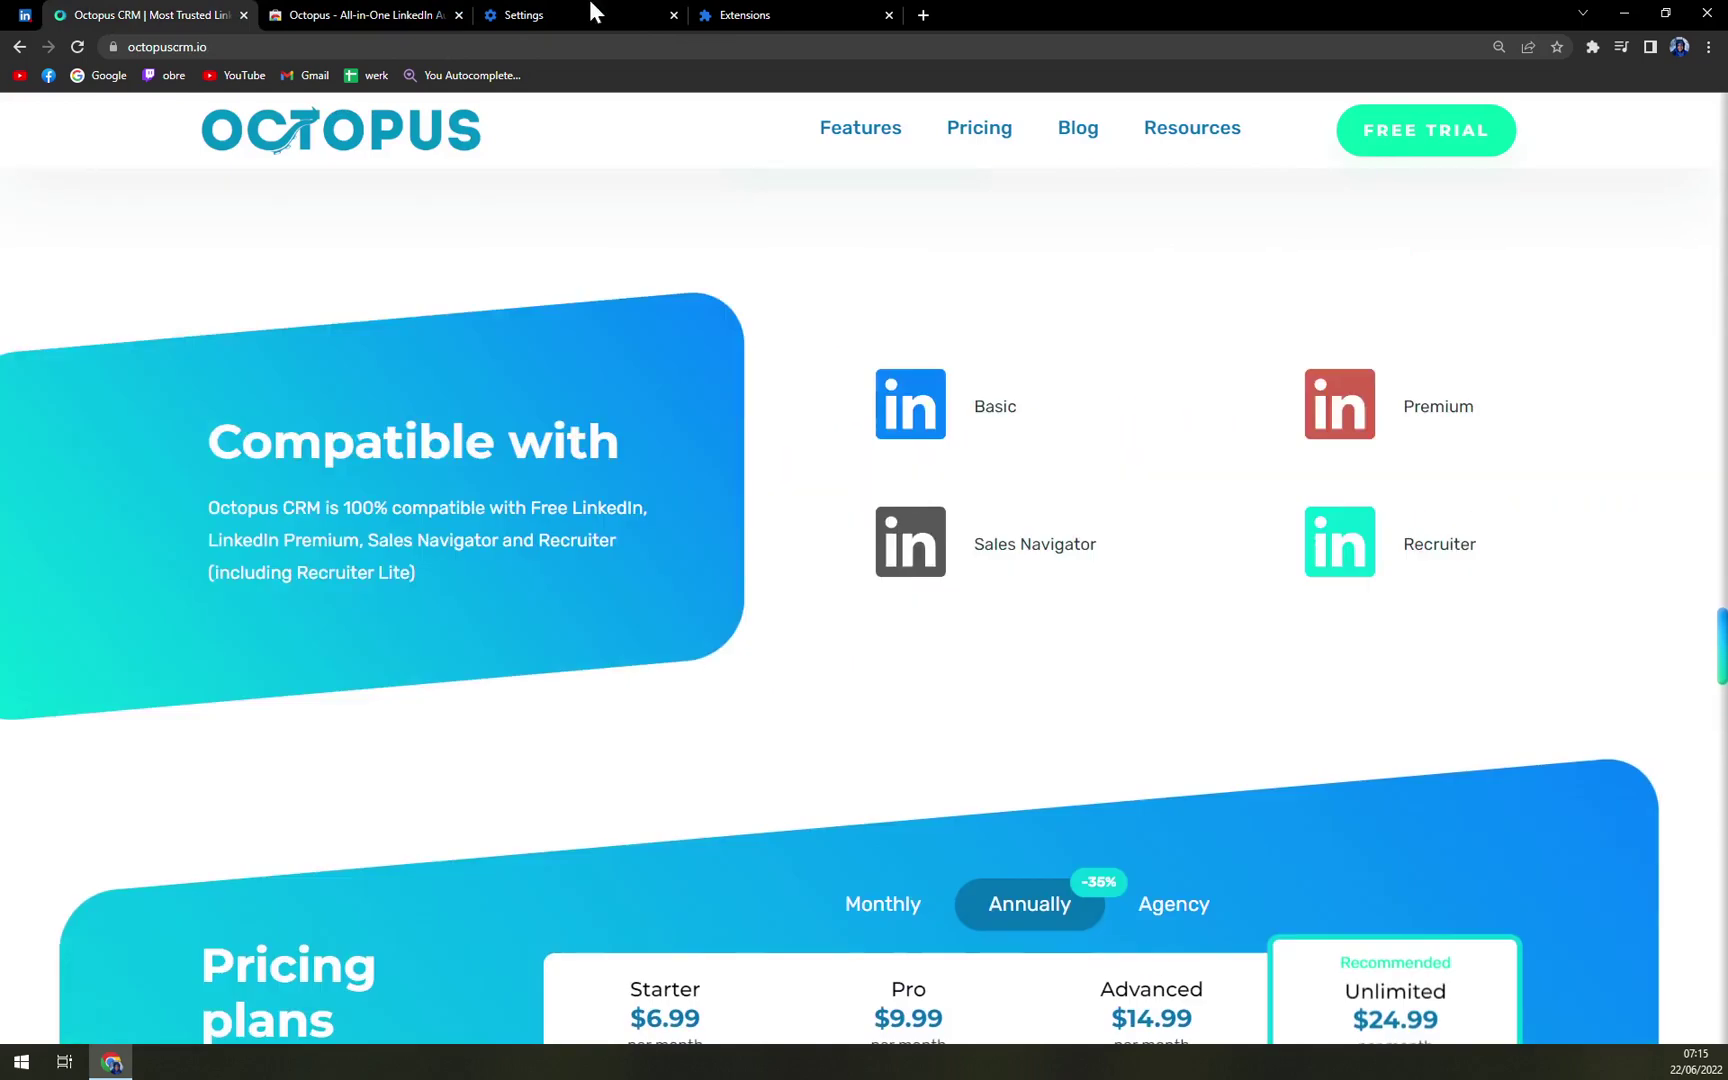
click(593, 14)
click(365, 14)
click(550, 14)
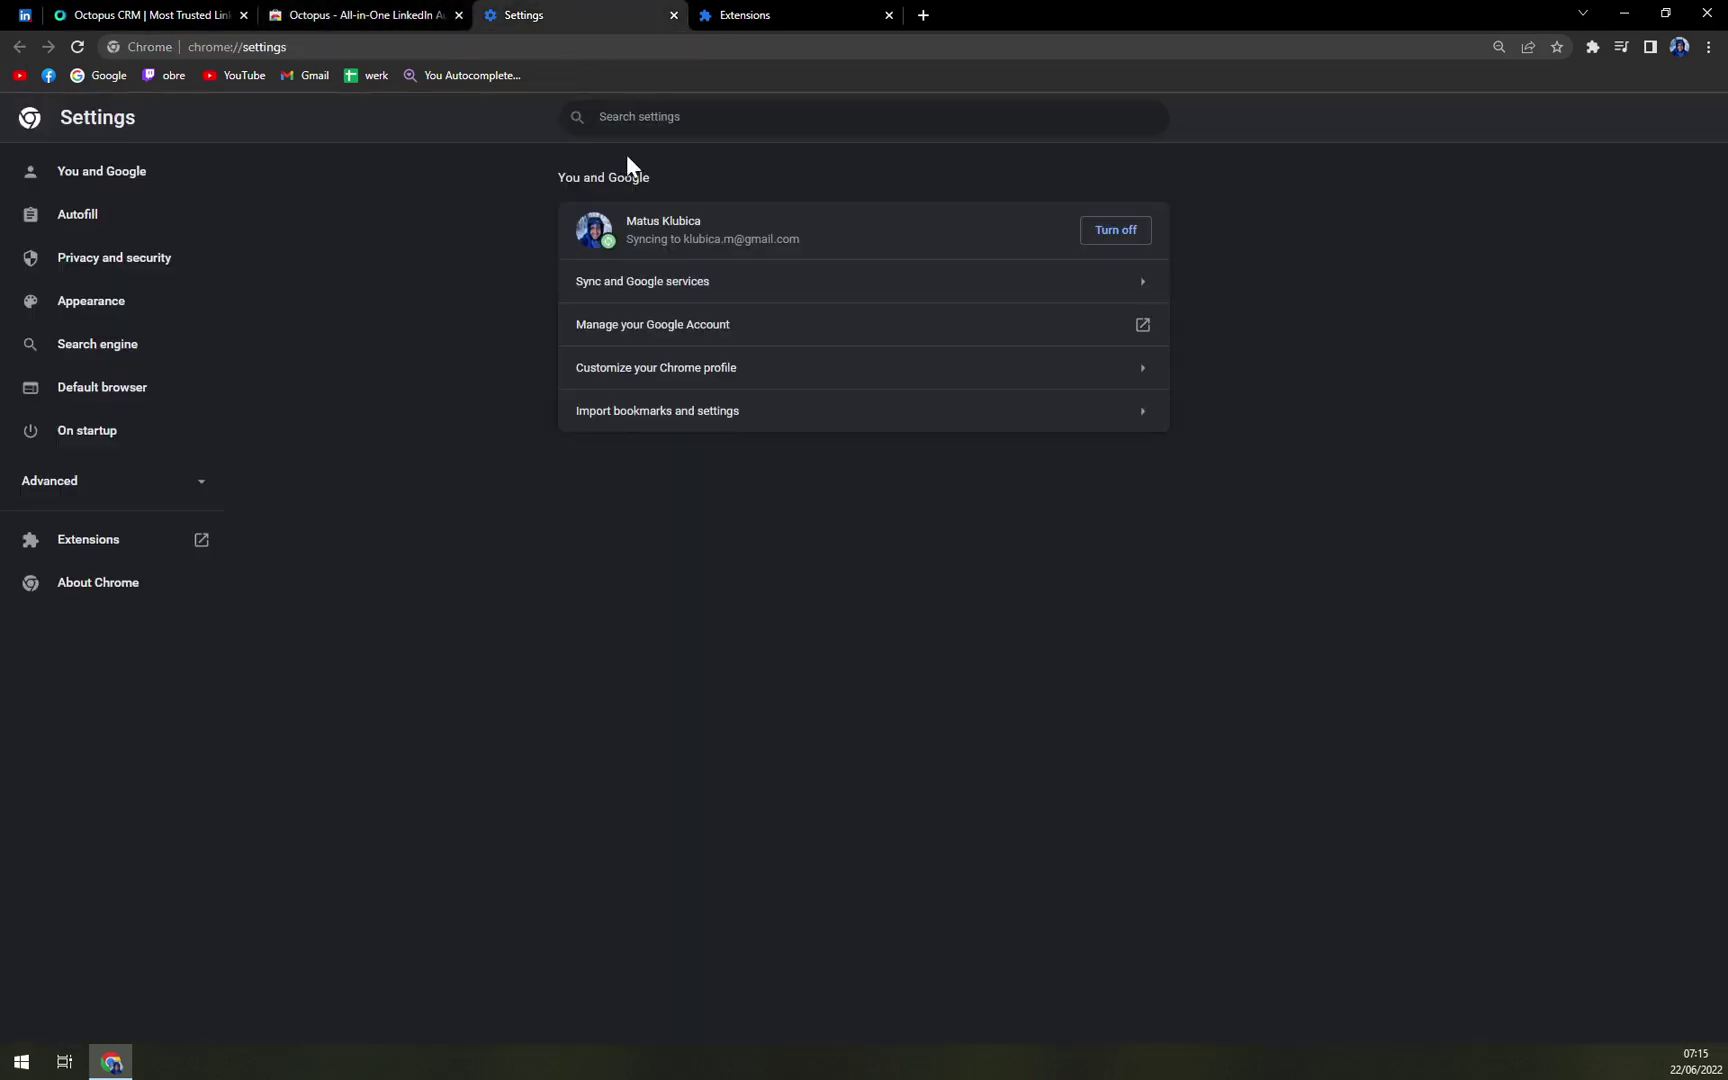
click(420, 14)
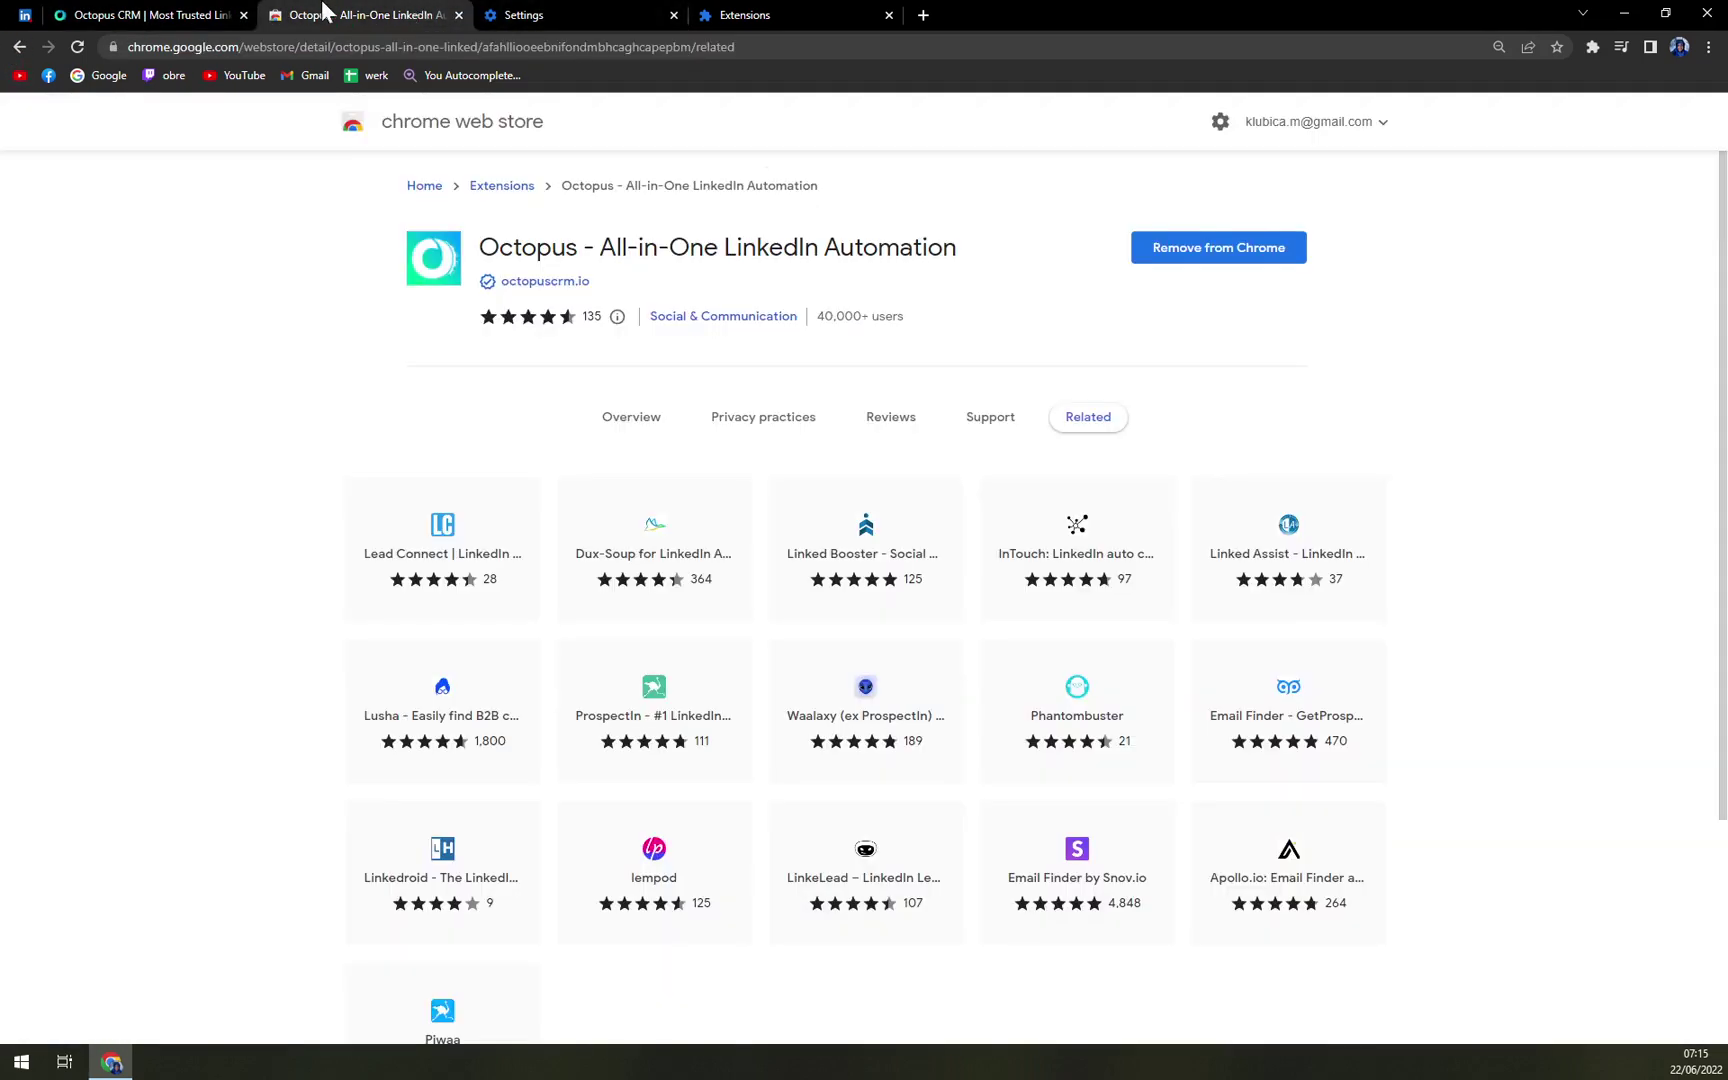
click(143, 14)
- Browse LinkedIn's feed and discover-more page, return to Home, then go to the Extensions tab
click(24, 16)
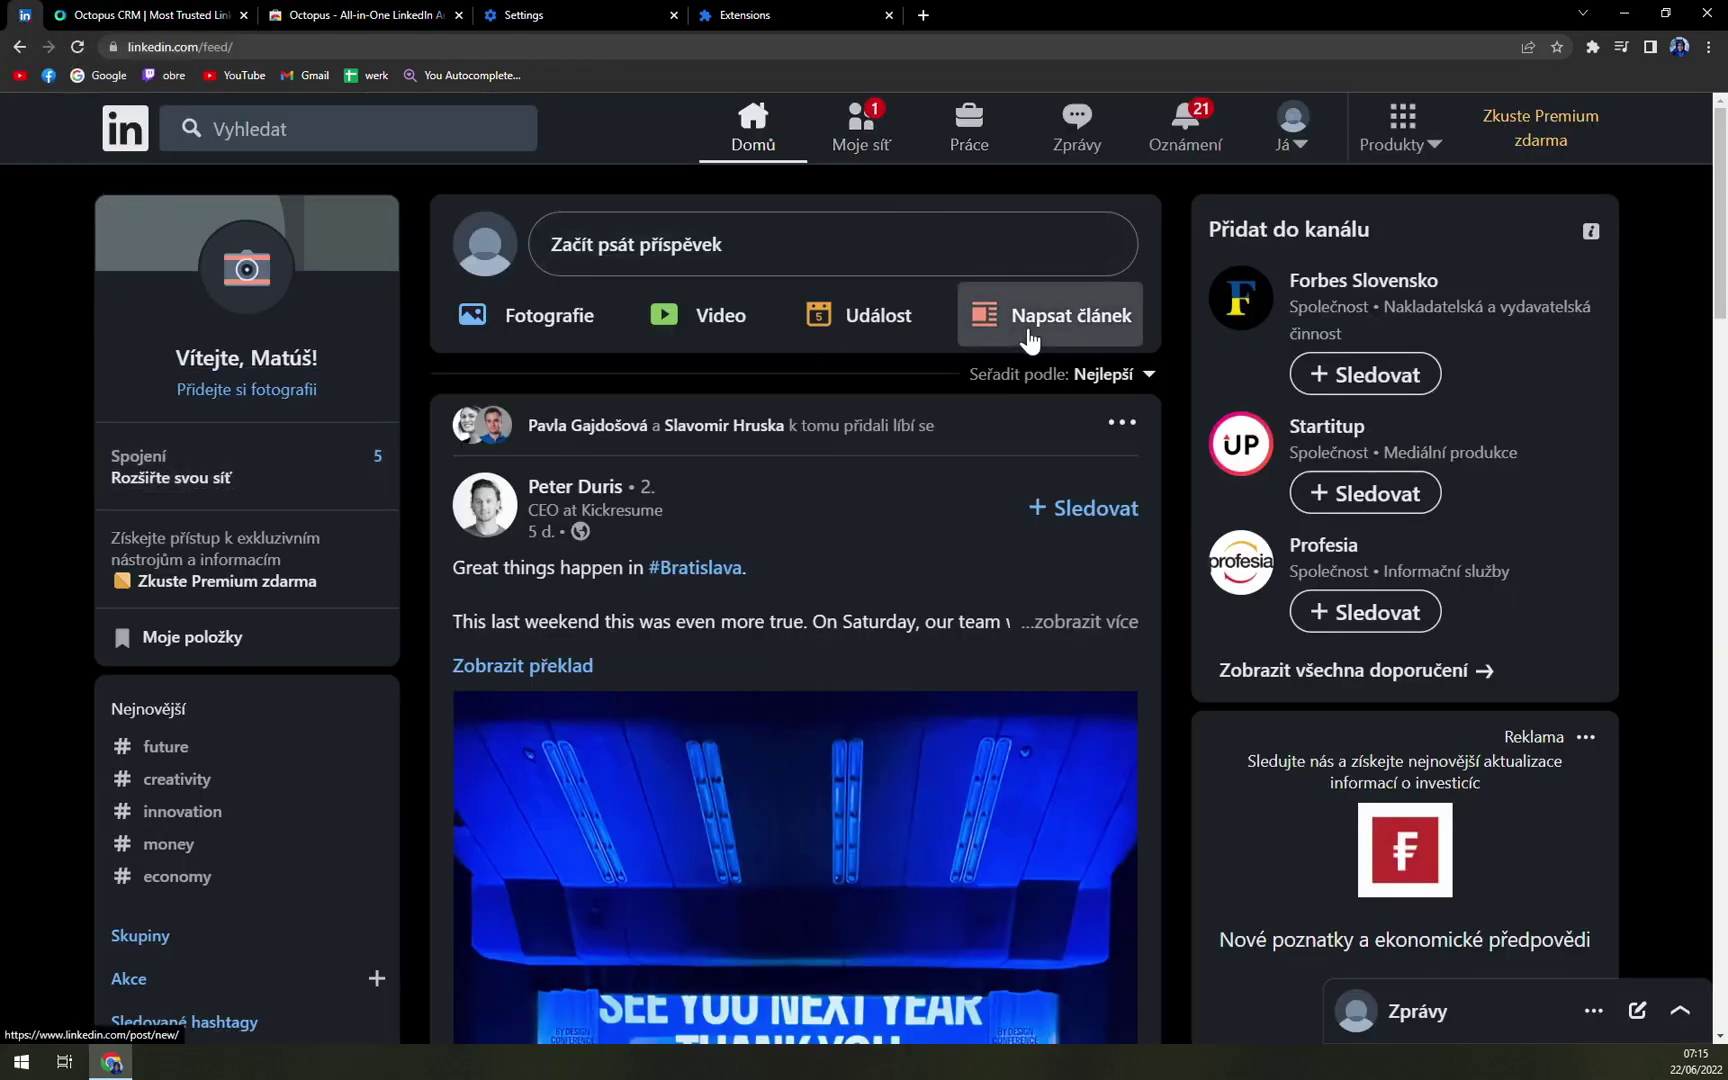
scroll(950, 658, down, 5)
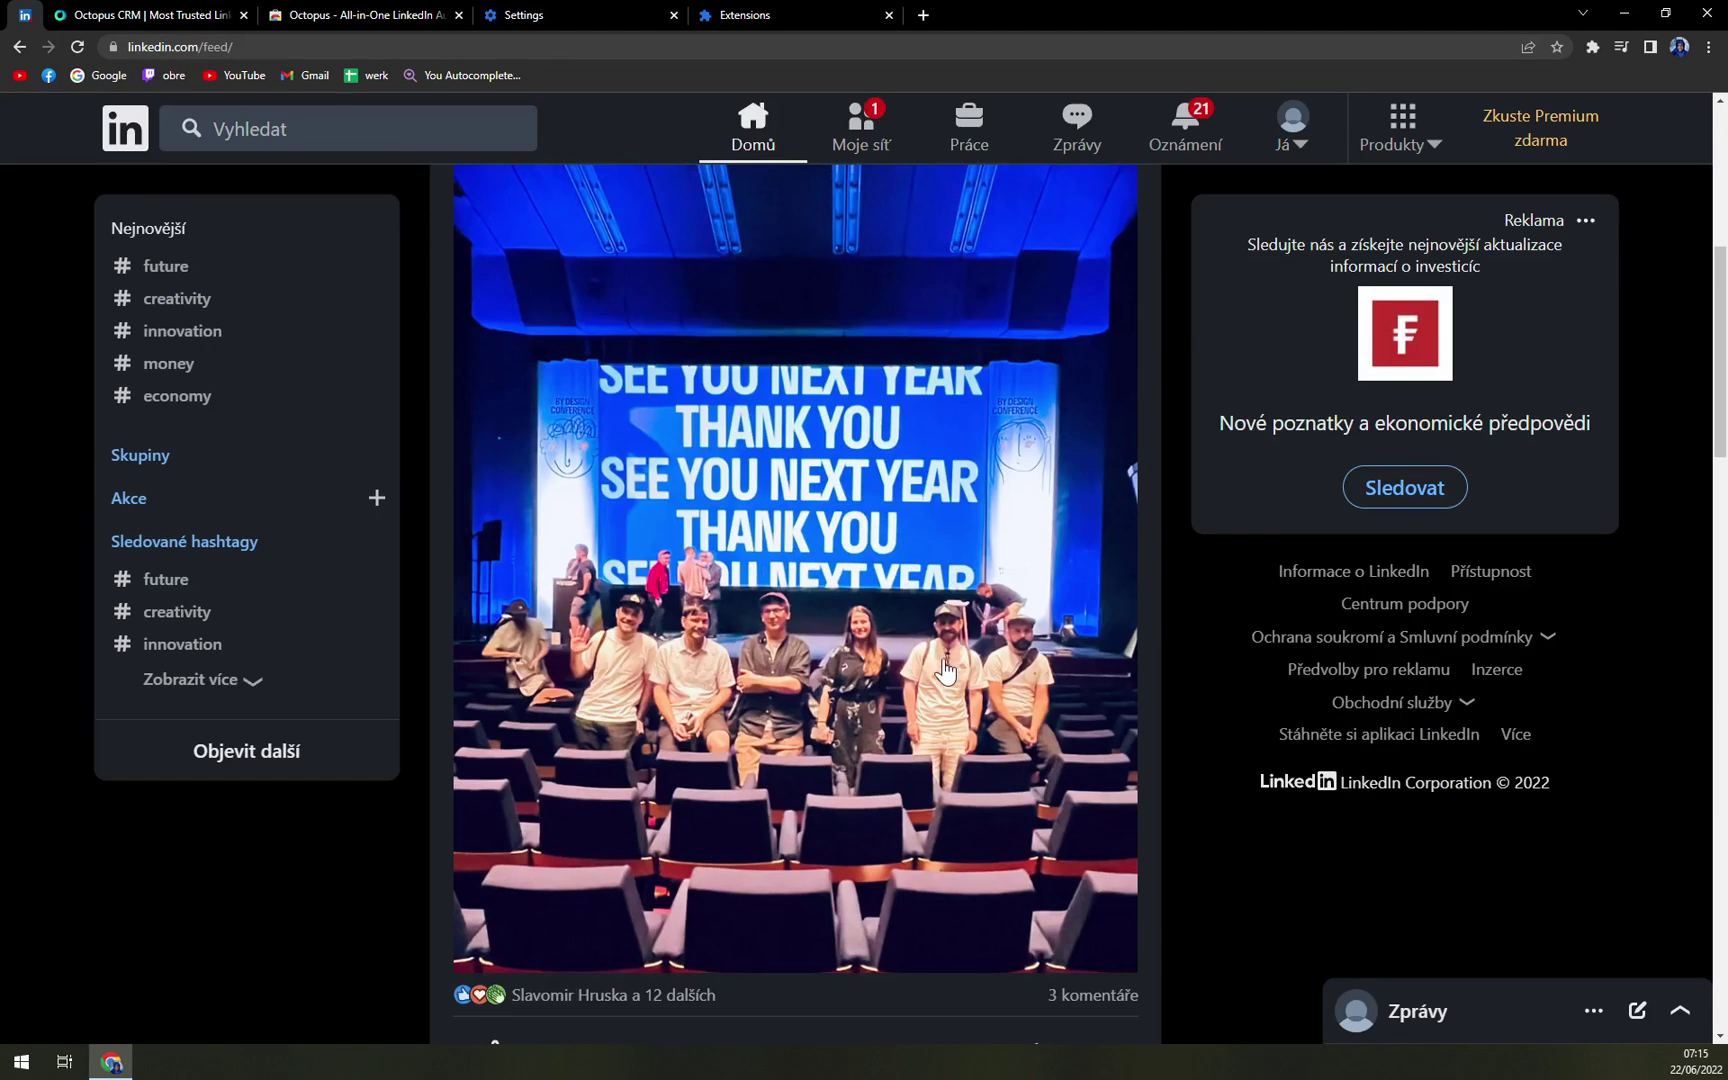
click(235, 765)
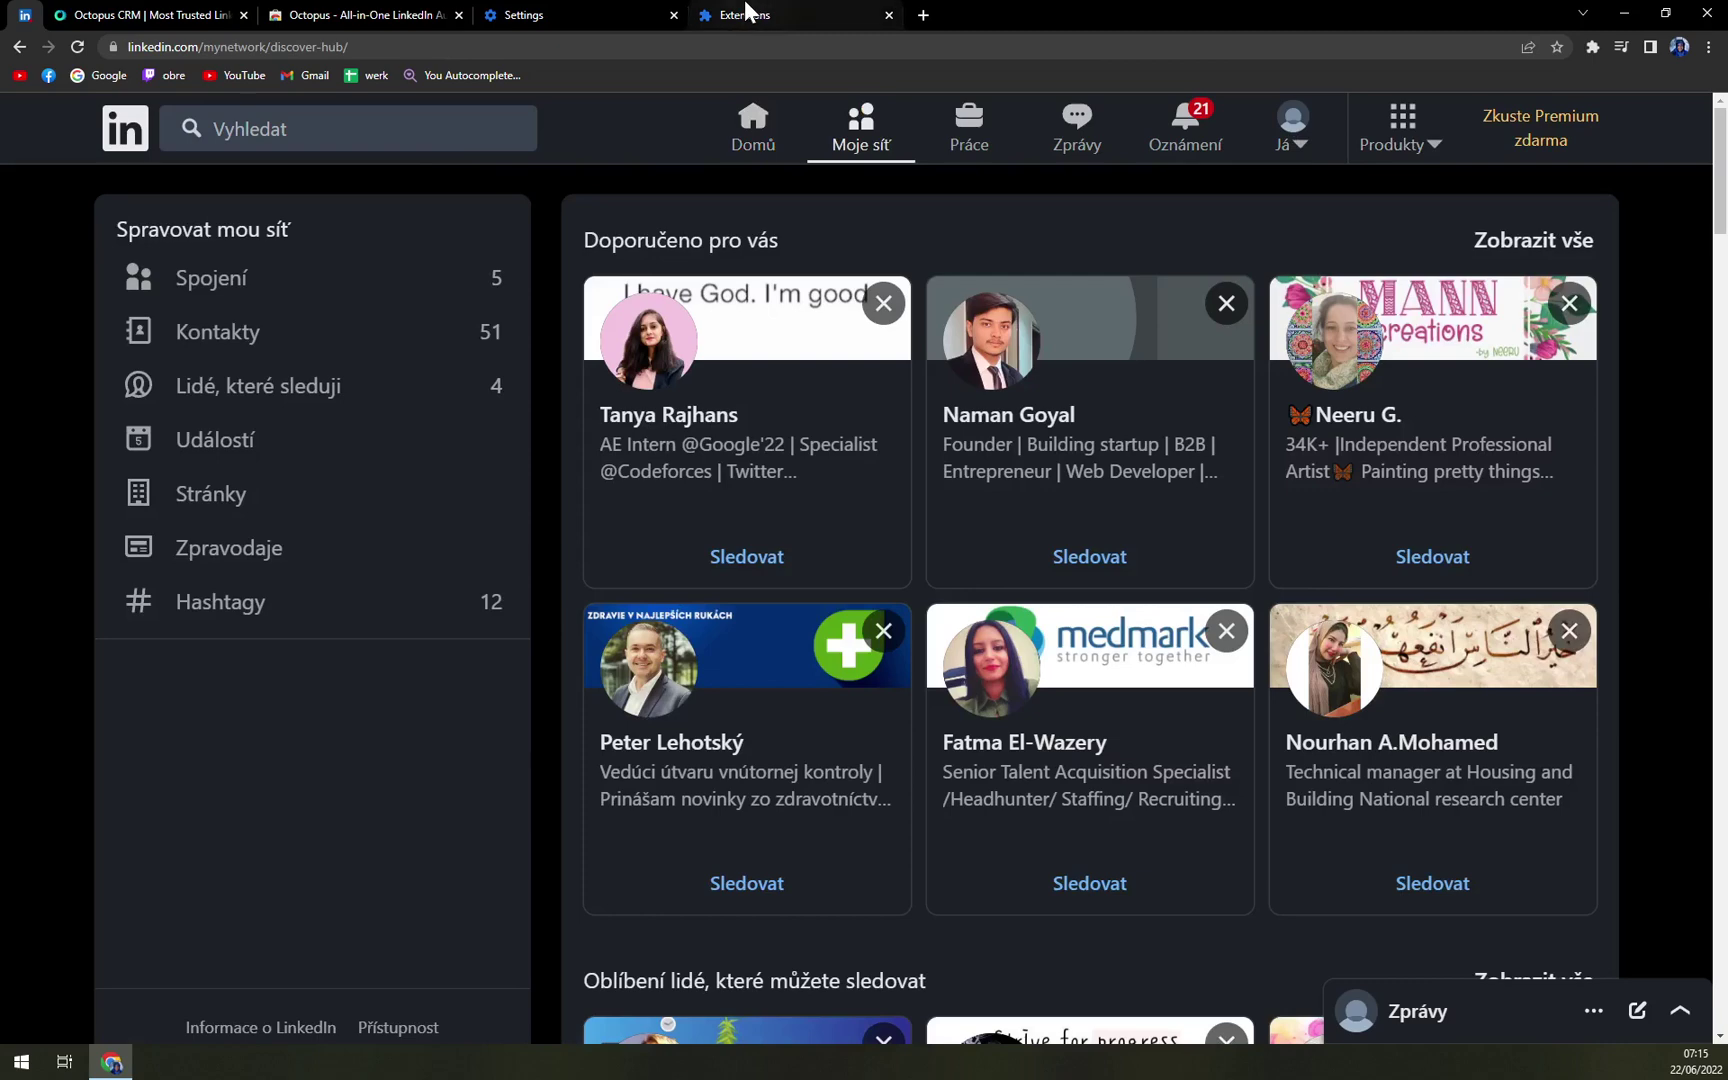
click(750, 14)
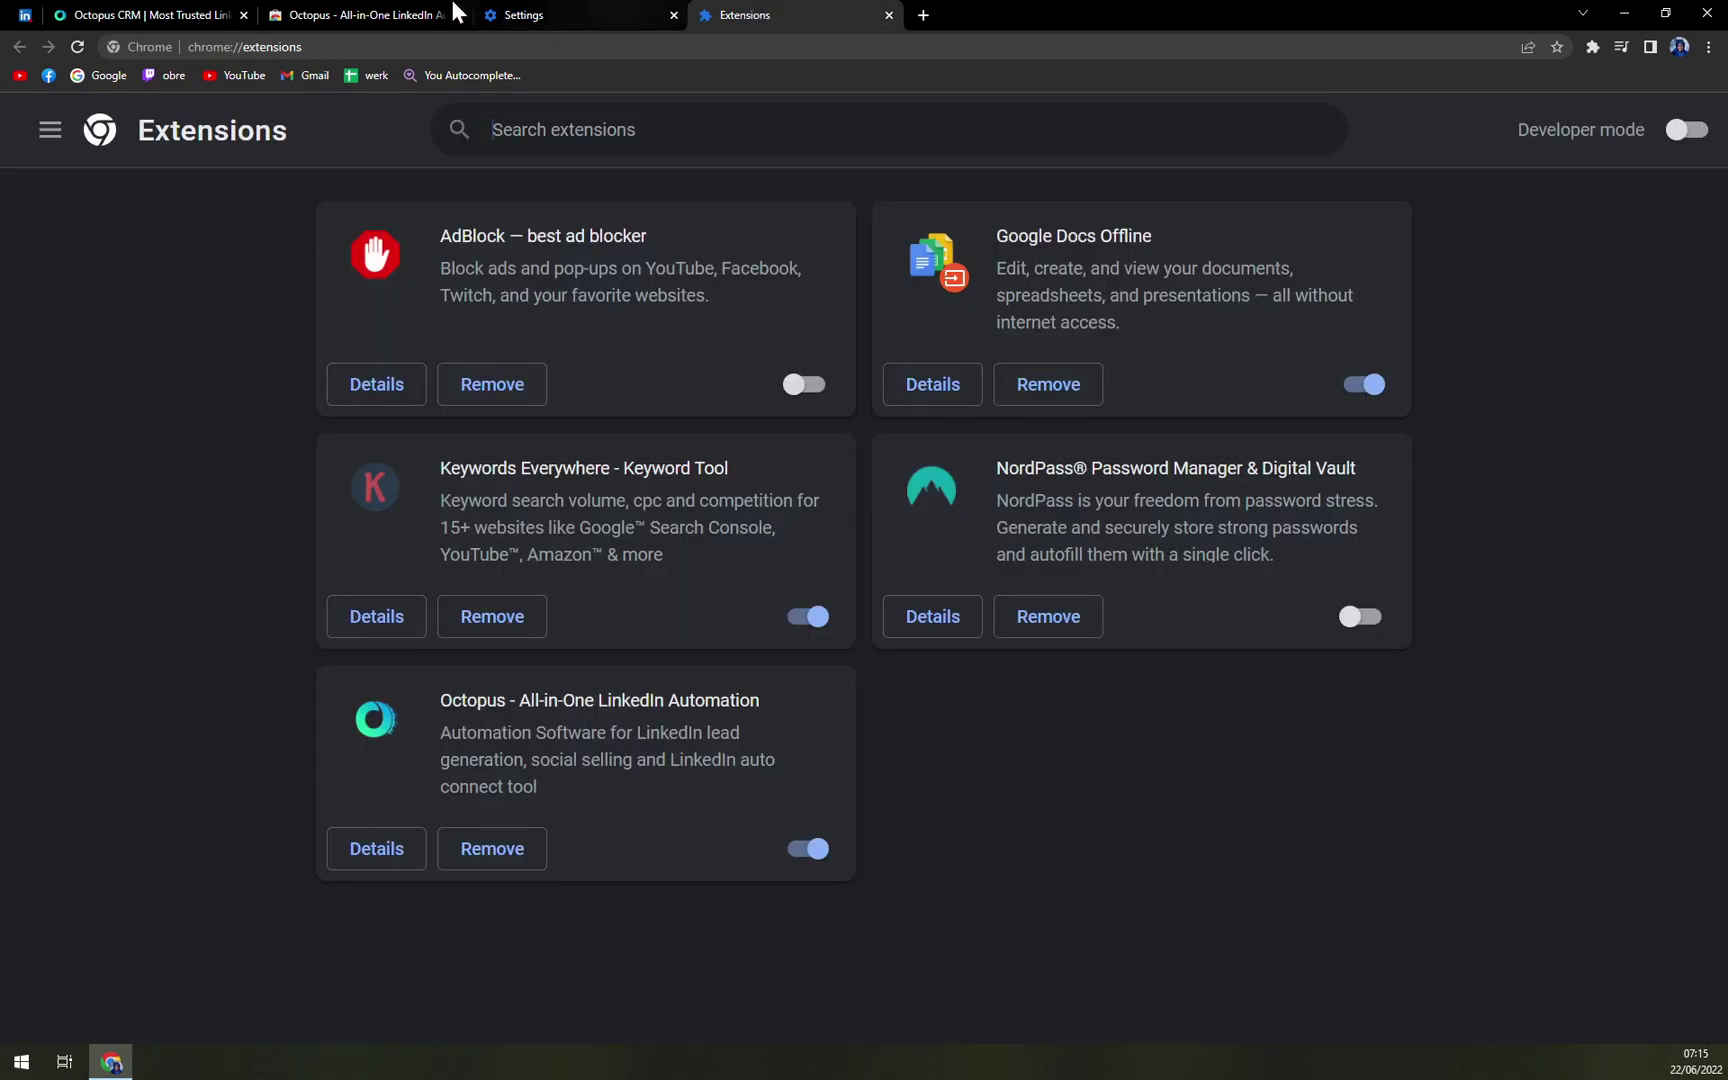
click(22, 15)
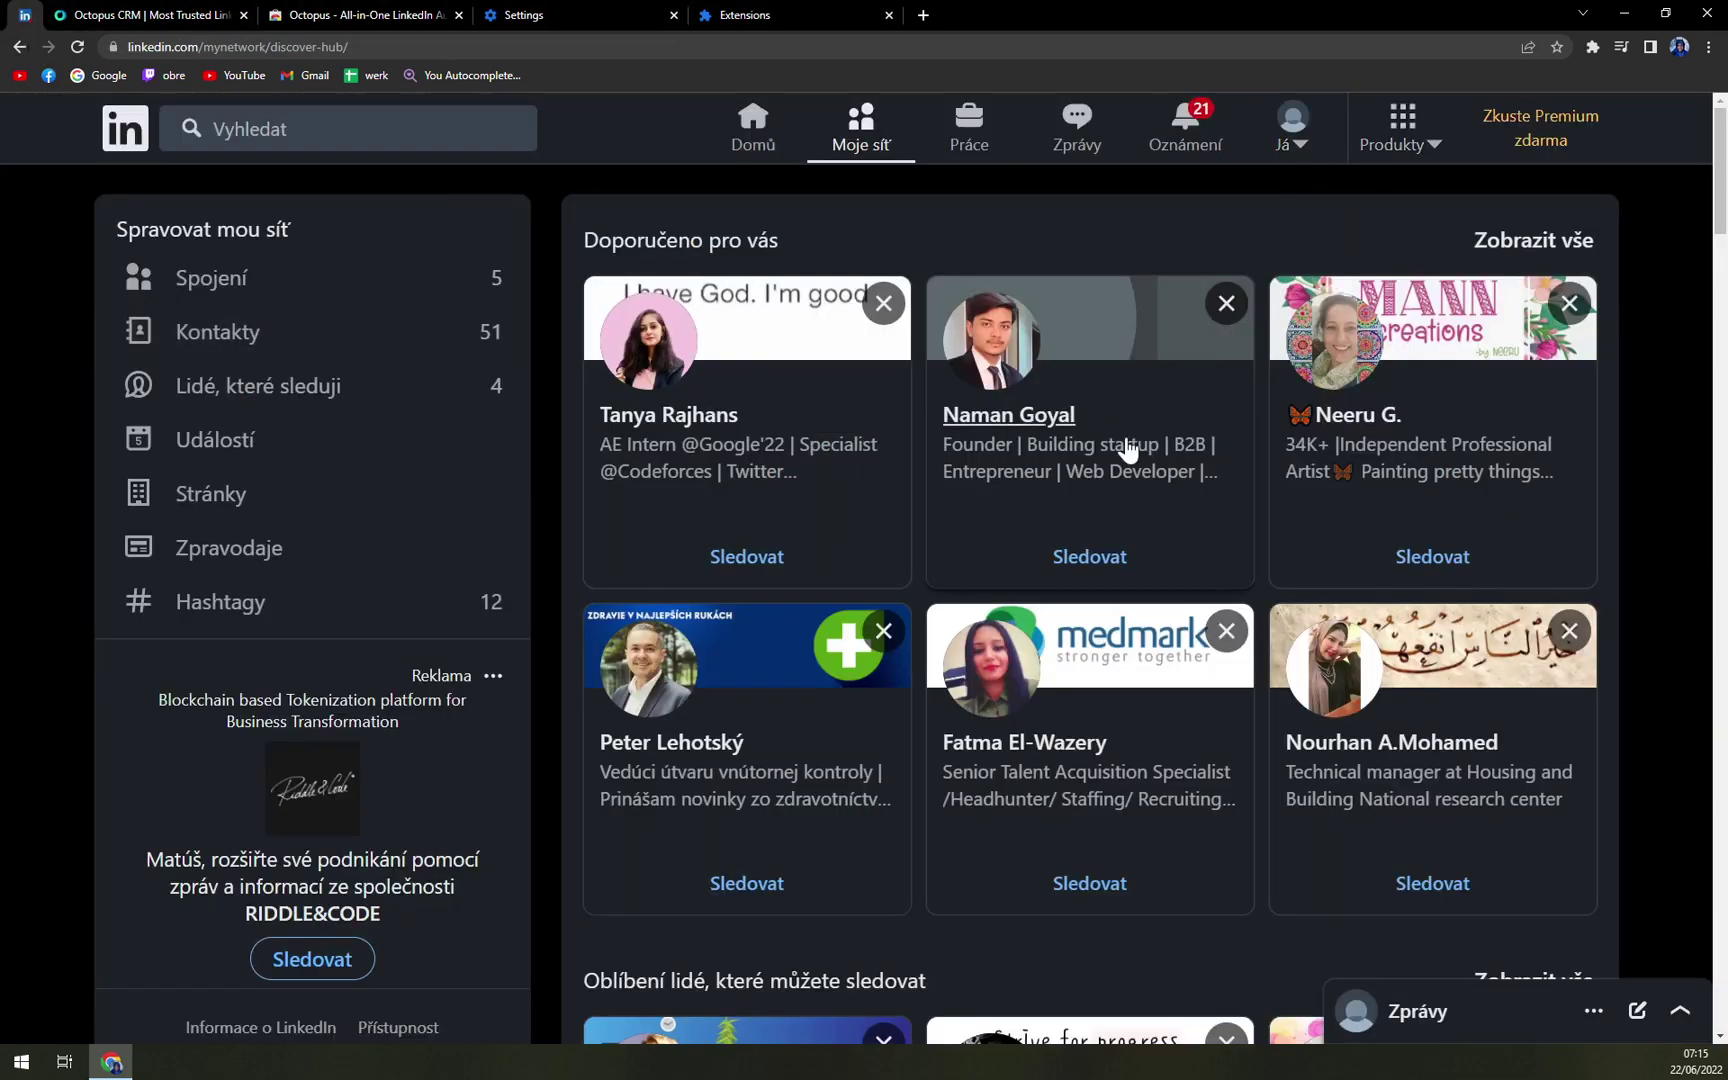
click(118, 140)
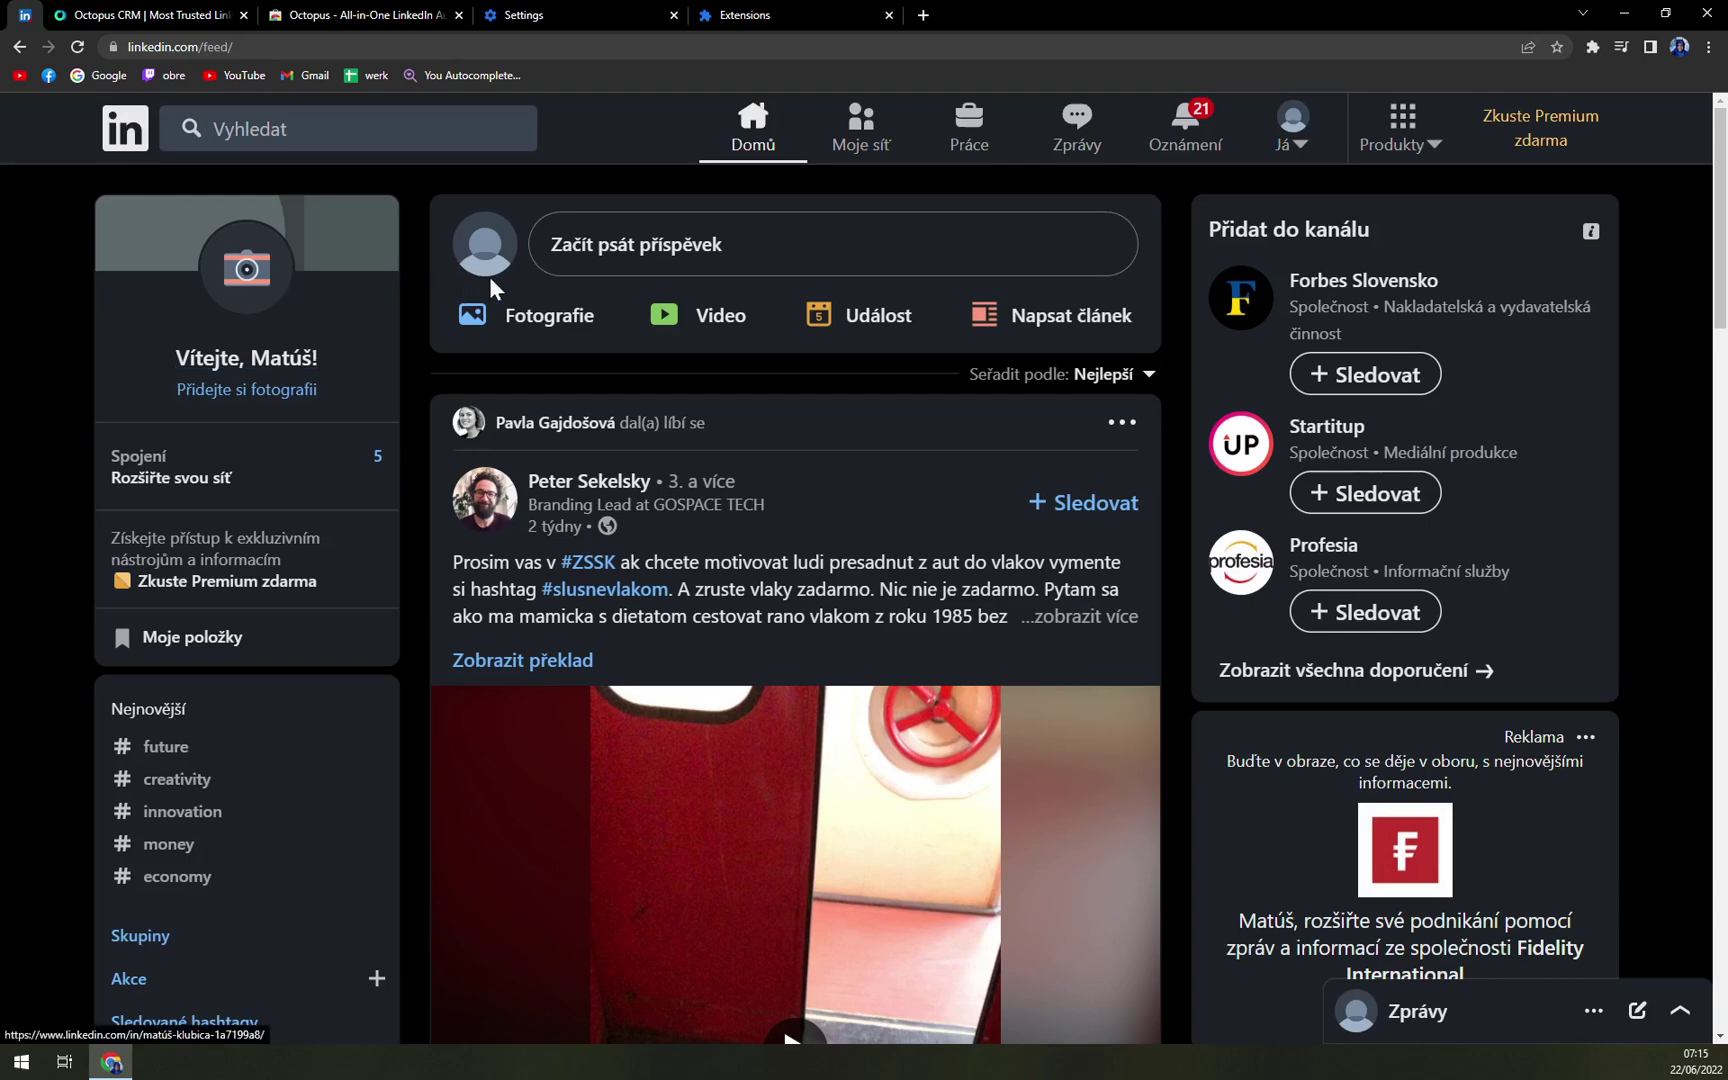
click(730, 22)
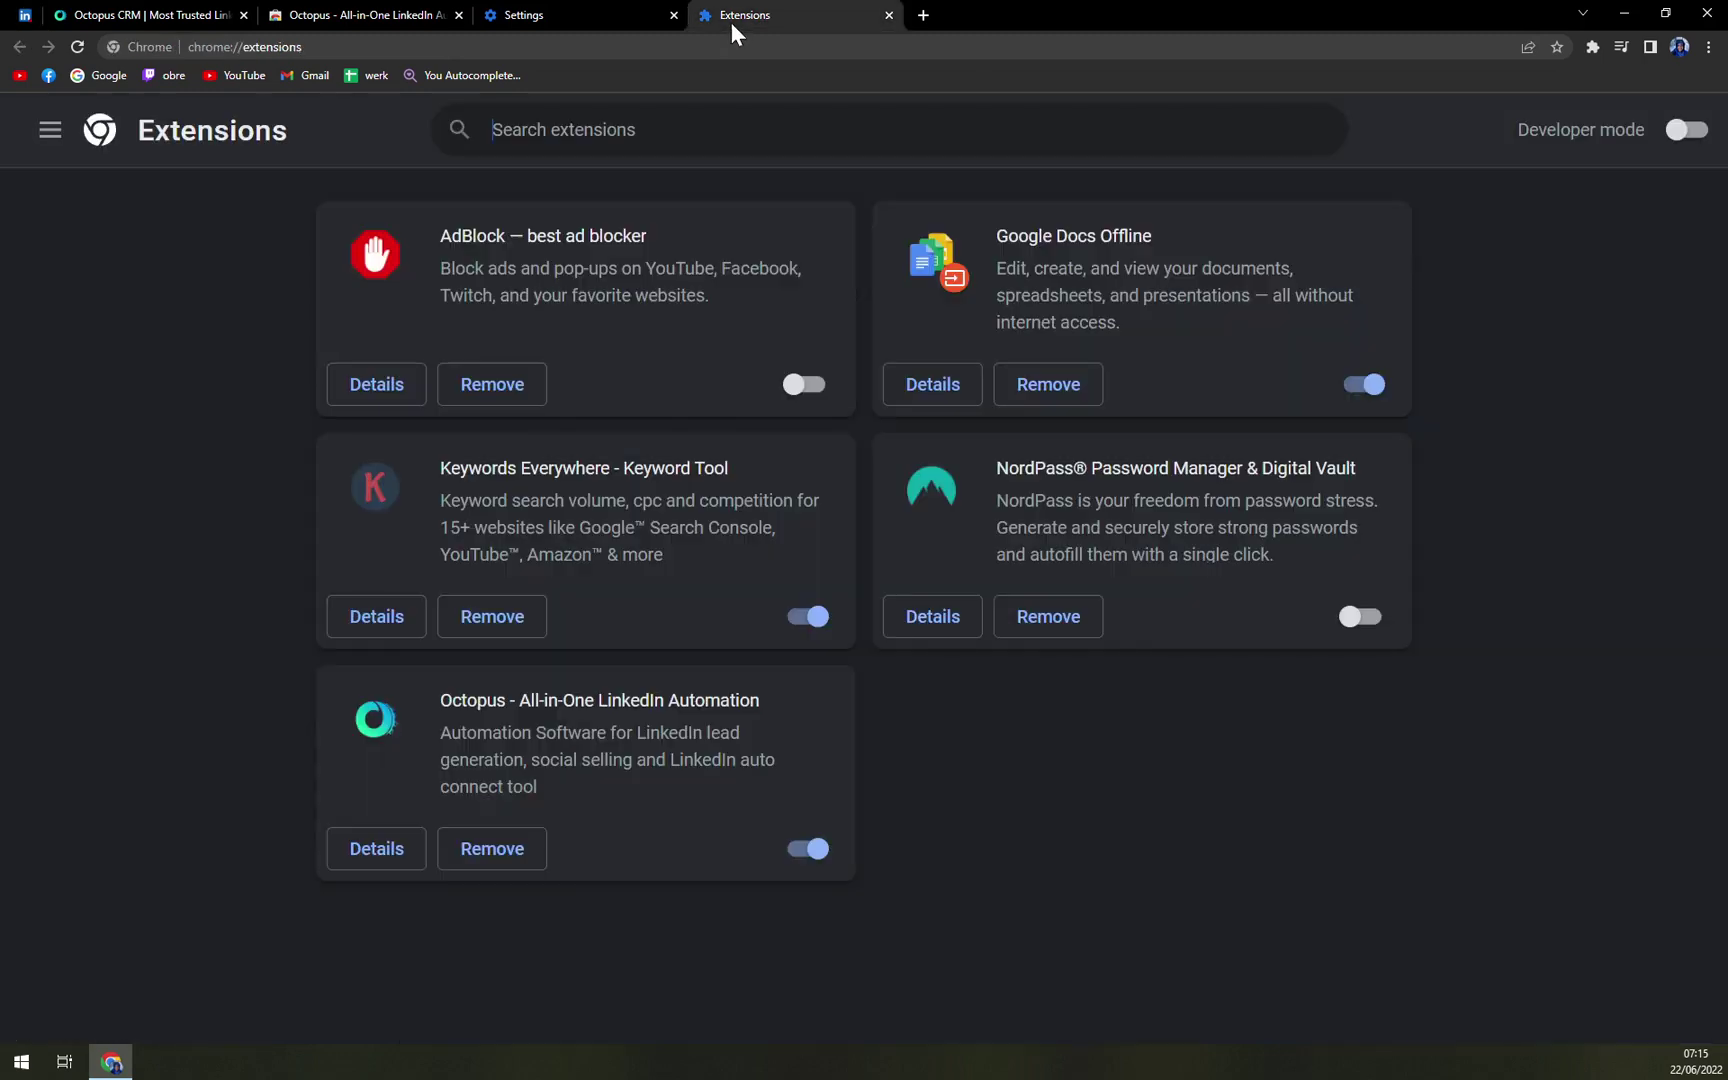
- Remove the Octopus extension and confirm in the popup
click(492, 848)
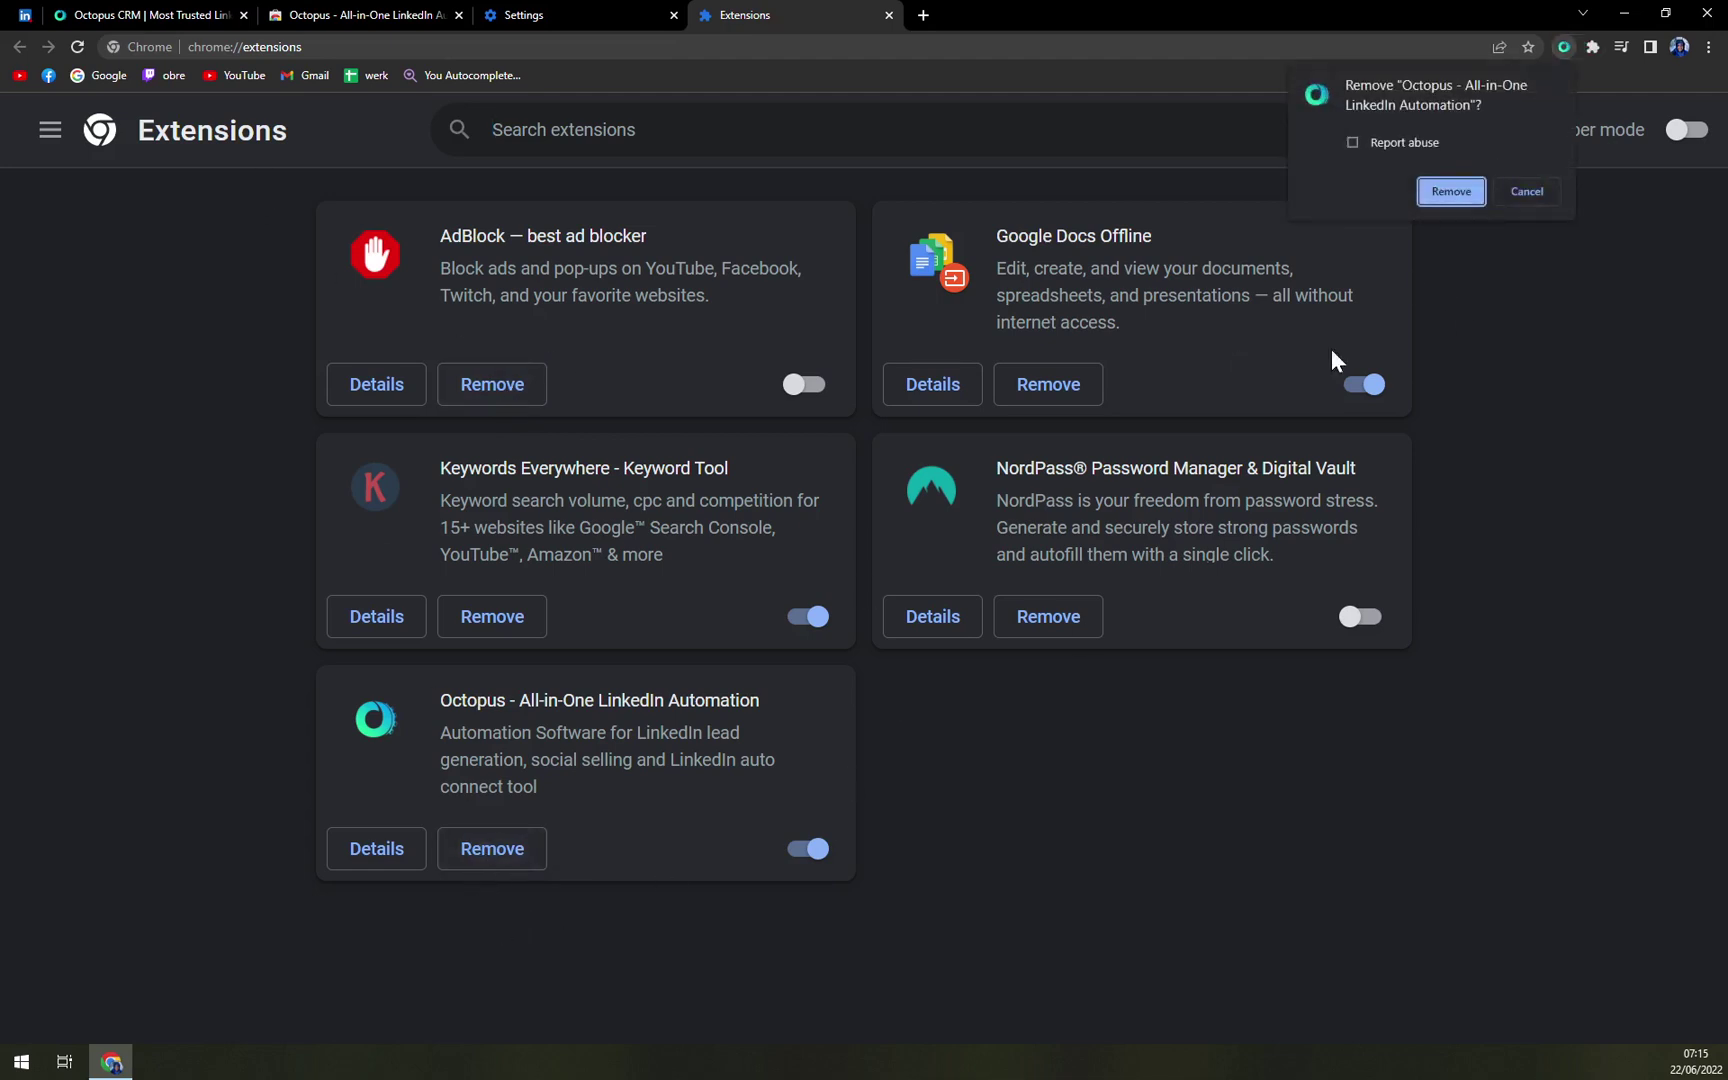
click(1451, 191)
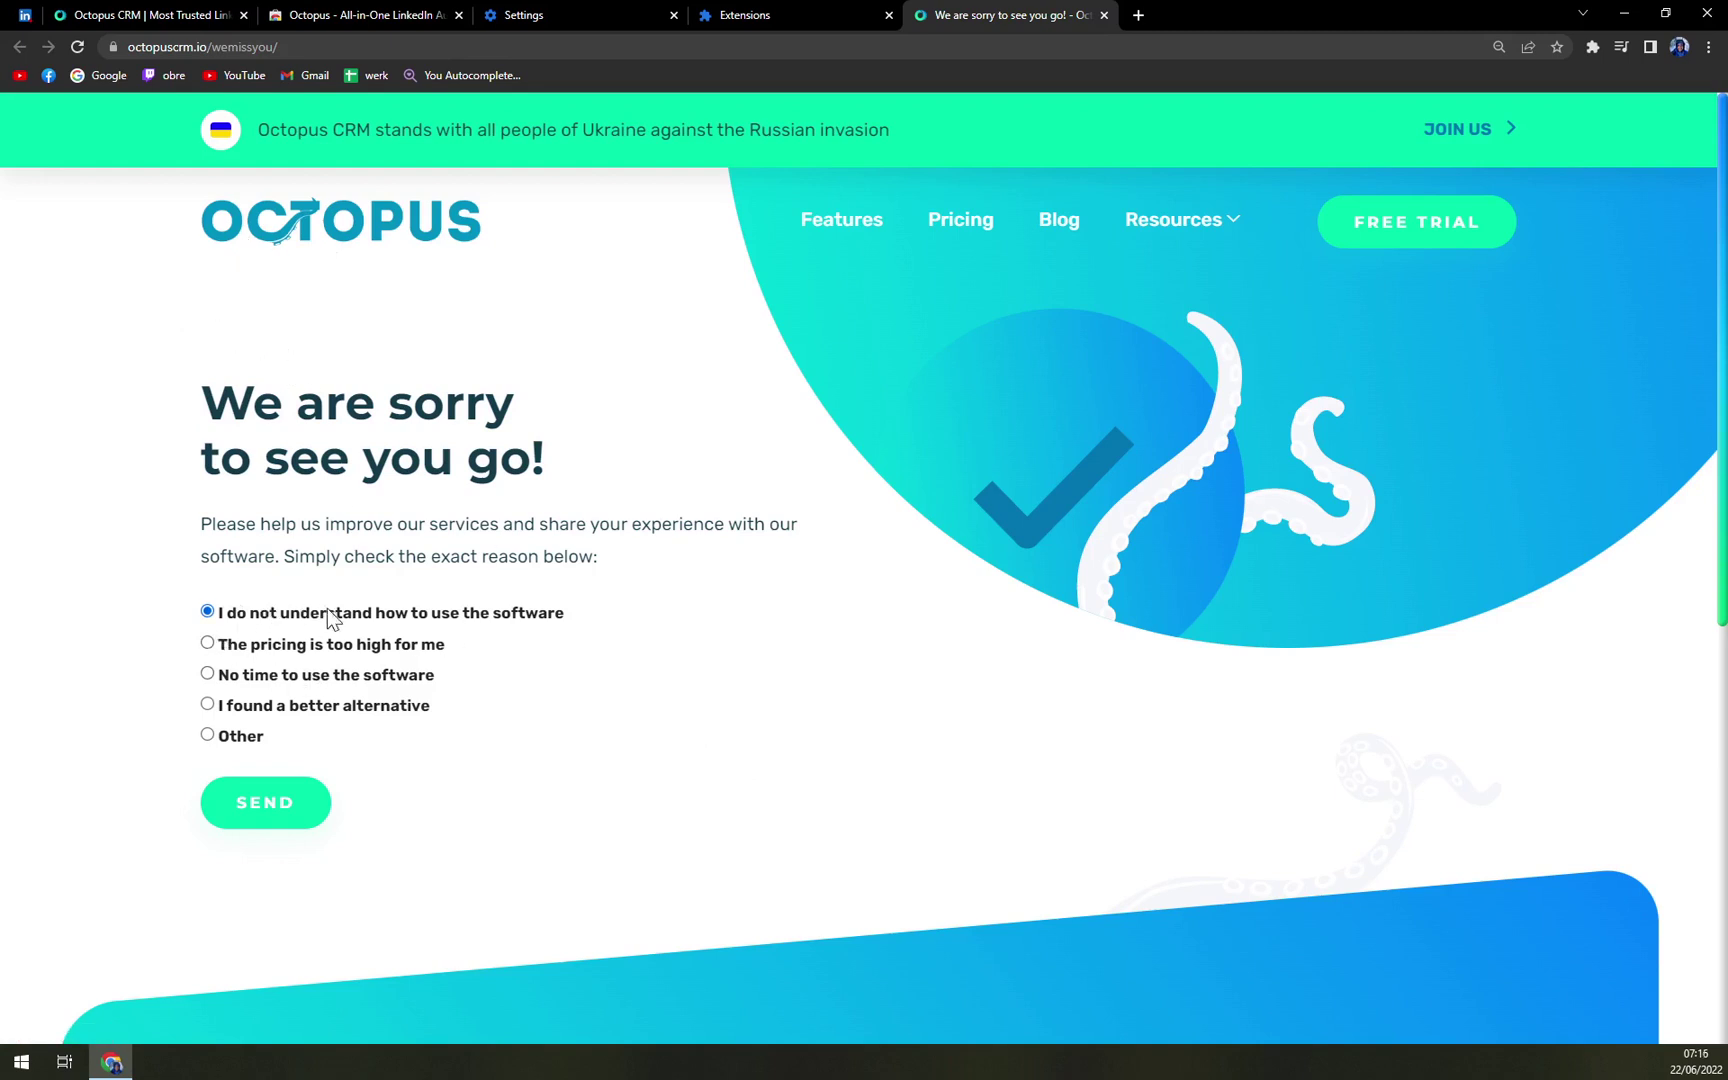
- Send uninstall feedback with the reason 'No time to use the software' and close the thank-you message
click(313, 640)
click(310, 682)
click(285, 713)
click(290, 686)
click(246, 803)
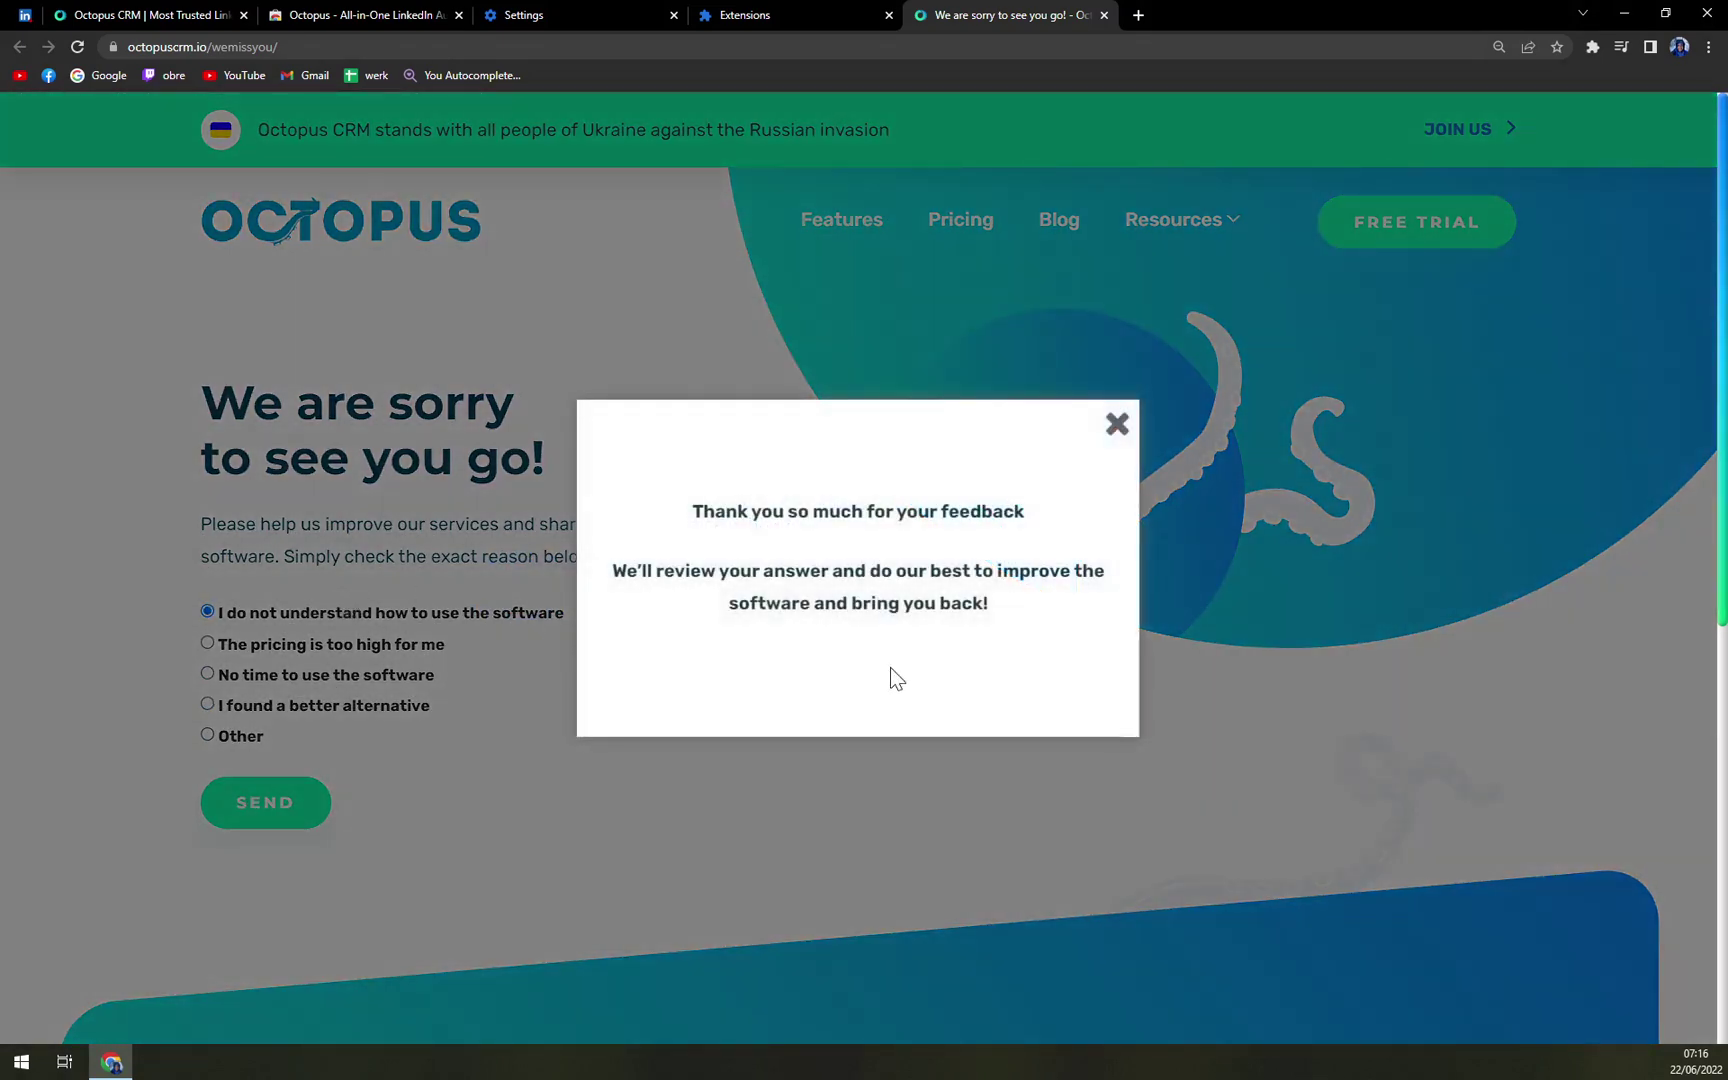
click(1116, 426)
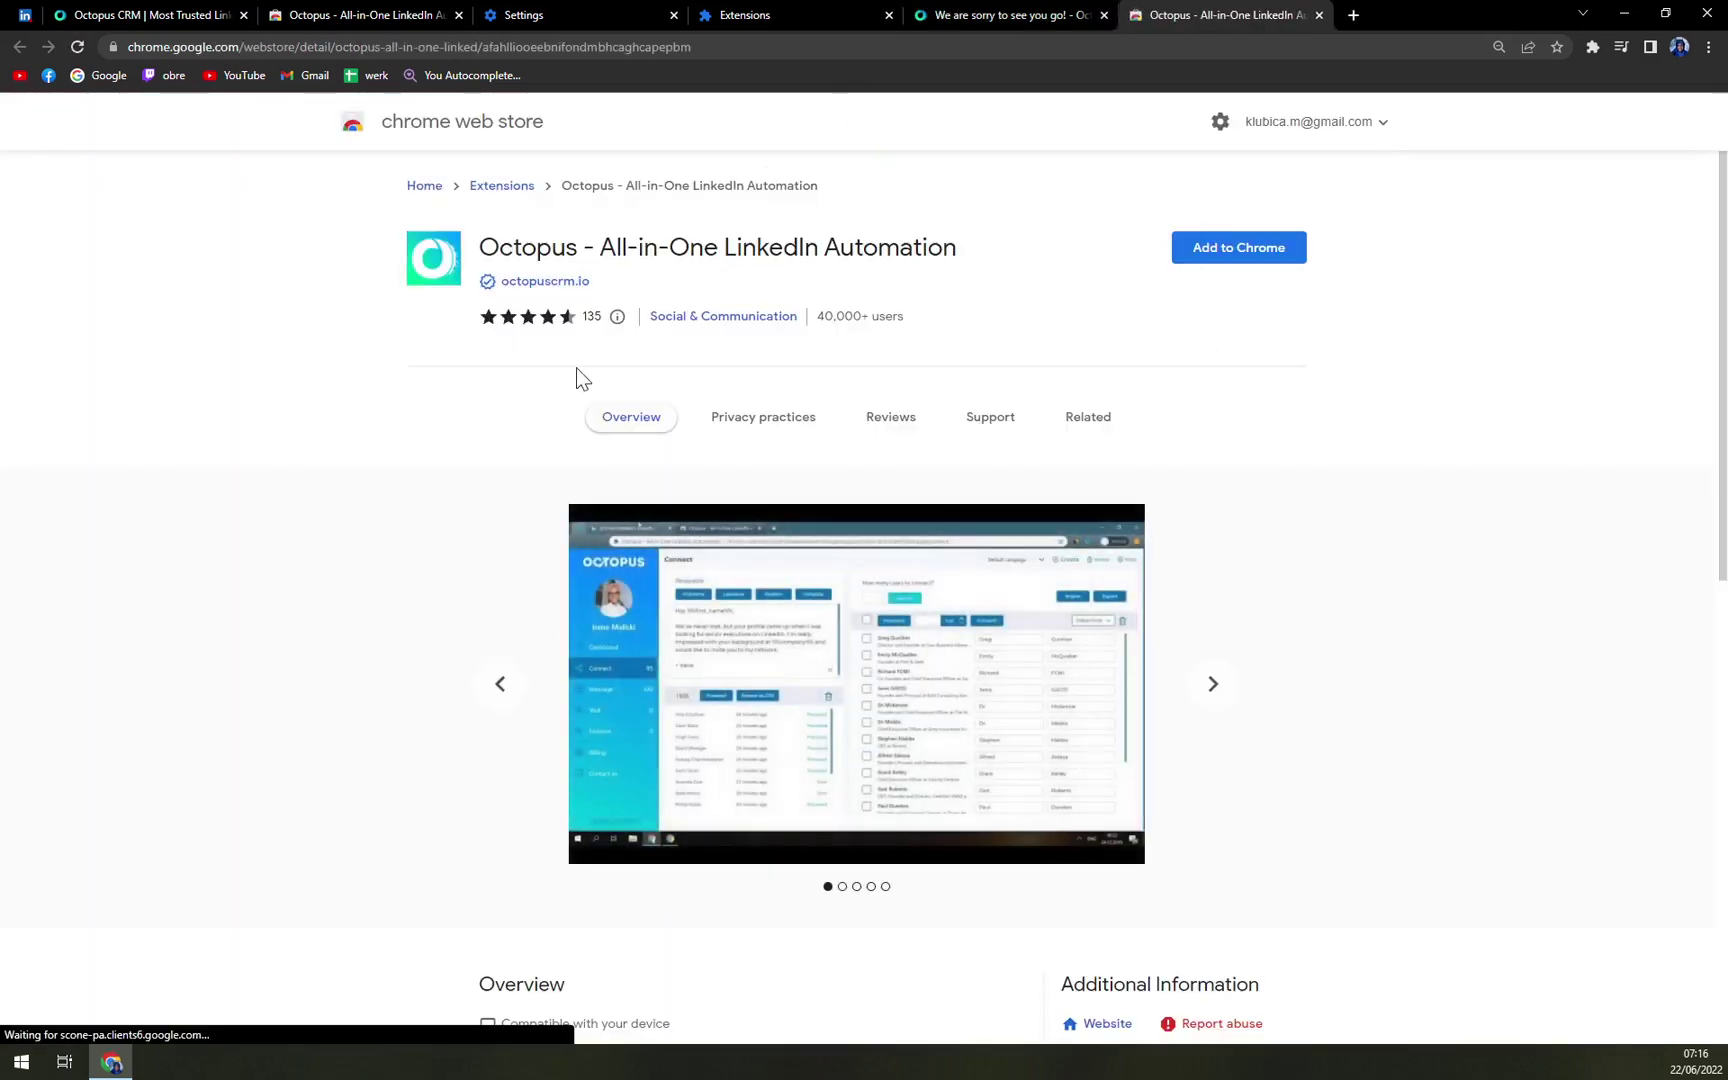
- Close the Web Store, Settings and Extensions tabs
click(1319, 15)
click(424, 18)
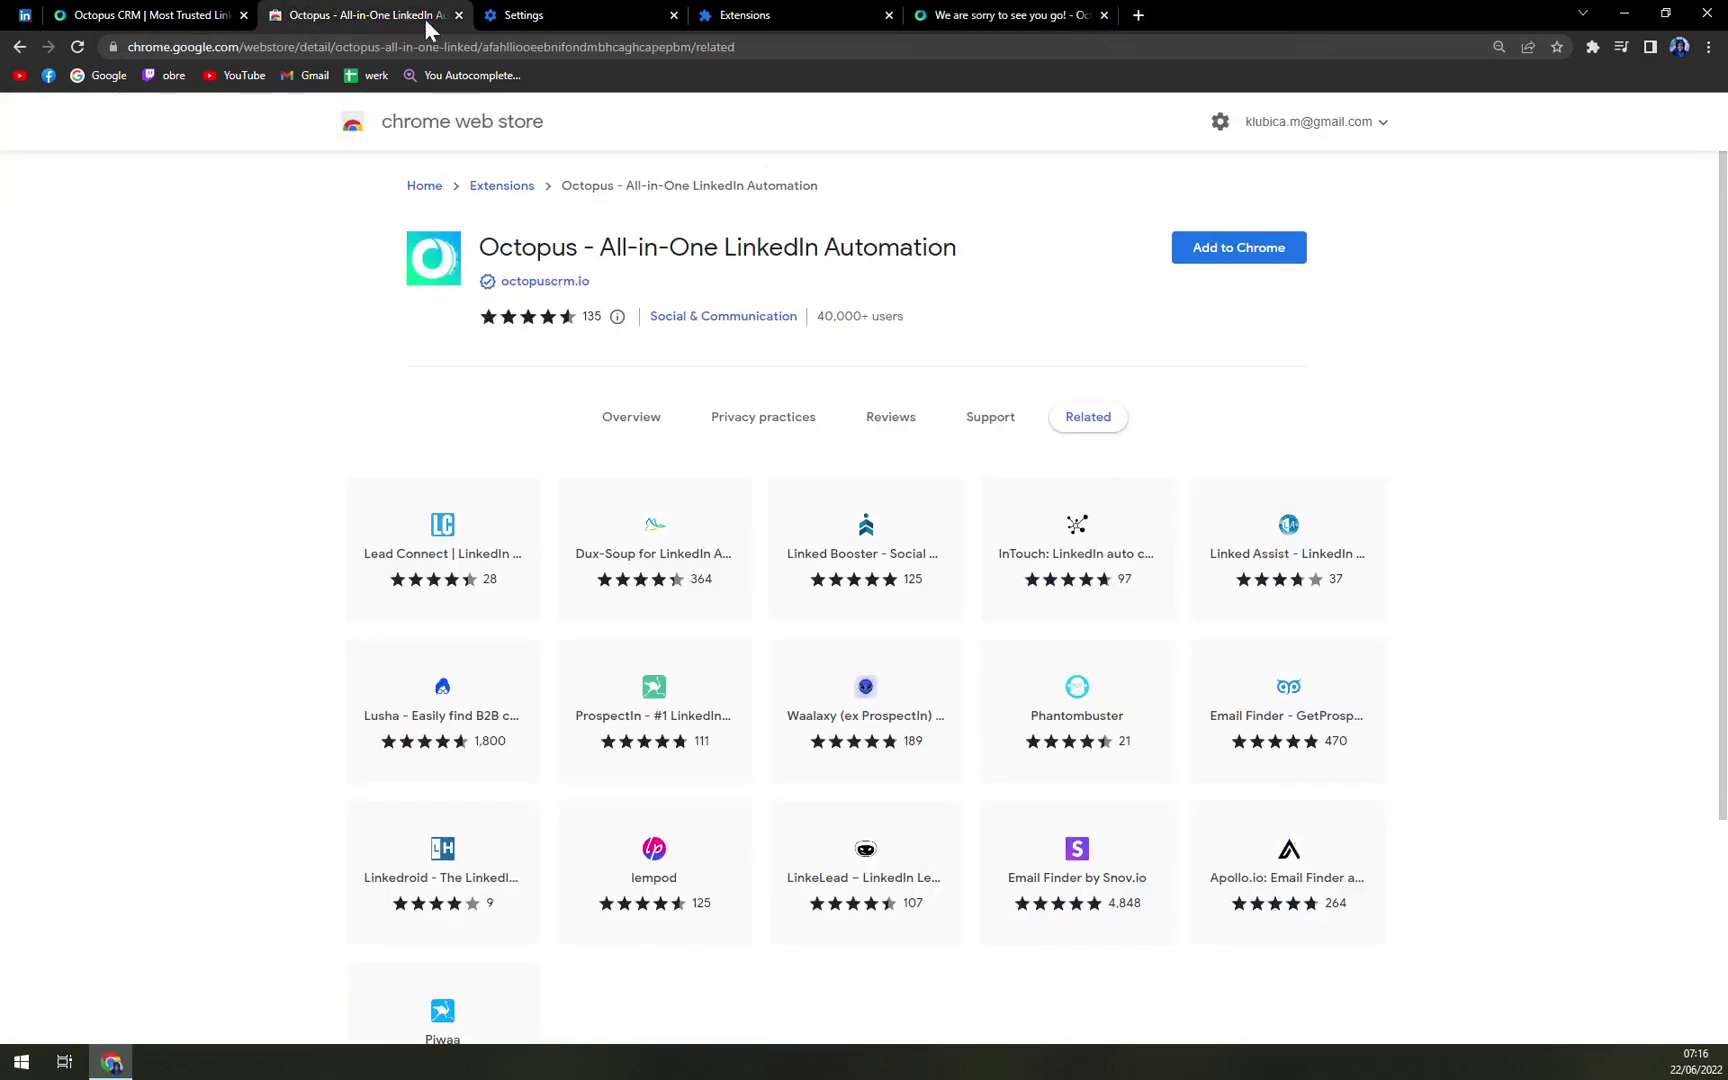
click(459, 15)
click(459, 15)
click(459, 15)
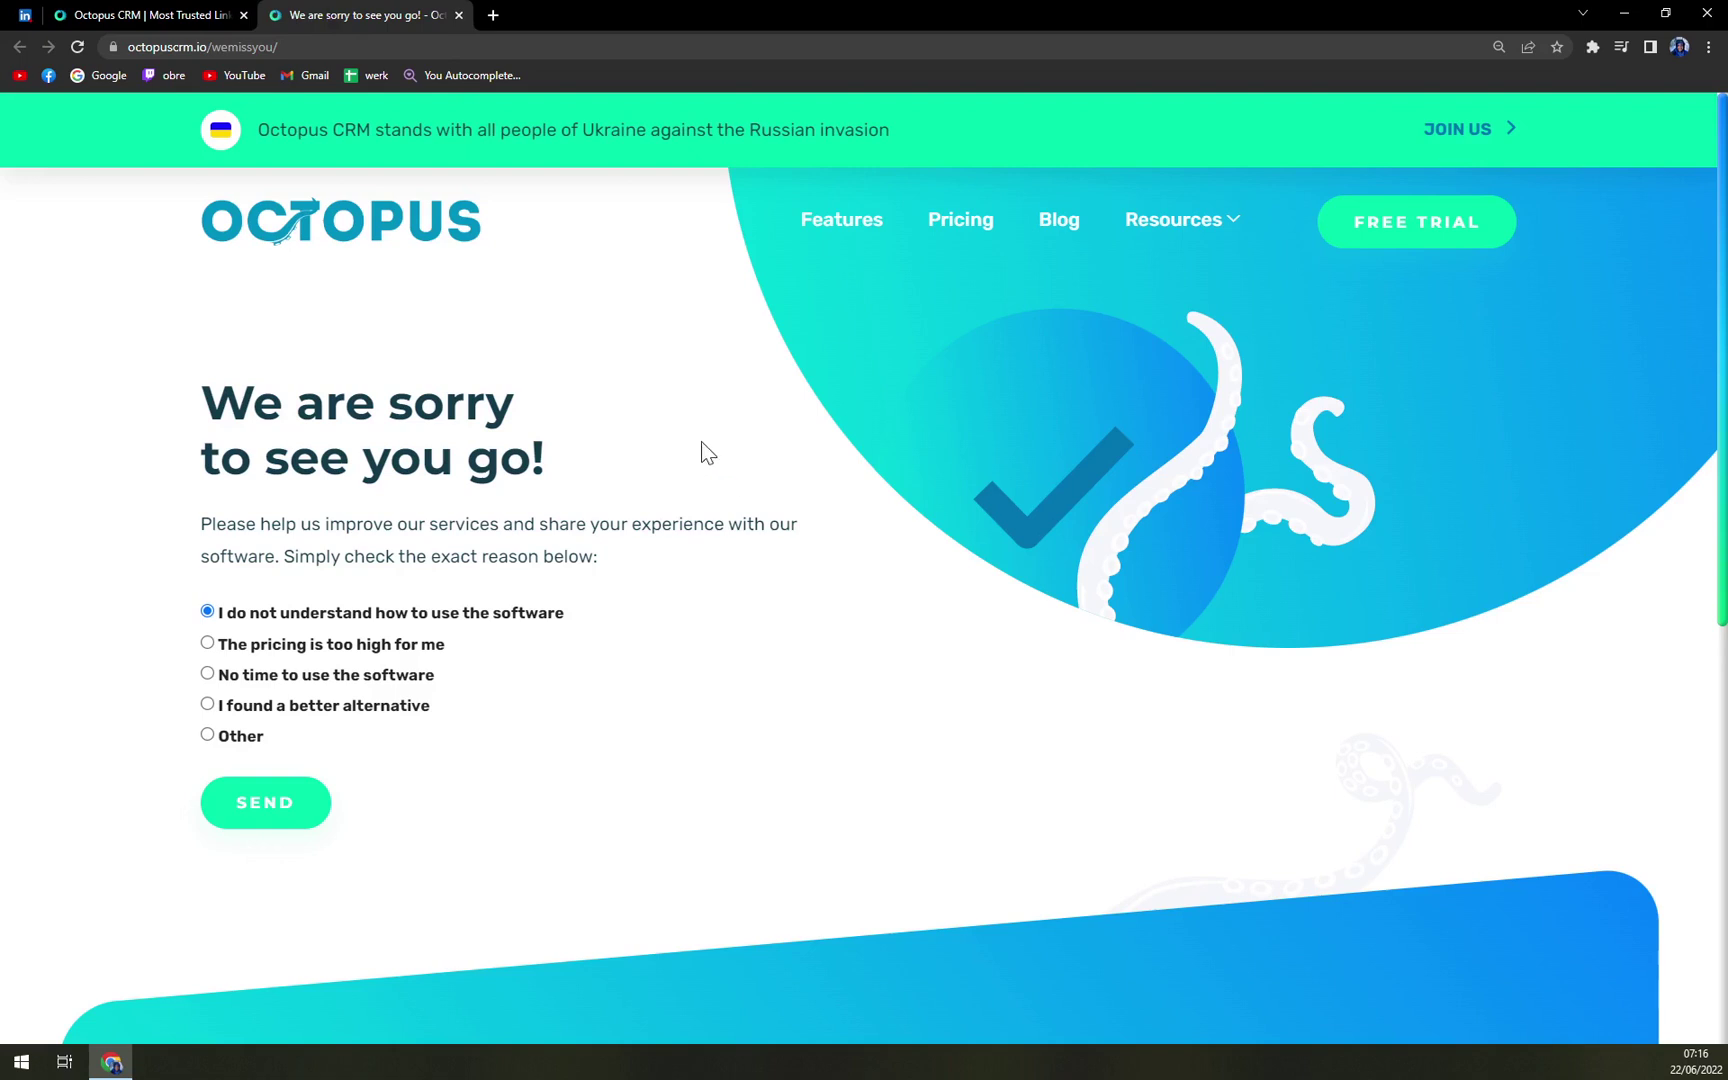
- Jump to the #features section and scroll through the LinkedIn automation features and funnel, returning to the top
click(874, 230)
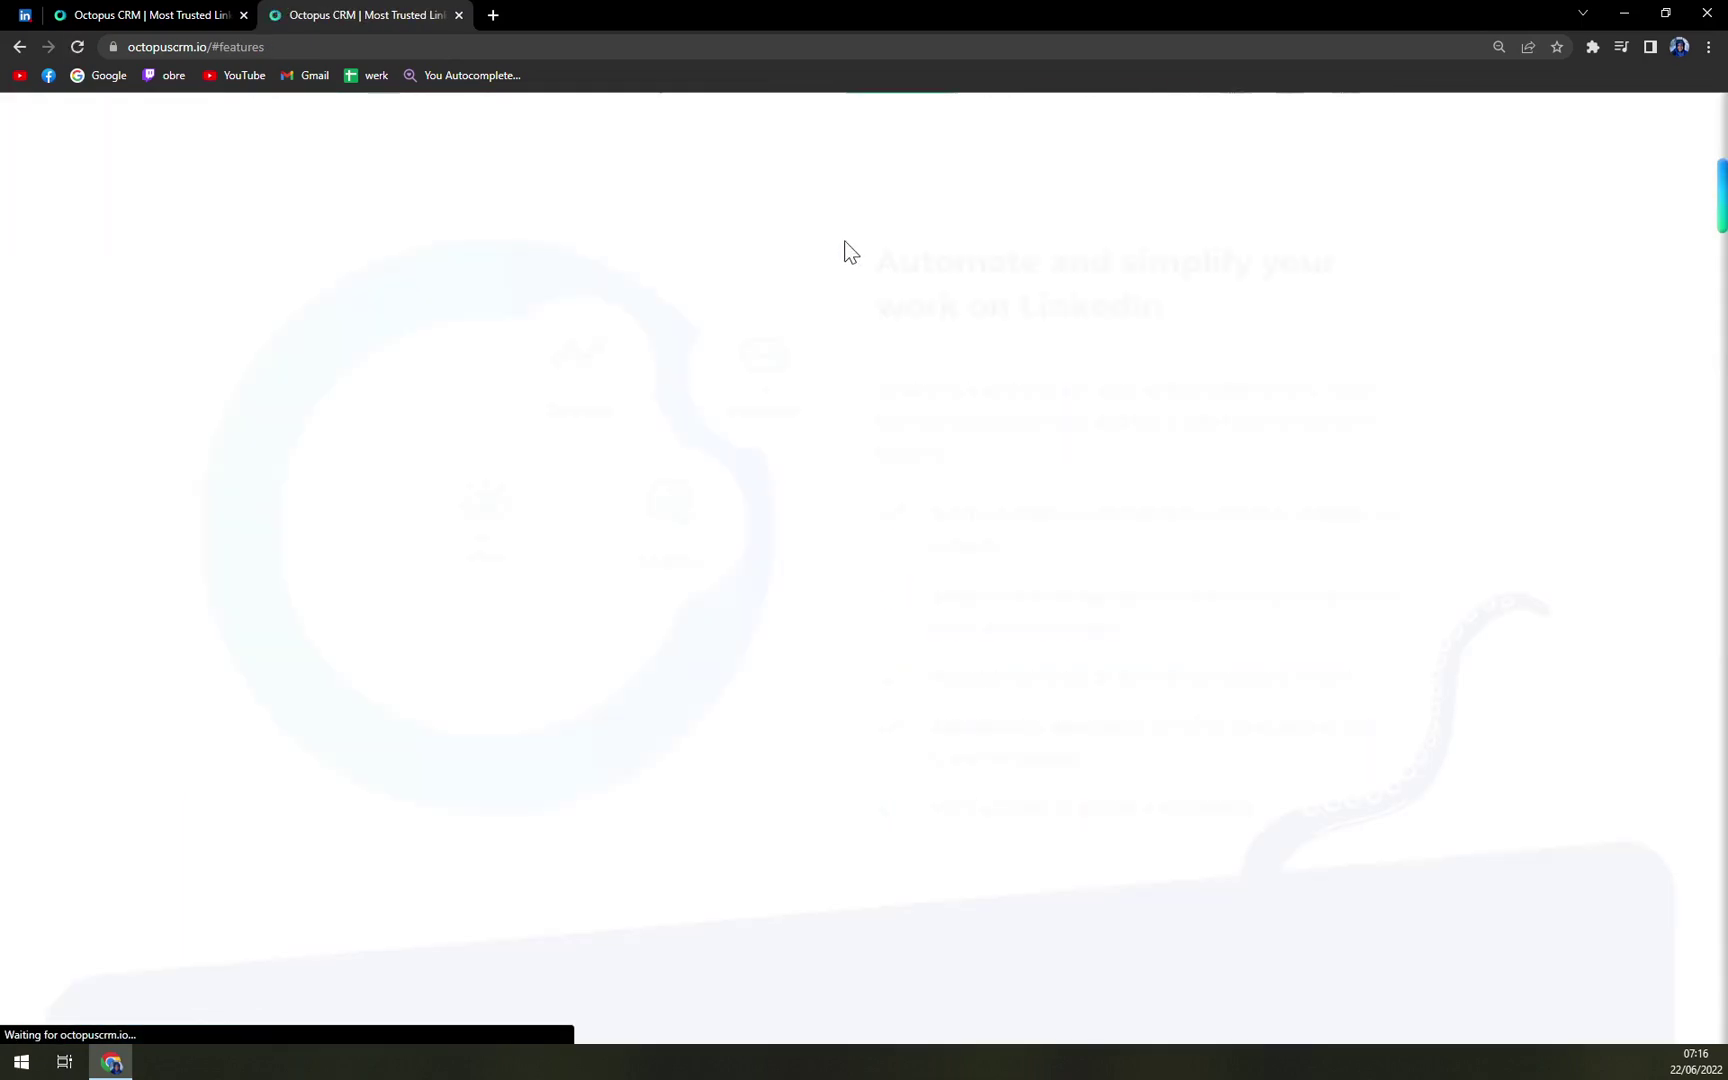
scroll(665, 670, down, 5)
scroll(670, 676, up, 15)
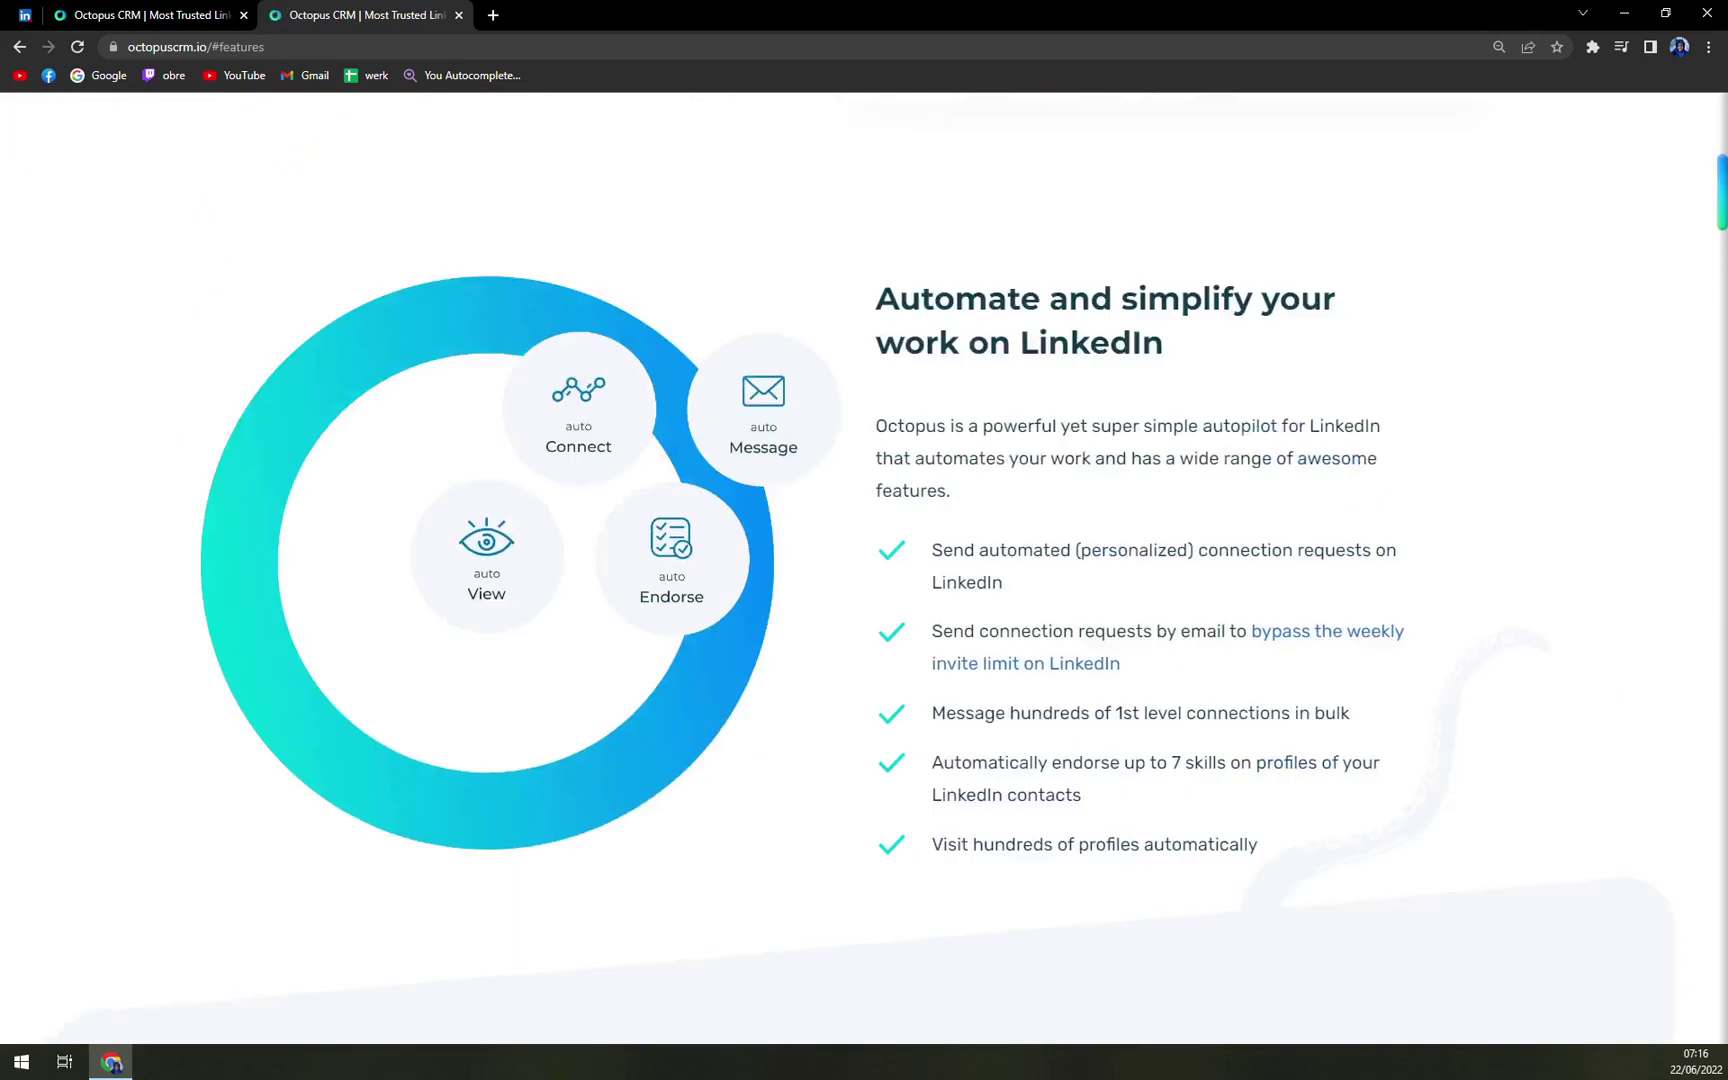
scroll(650, 705, up, 1)
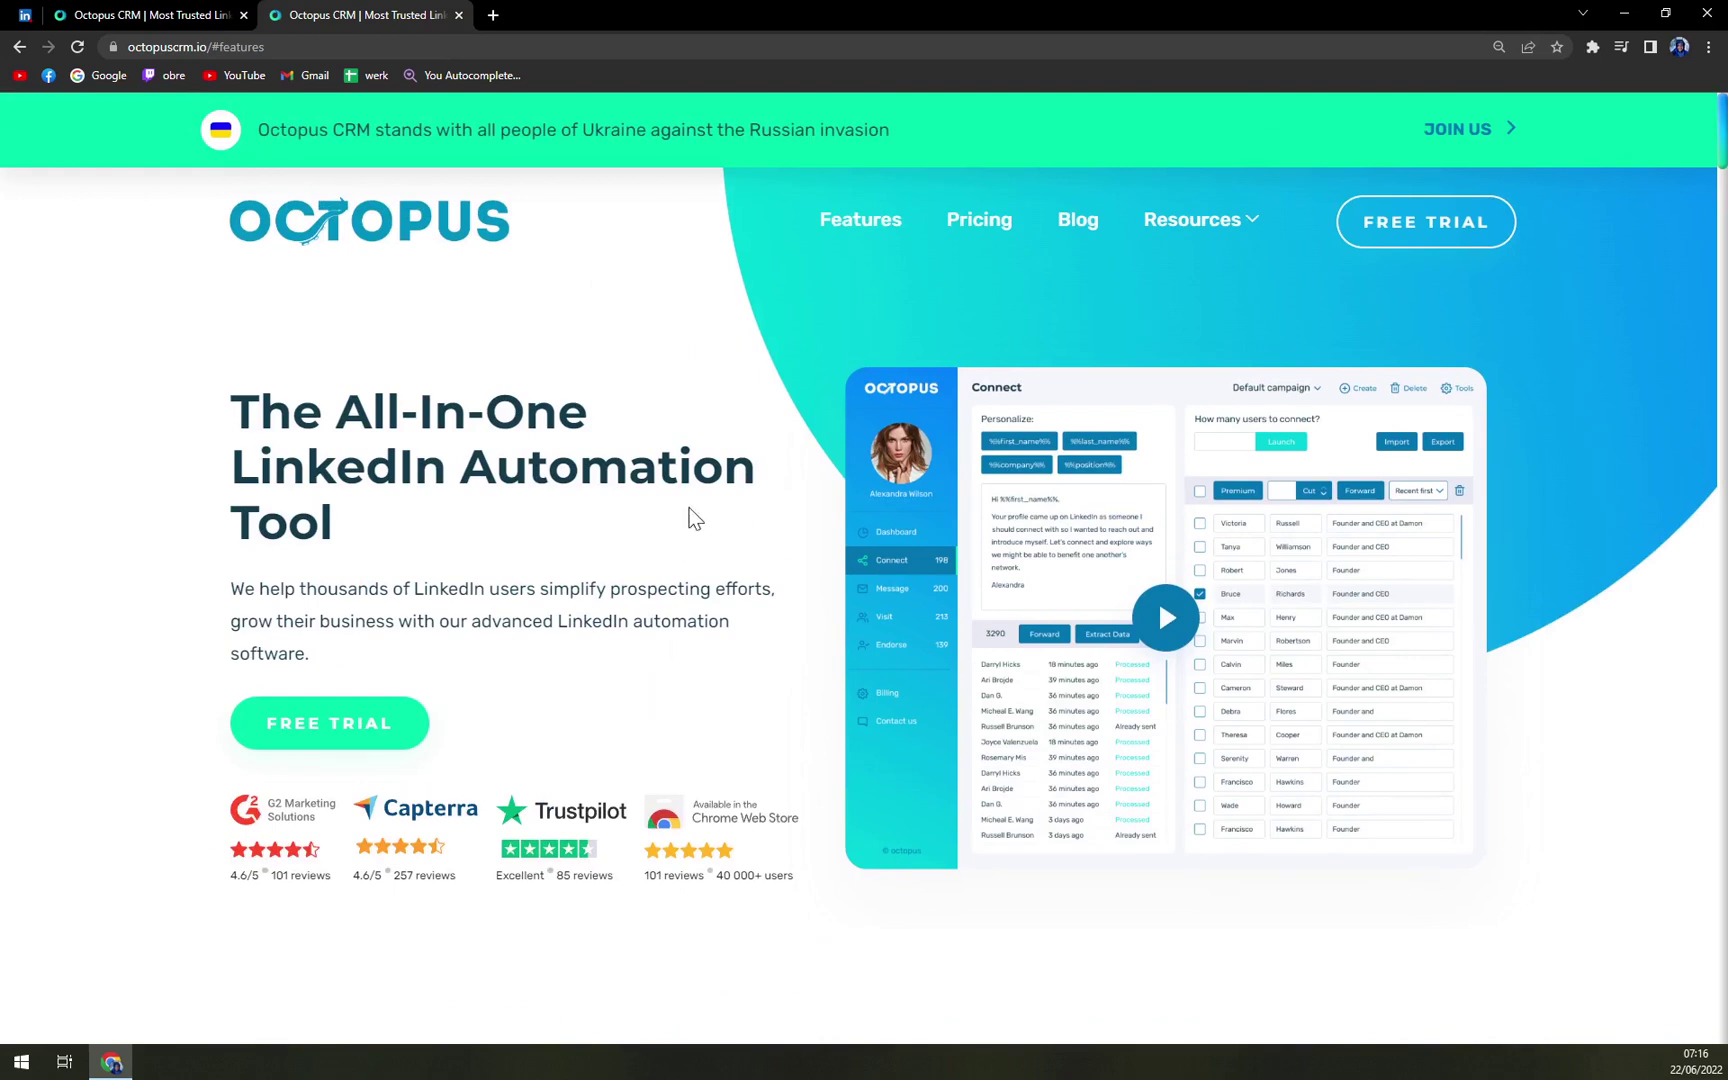
mouse_move(1196, 228)
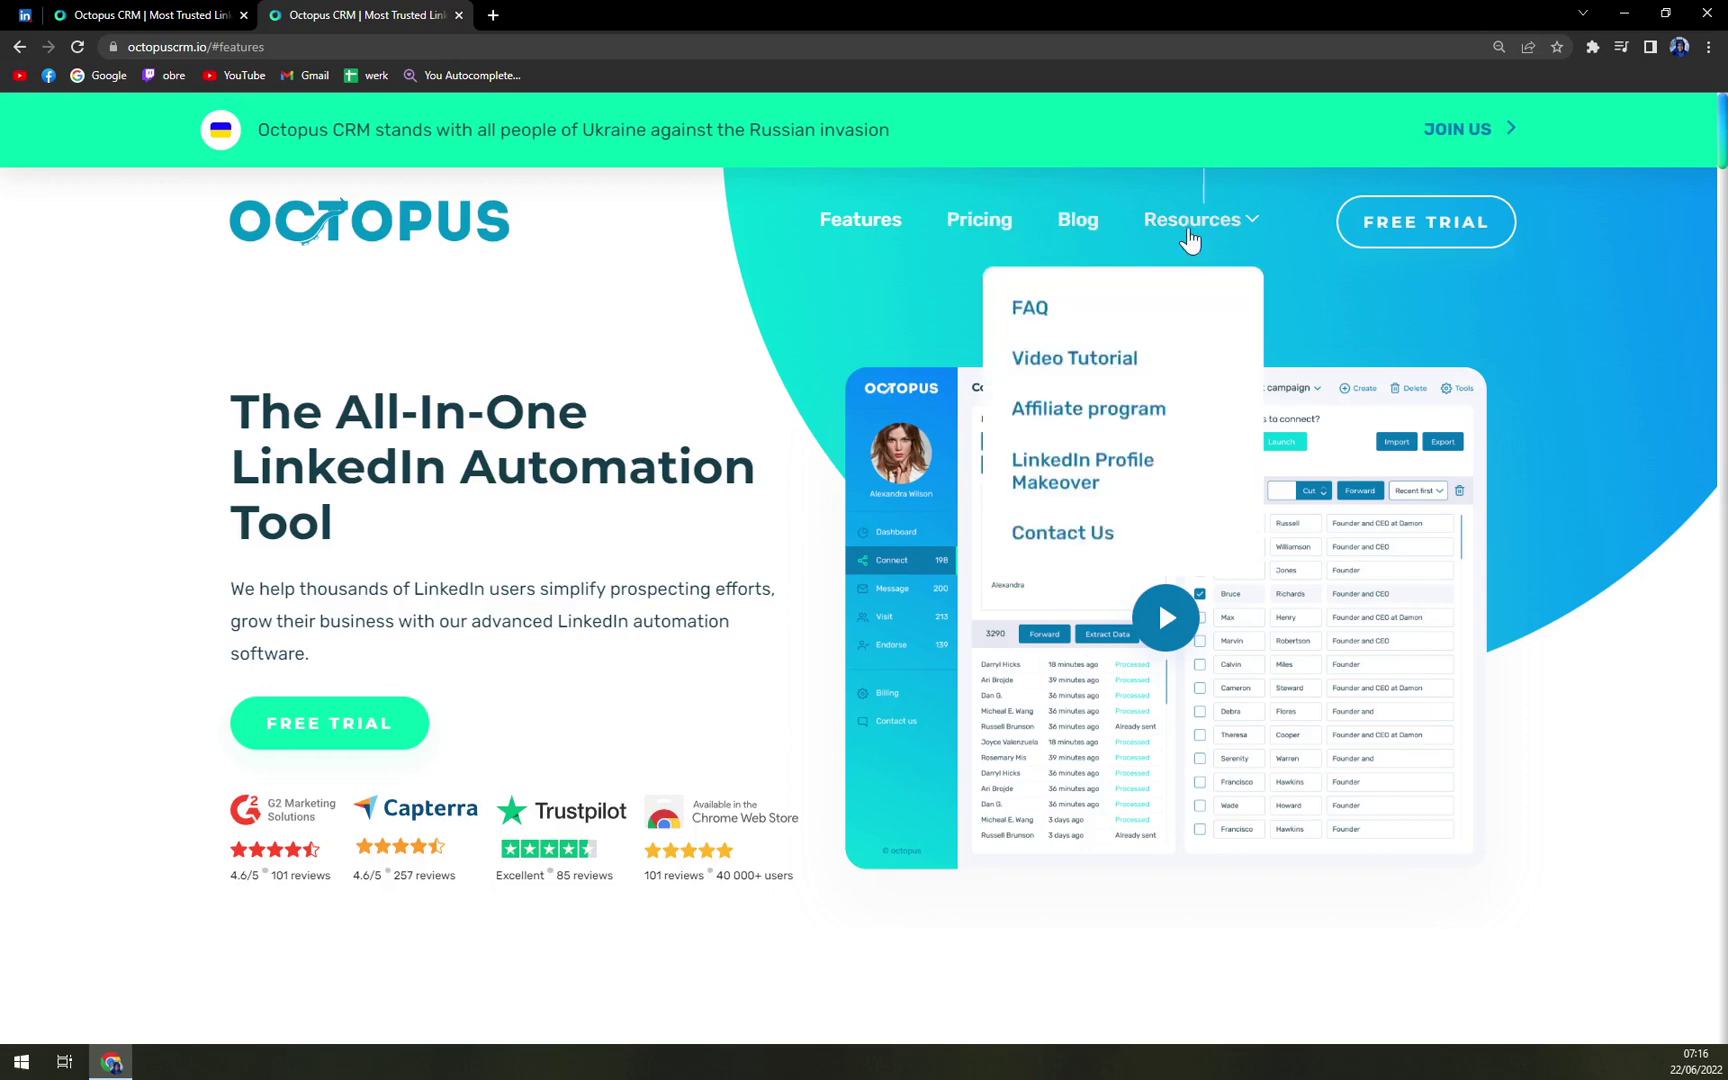
click(874, 242)
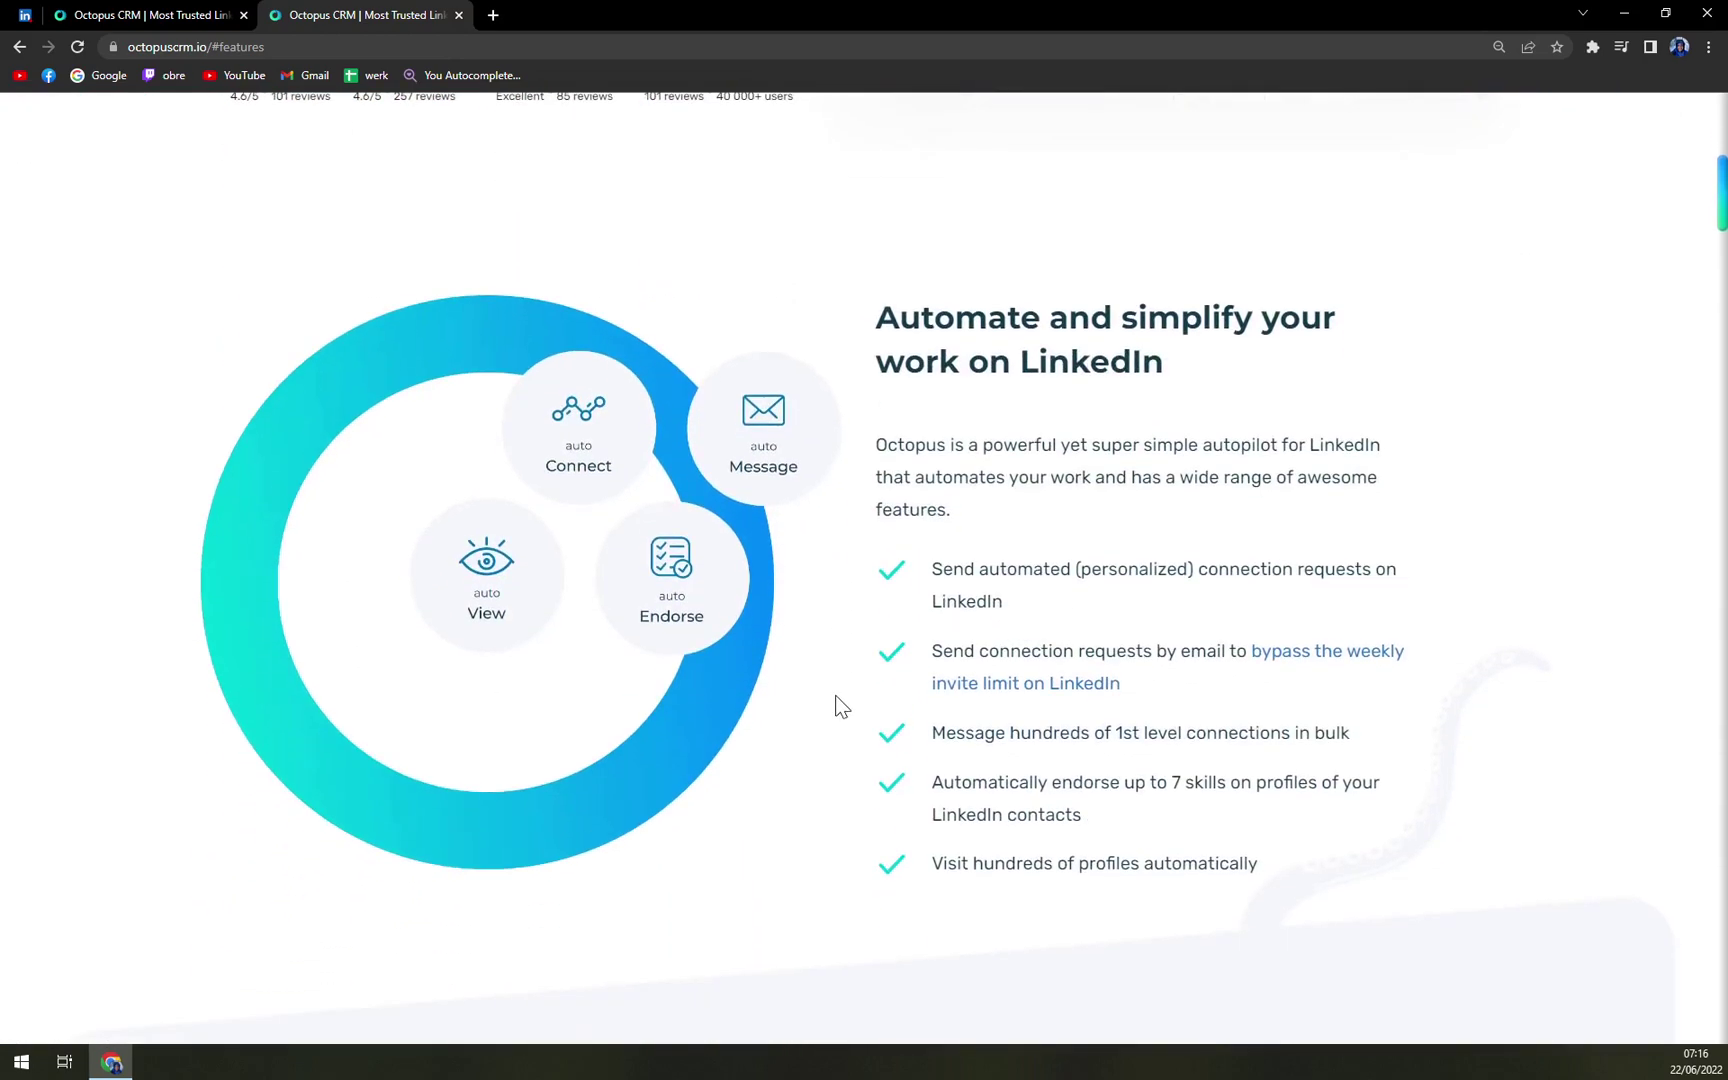
scroll(503, 738, down, 5)
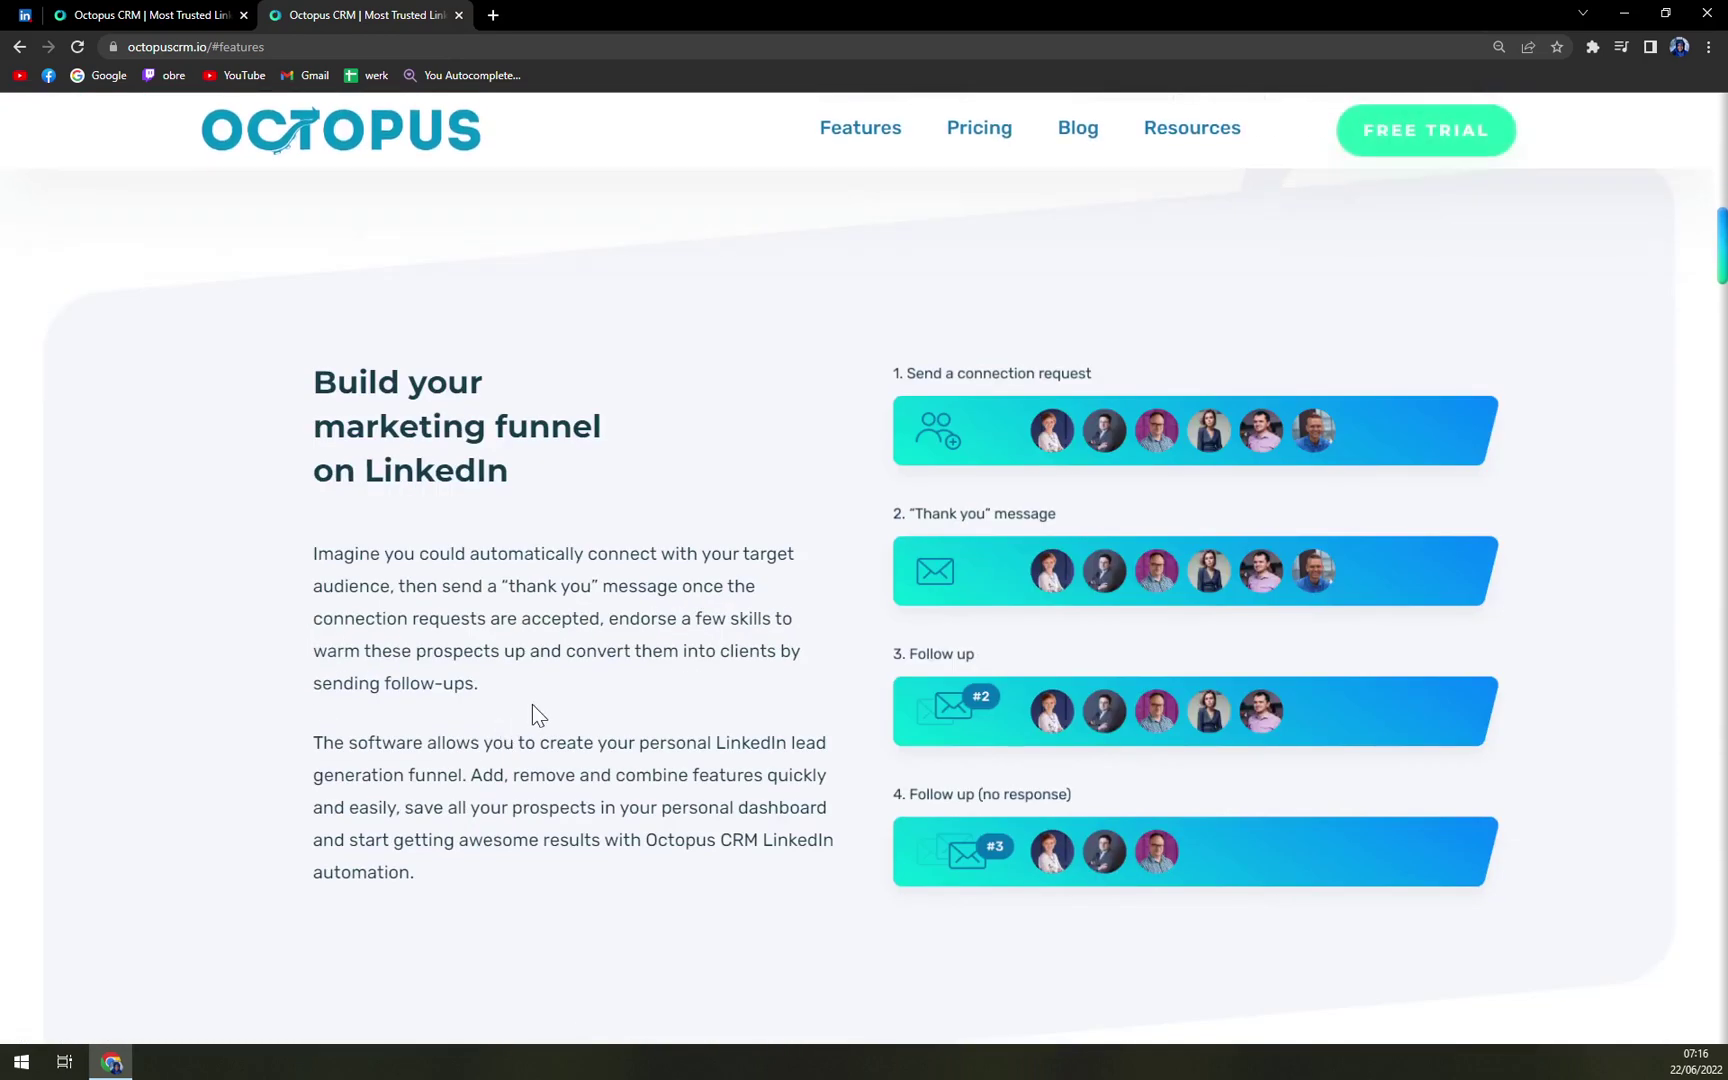
scroll(530, 712, up, 6)
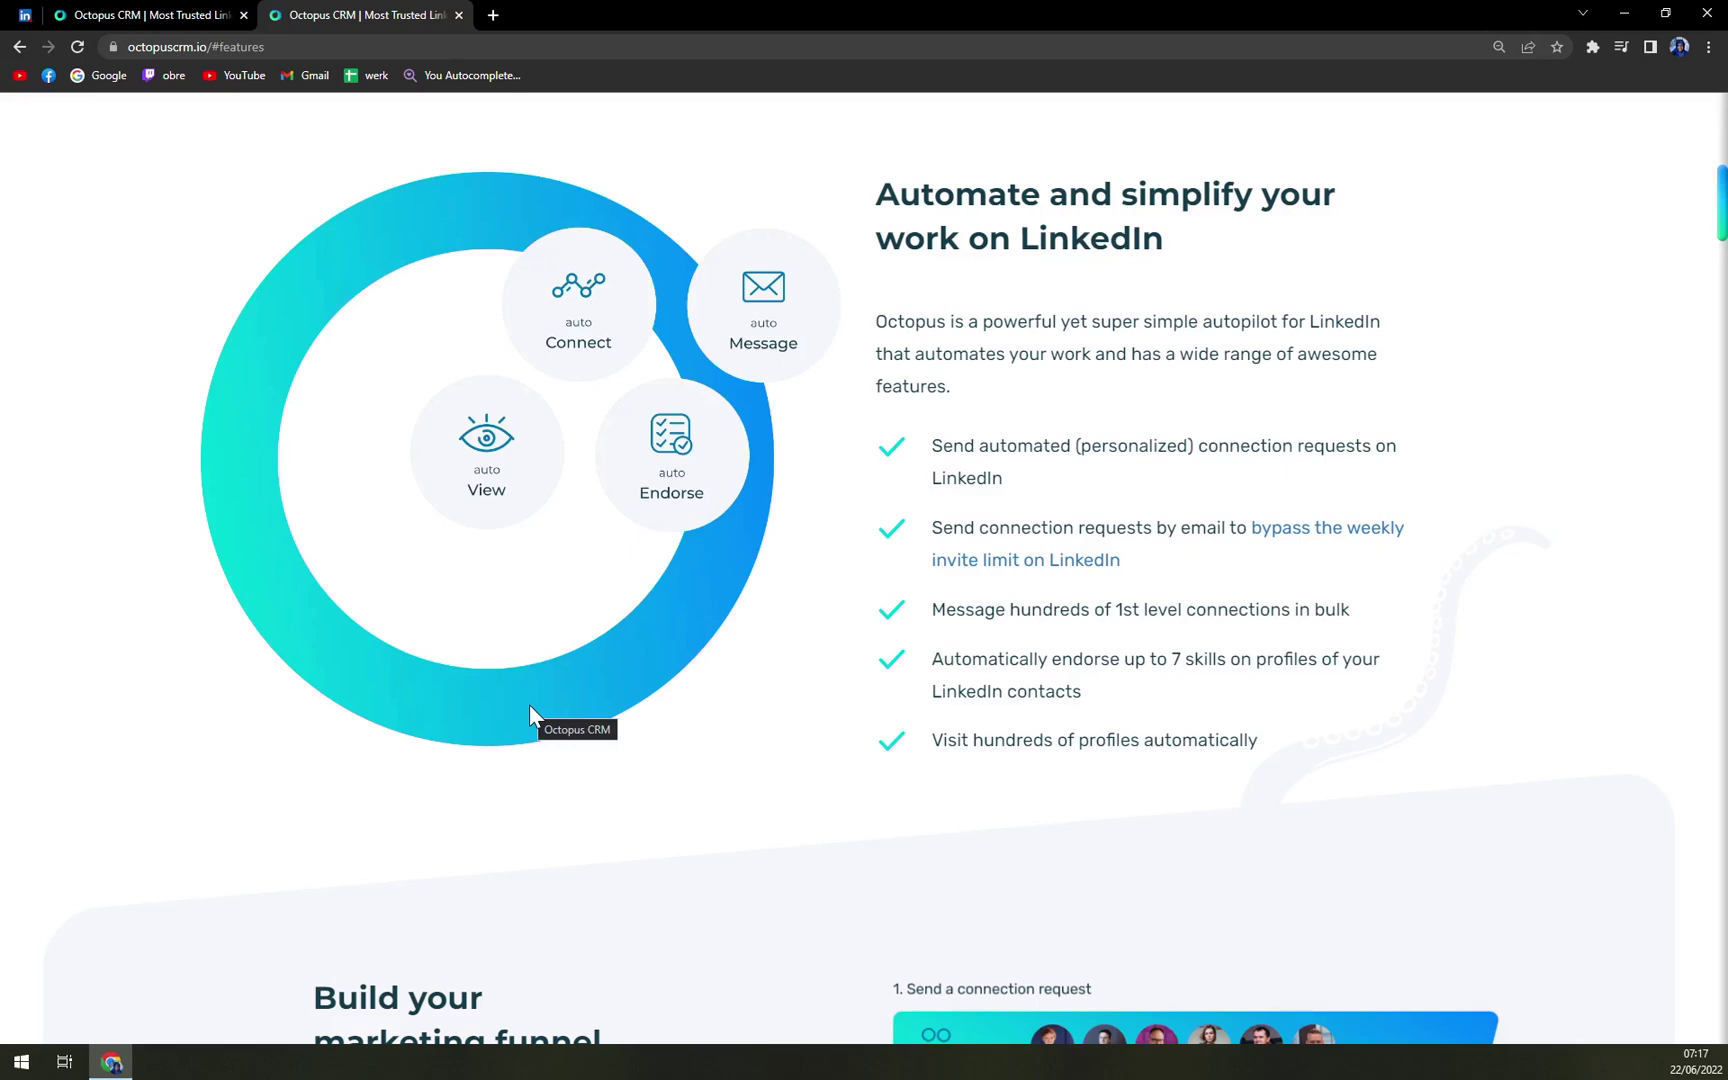
scroll(529, 703, up, 10)
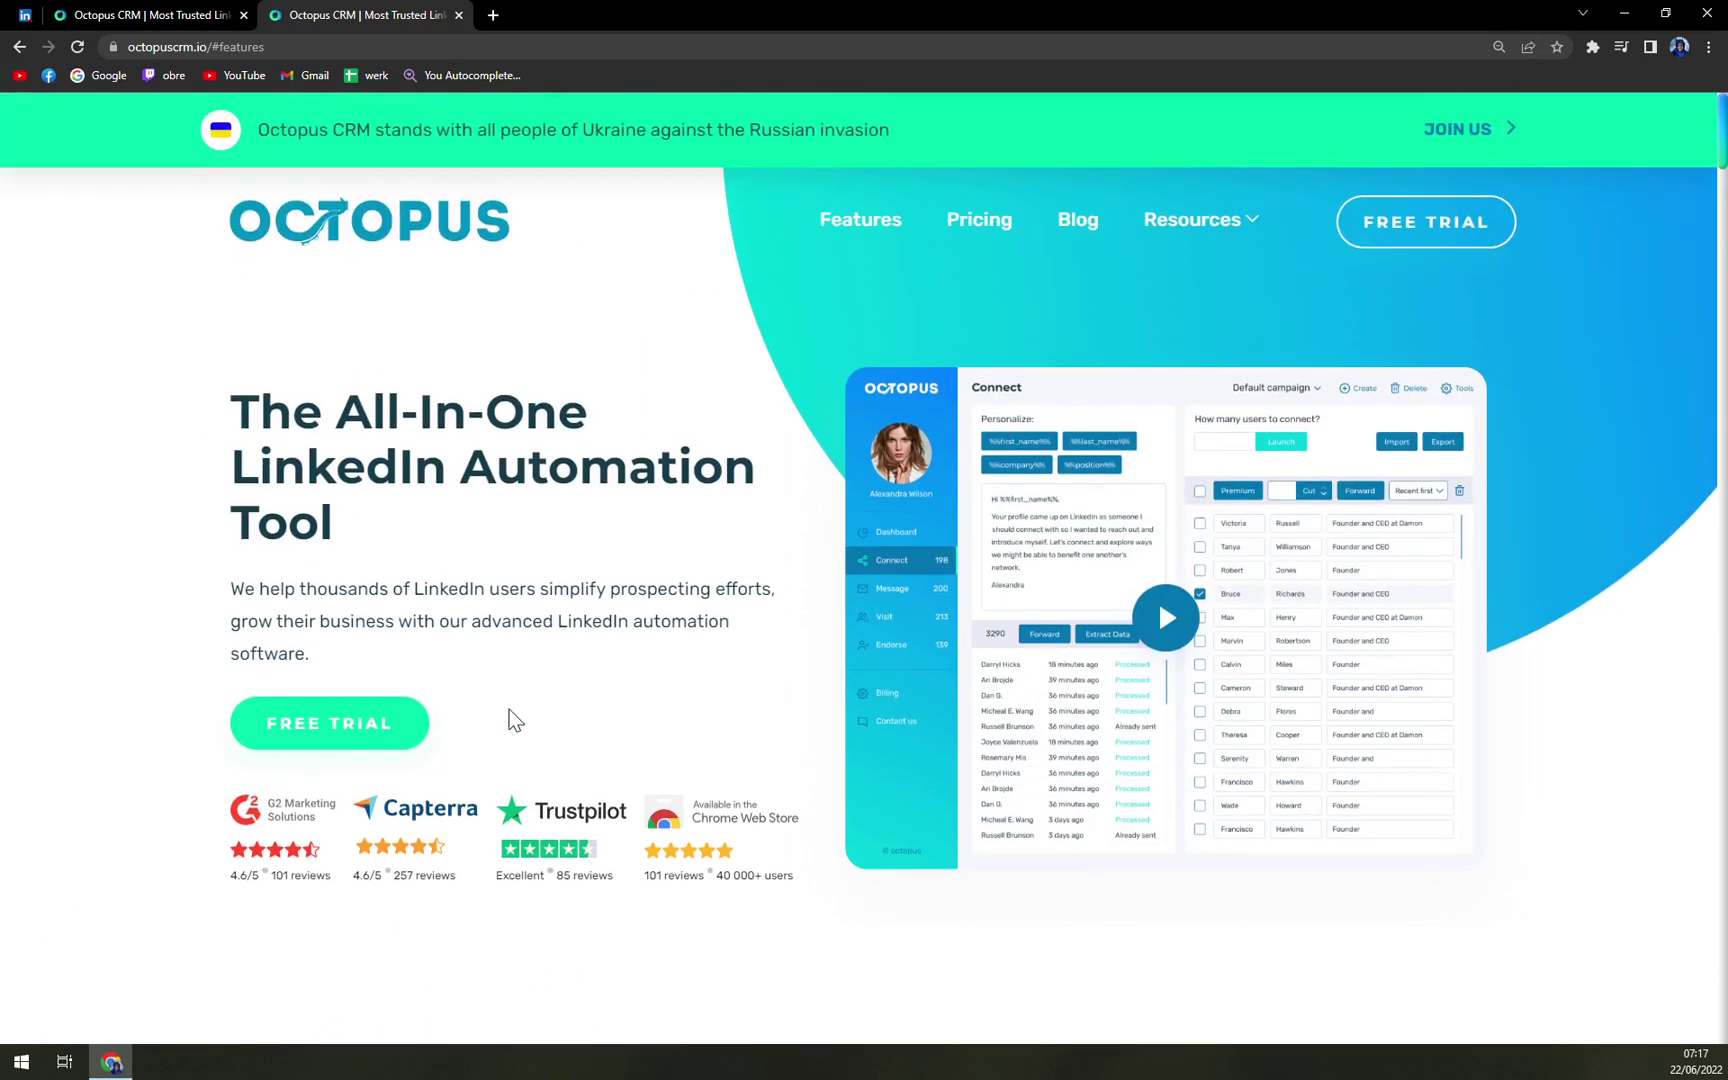